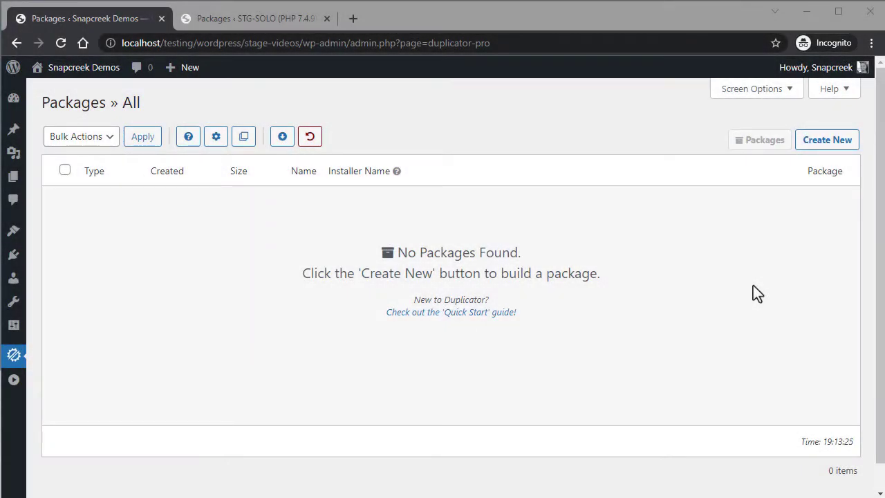
Step: Start creating a new package and review its Archive settings for files and the database
{"action": "left_click", "coordinate": [814, 148]}
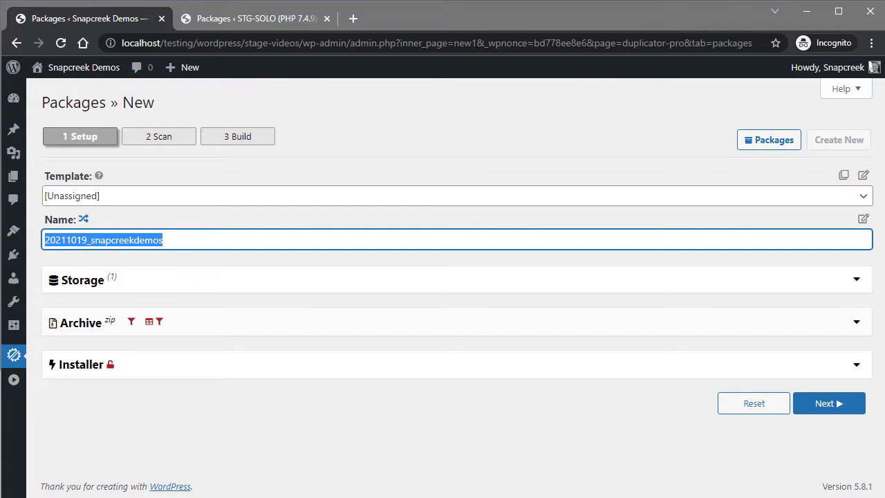
{"action": "left_click", "coordinate": [81, 322]}
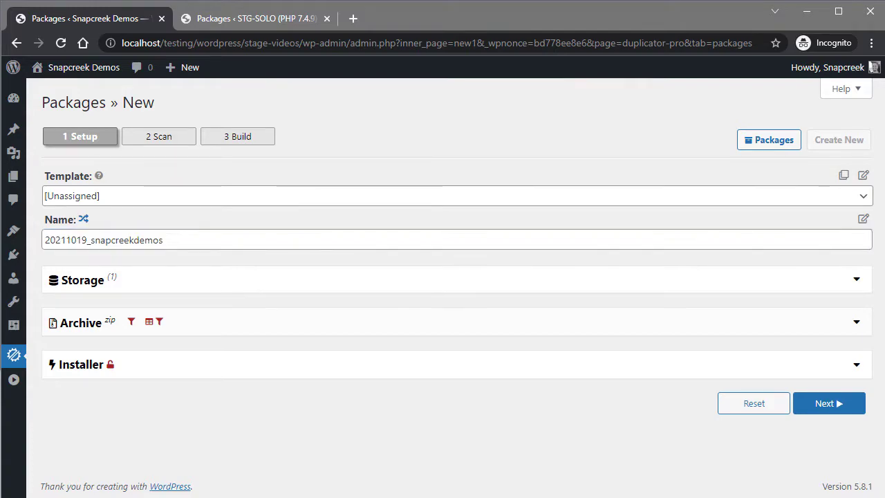
{"action": "scroll", "coordinate": [450, 311], "scroll_direction": "down", "scroll_amount": 3}
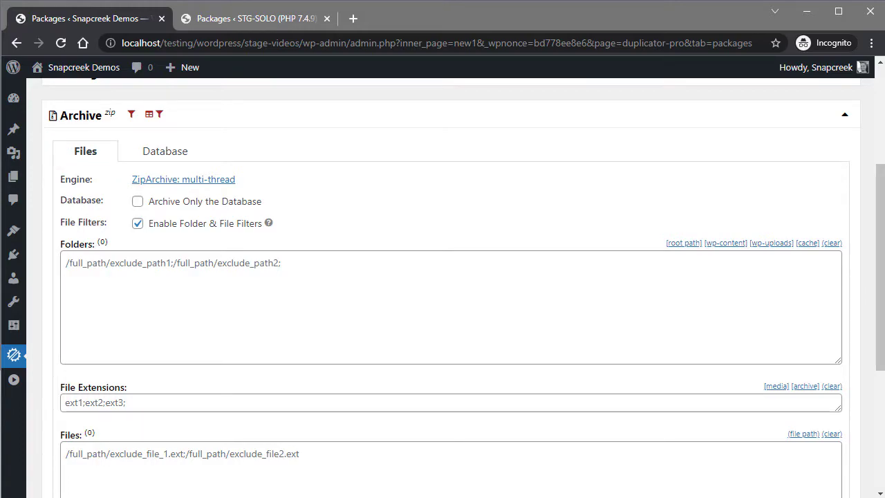
{"action": "left_click", "coordinate": [165, 151]}
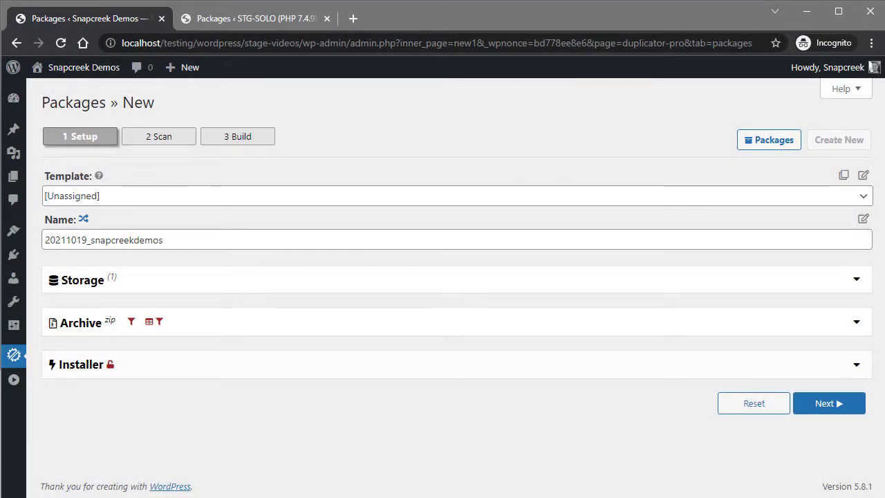
Step: Review the Installer options of the new package
{"action": "left_click", "coordinate": [262, 364]}
{"action": "scroll", "coordinate": [262, 364], "scroll_direction": "down", "scroll_amount": 2}
{"action": "mouse_move", "coordinate": [14, 355]}
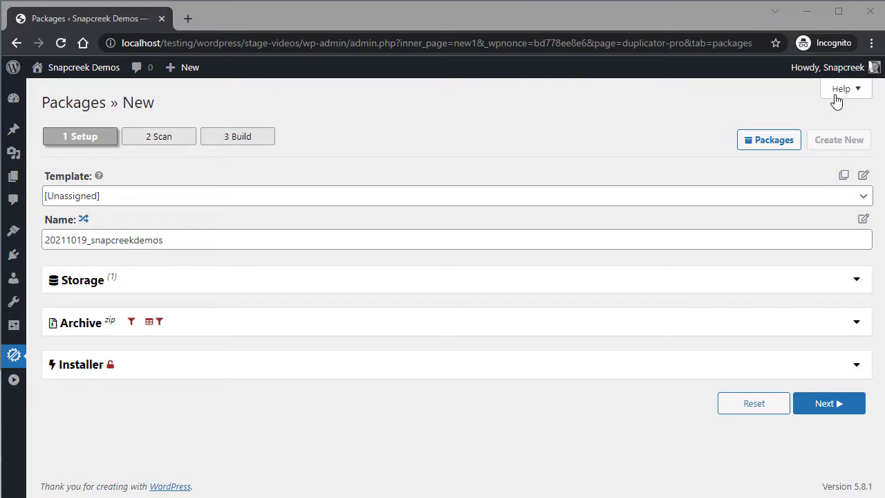
Step: Open the Full User Guide from the help resources and read its Packages » All section
{"action": "left_click", "coordinate": [839, 90]}
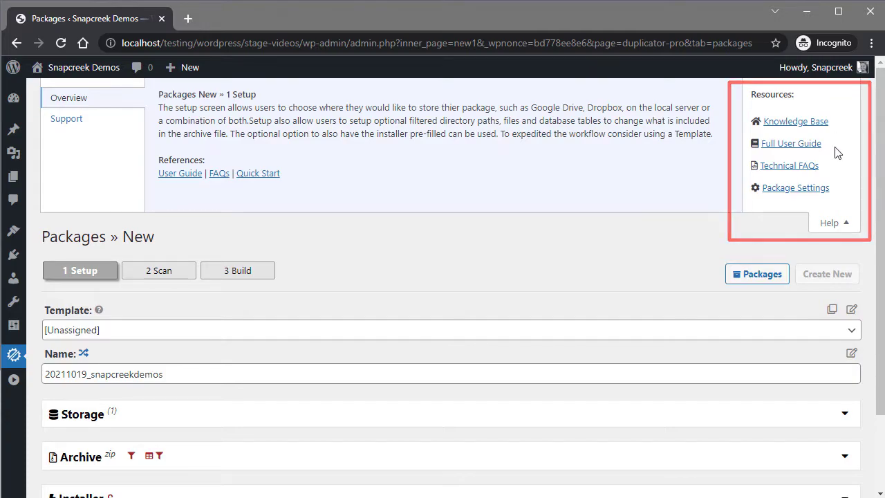
{"action": "left_click", "coordinate": [791, 144]}
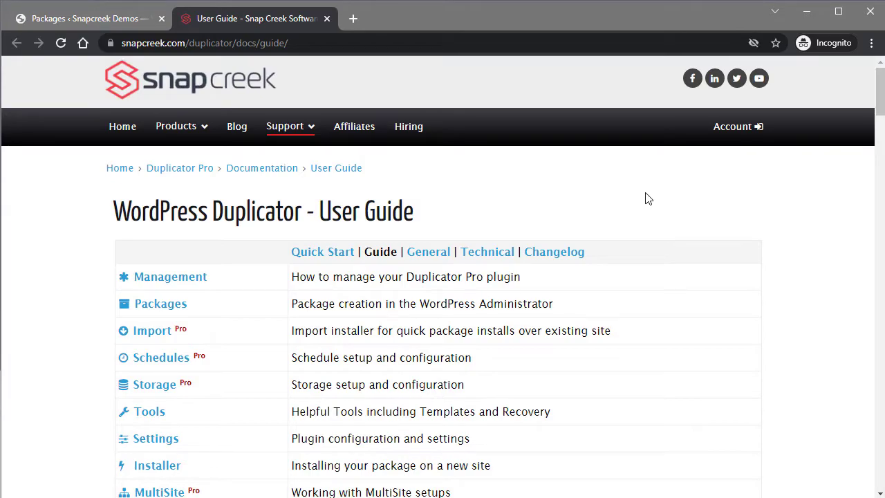
{"action": "scroll", "coordinate": [645, 197], "scroll_direction": "down", "scroll_amount": 2}
{"action": "left_click", "coordinate": [166, 176]}
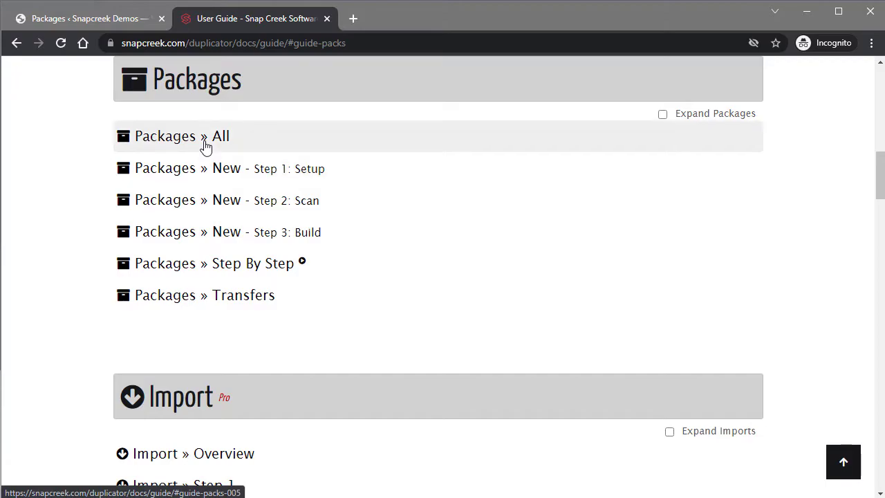
{"action": "left_click", "coordinate": [205, 147]}
{"action": "scroll", "coordinate": [322, 164], "scroll_direction": "down", "scroll_amount": 6}
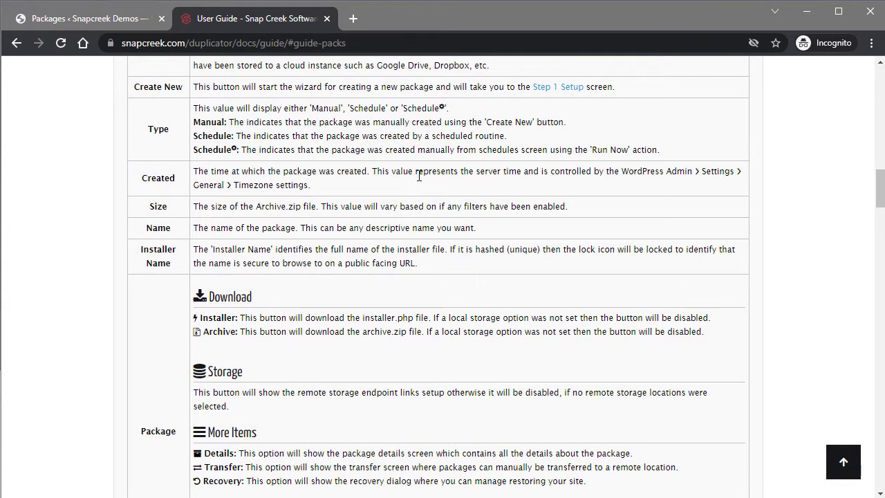
{"action": "scroll", "coordinate": [419, 176], "scroll_direction": "down", "scroll_amount": 6}
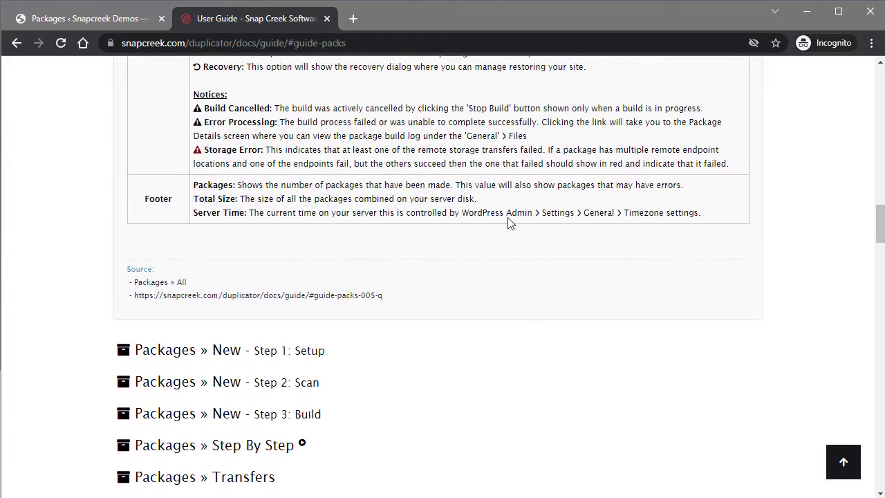
{"action": "scroll", "coordinate": [508, 221], "scroll_direction": "down", "scroll_amount": 1}
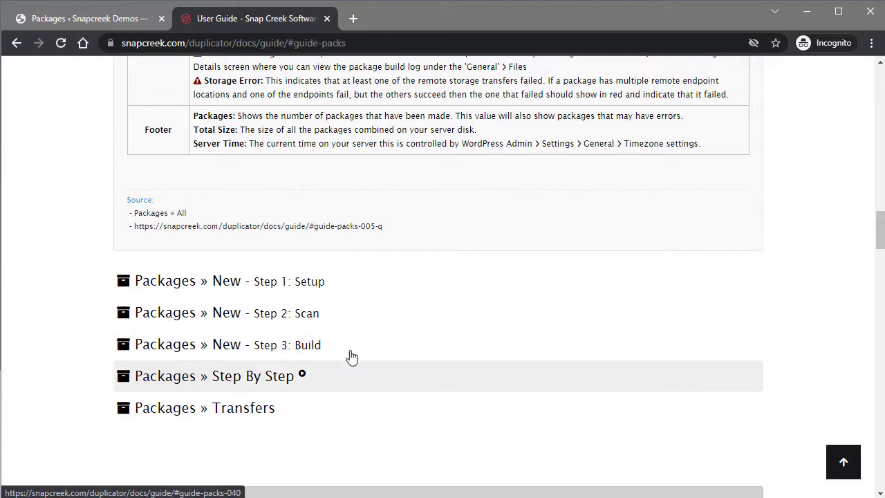
Step: Read the guide's Packages » Step By Step section, then close the guide and the help resources
{"action": "left_click", "coordinate": [255, 387]}
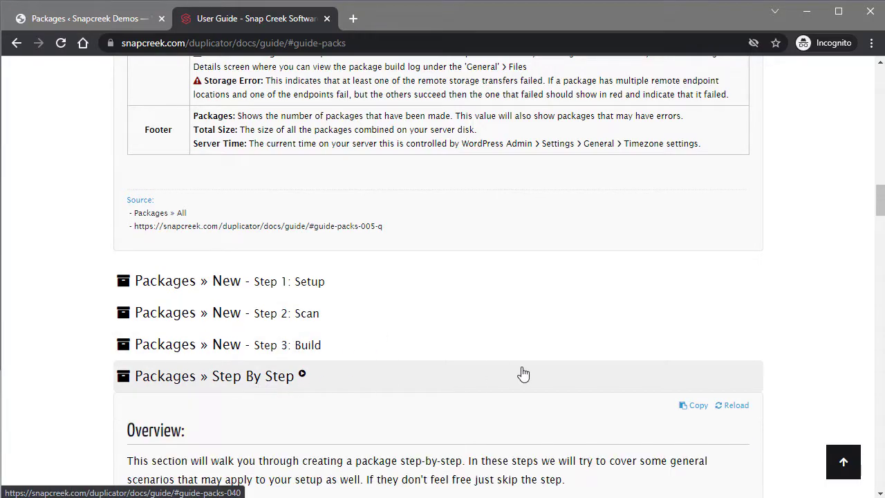
{"action": "scroll", "coordinate": [521, 374], "scroll_direction": "down", "scroll_amount": 3}
{"action": "scroll", "coordinate": [524, 374], "scroll_direction": "down", "scroll_amount": 8}
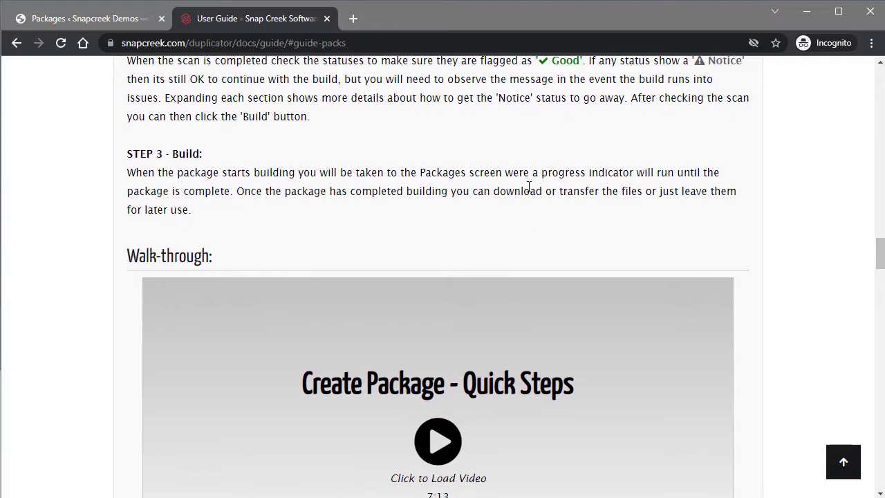
{"action": "scroll", "coordinate": [529, 187], "scroll_direction": "down", "scroll_amount": 1}
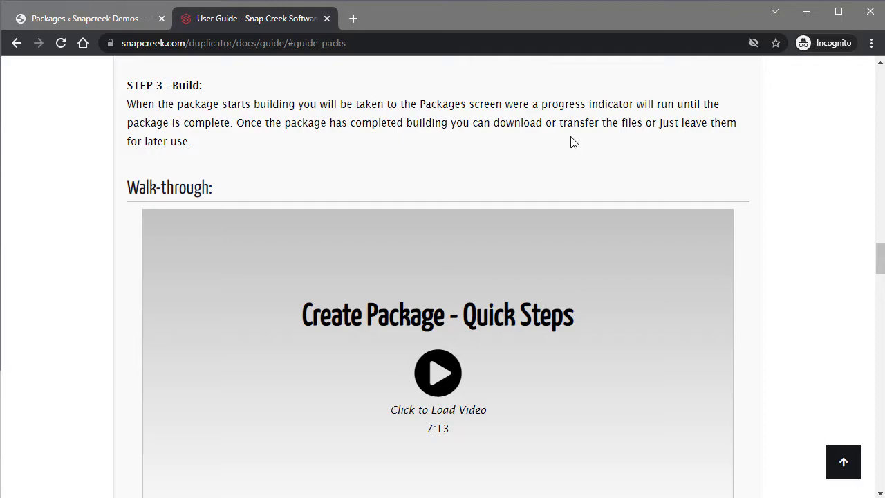
{"action": "left_click", "coordinate": [326, 20]}
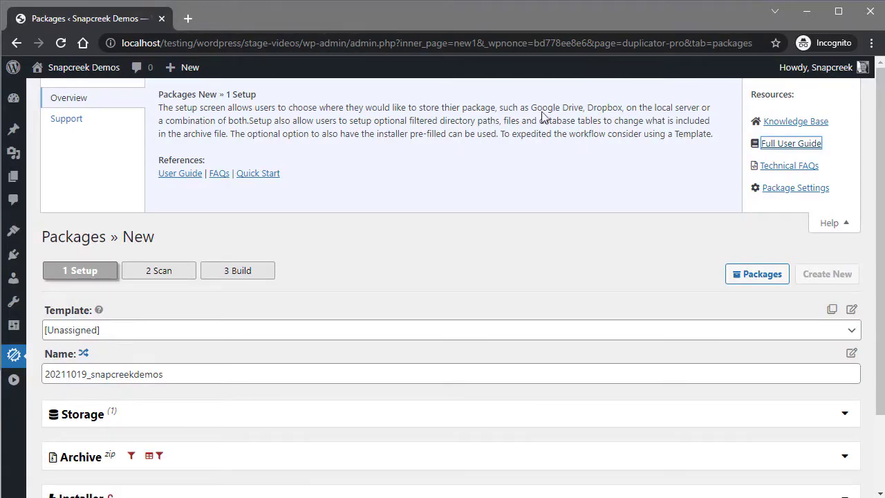
{"action": "left_click", "coordinate": [828, 223]}
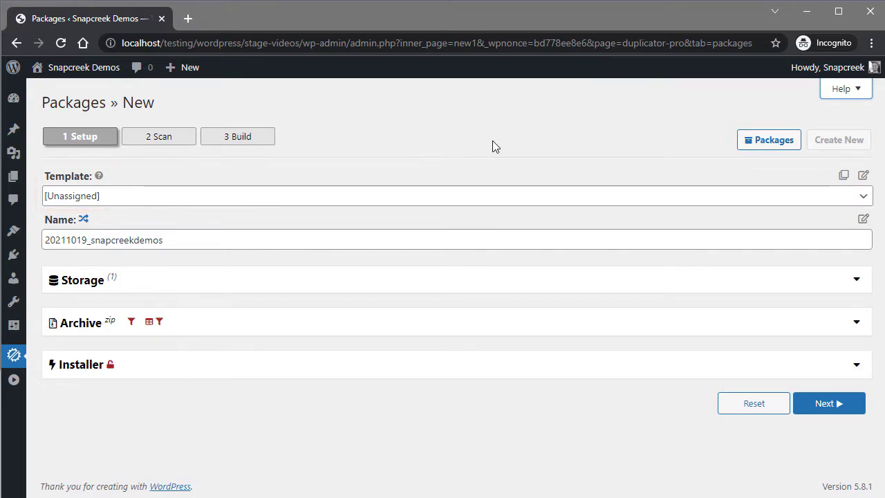
Step: Review the package's available storage locations and its Archive file filter settings
{"action": "left_click", "coordinate": [325, 288]}
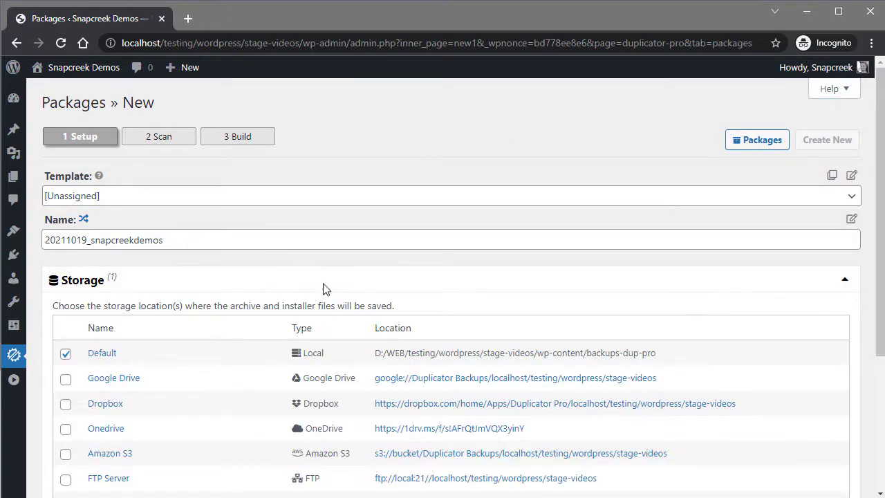
{"action": "scroll", "coordinate": [173, 396], "scroll_direction": "down", "scroll_amount": 2}
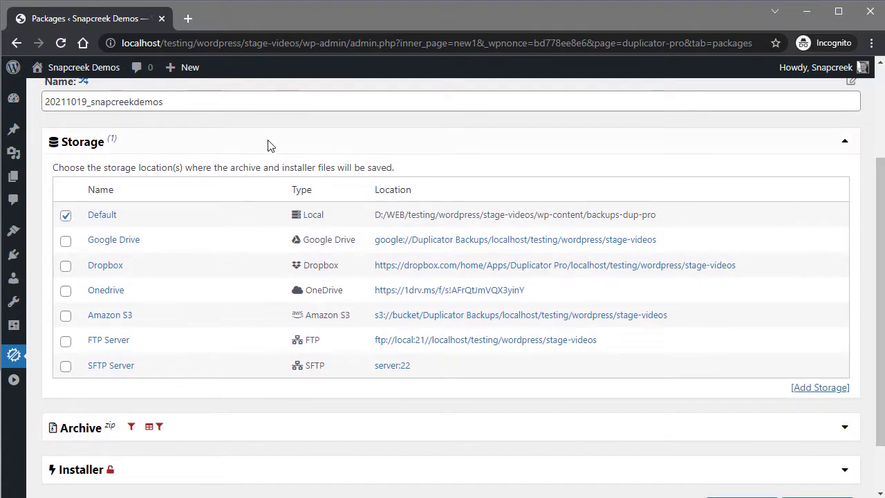
{"action": "left_click", "coordinate": [270, 145]}
{"action": "left_click", "coordinate": [237, 330]}
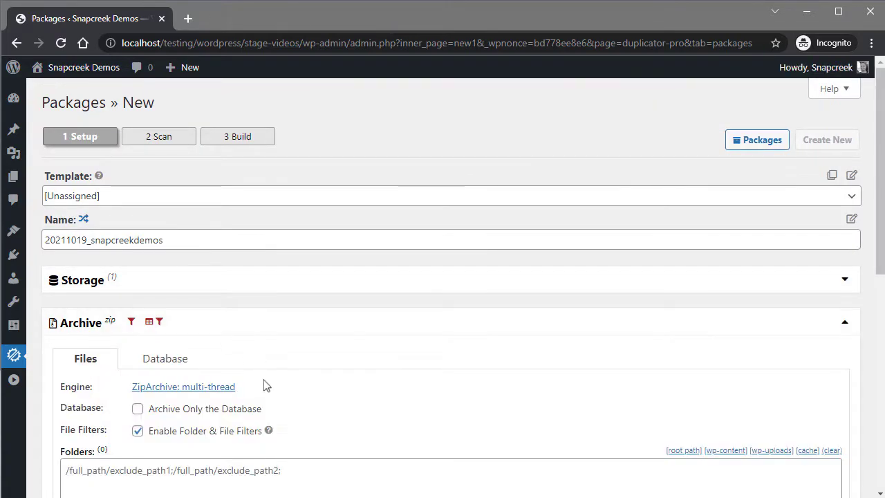
{"action": "scroll", "coordinate": [266, 380], "scroll_direction": "down", "scroll_amount": 1}
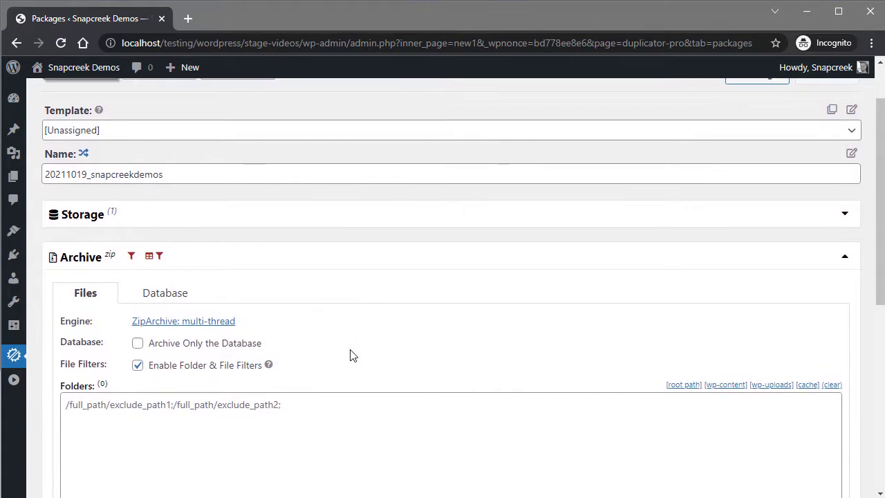
{"action": "left_click", "coordinate": [304, 260]}
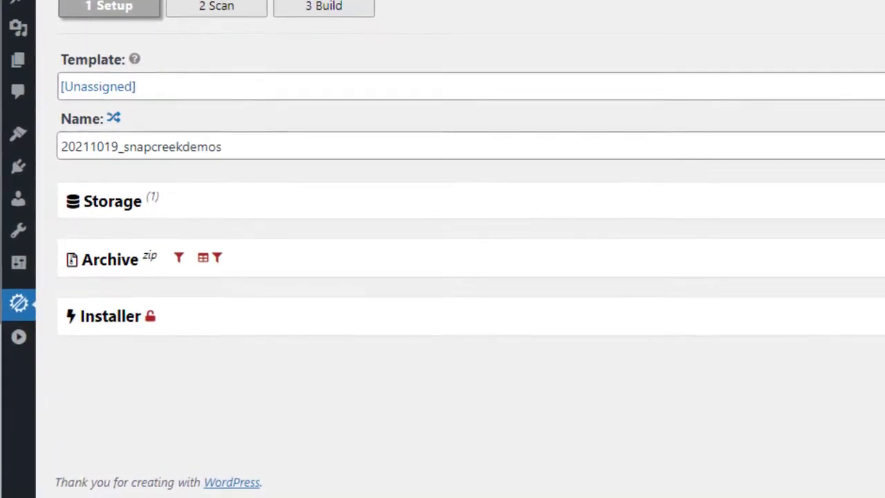
Step: Look through the available package templates while keeping [Unassigned] selected
{"action": "left_click", "coordinate": [668, 197]}
{"action": "key", "text": "Down"}
{"action": "key", "text": "Down"}
{"action": "key", "text": "Down"}
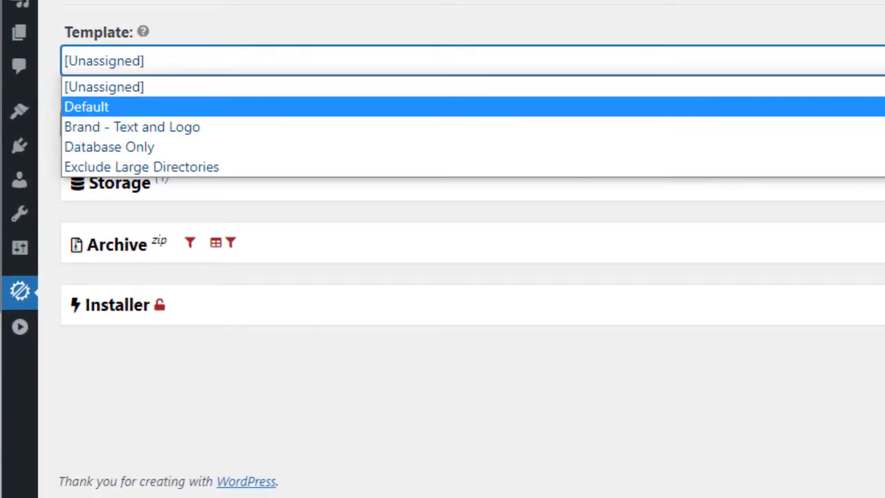
{"action": "key", "text": "Down"}
{"action": "key", "text": "Up"}
{"action": "key", "text": "Up"}
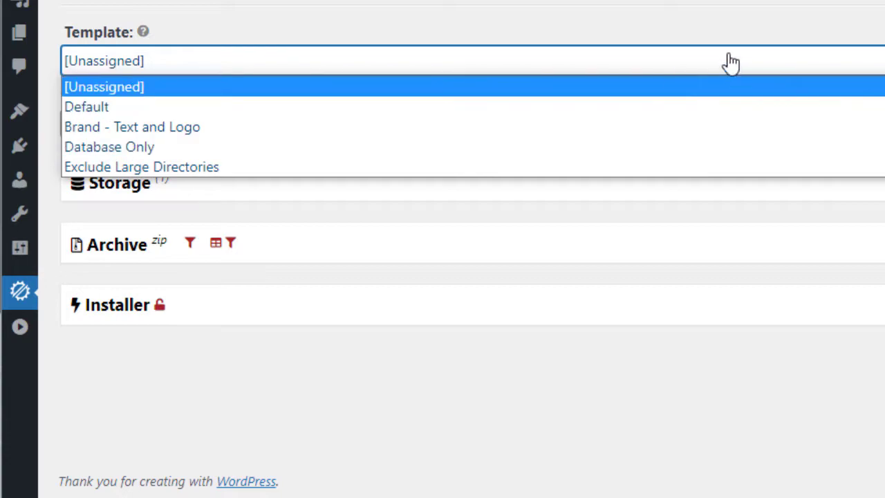
{"action": "left_click", "coordinate": [719, 1]}
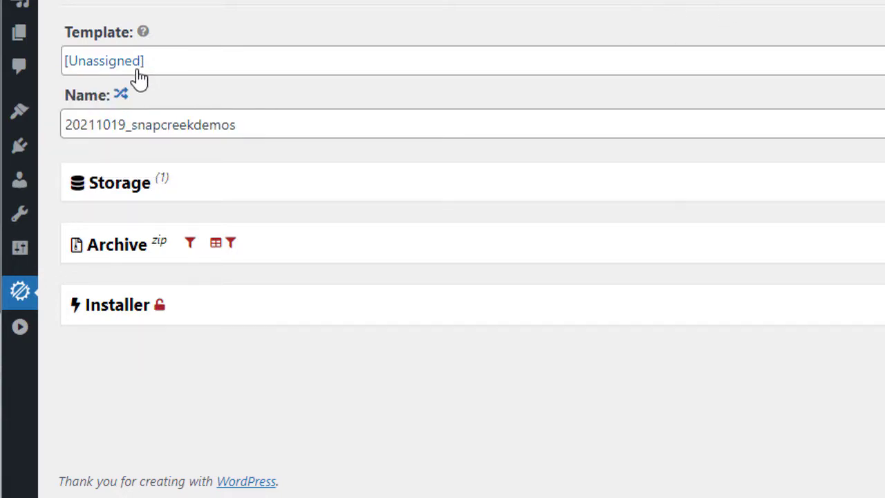
Step: Expand the Installer section and apply the "Brand - Text and Logo" template to the package
{"action": "left_click", "coordinate": [409, 316]}
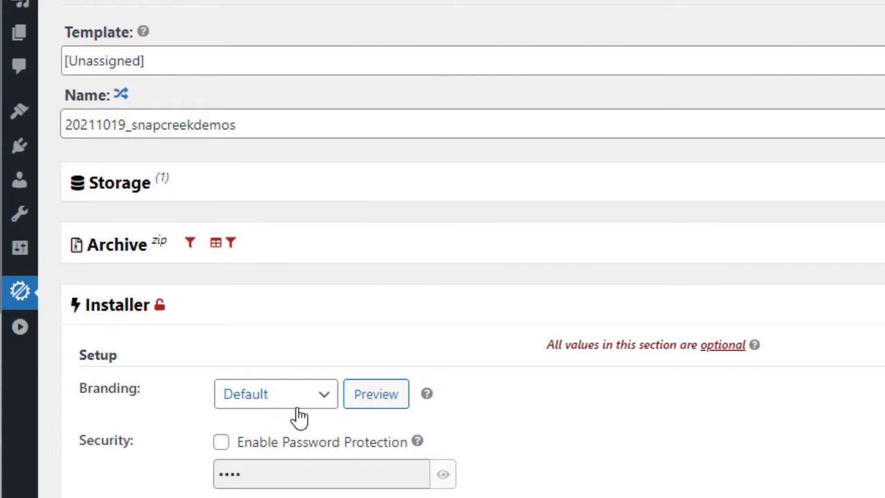
{"action": "left_click", "coordinate": [314, 70]}
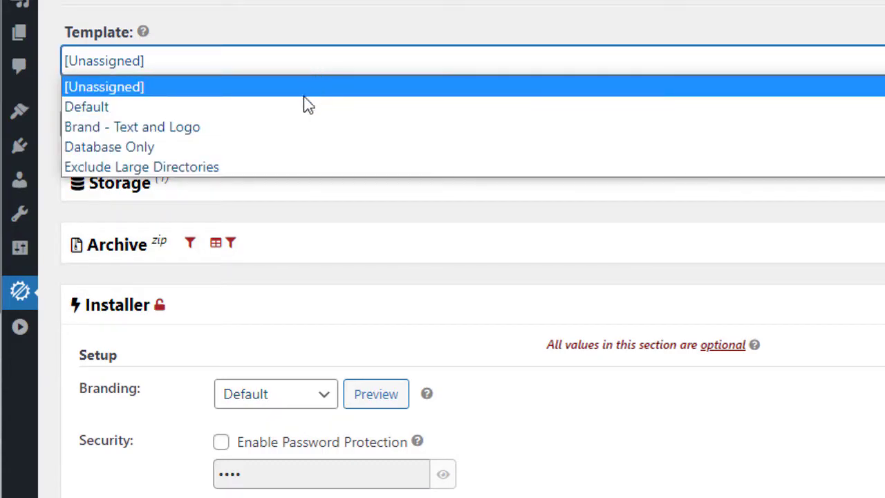
{"action": "left_click", "coordinate": [293, 134]}
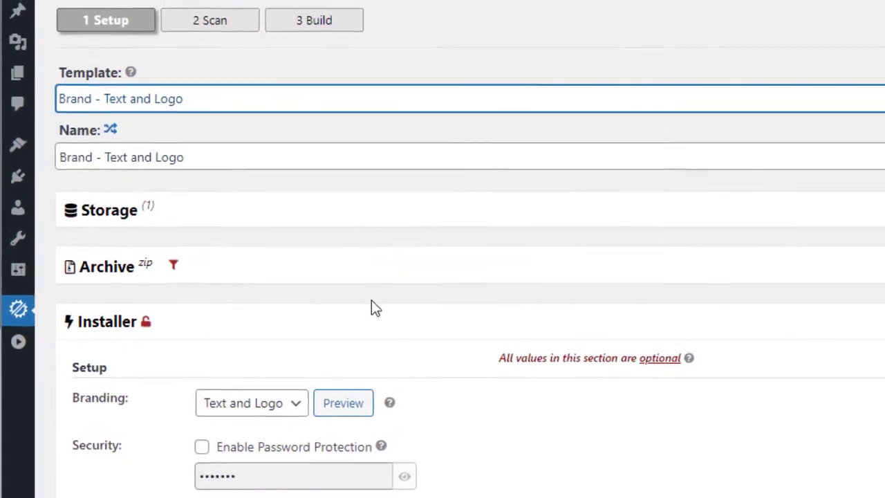
Step: Collapse the Installer section and examine the folder filters the template fills into the Archive section
{"action": "left_click", "coordinate": [441, 322]}
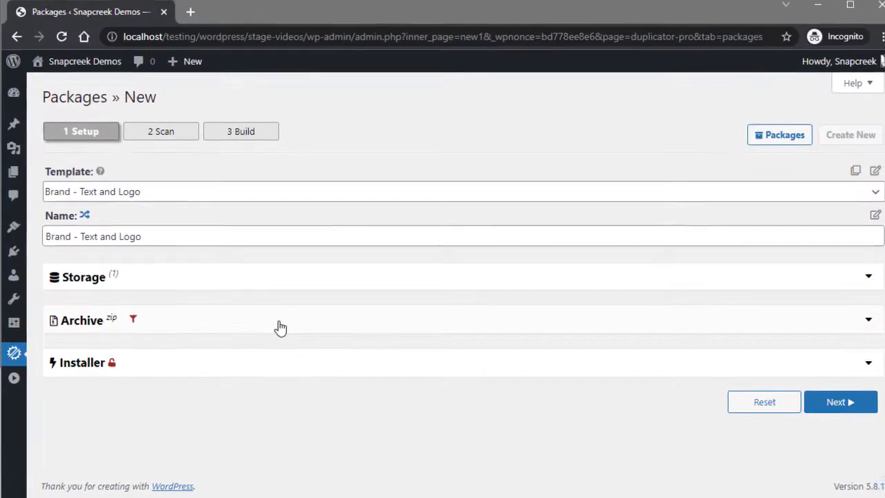
{"action": "left_click", "coordinate": [280, 327]}
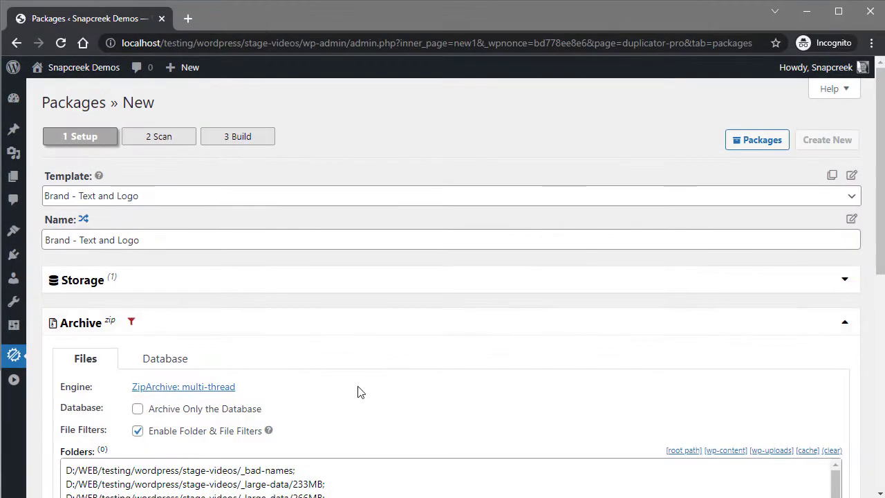
{"action": "scroll", "coordinate": [391, 407], "scroll_direction": "down", "scroll_amount": 1}
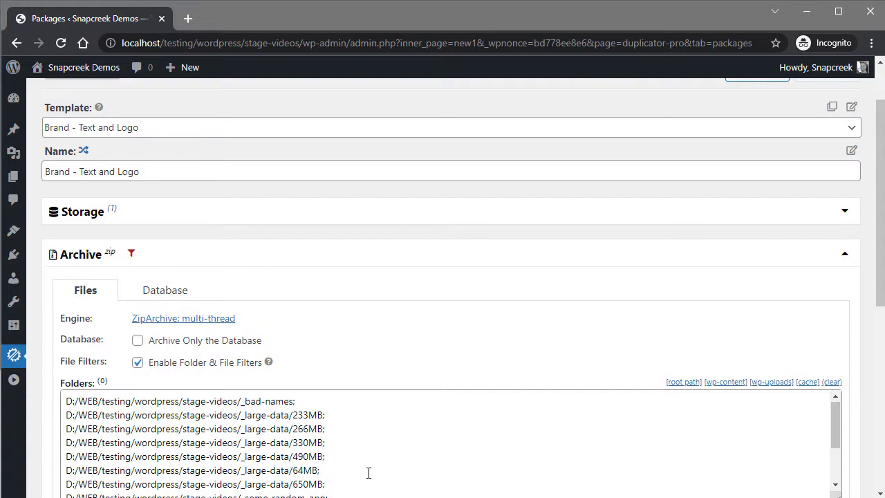
{"action": "scroll", "coordinate": [325, 345], "scroll_direction": "up", "scroll_amount": 1}
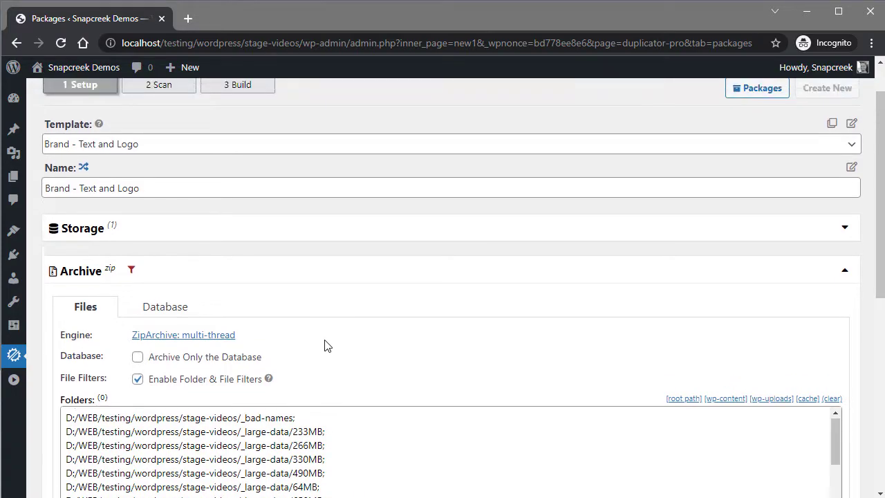
Step: Set the package template back to [Unassigned] and collapse the Archive section
{"action": "left_click", "coordinate": [290, 195]}
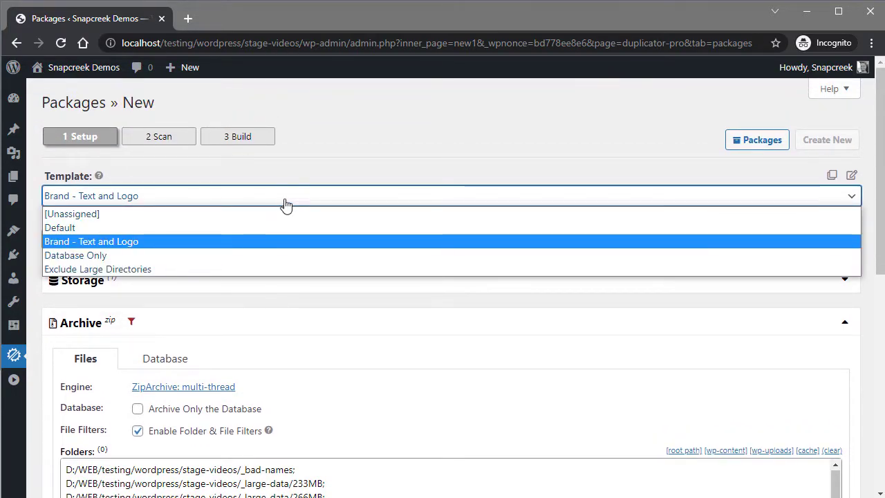
{"action": "left_click", "coordinate": [278, 210]}
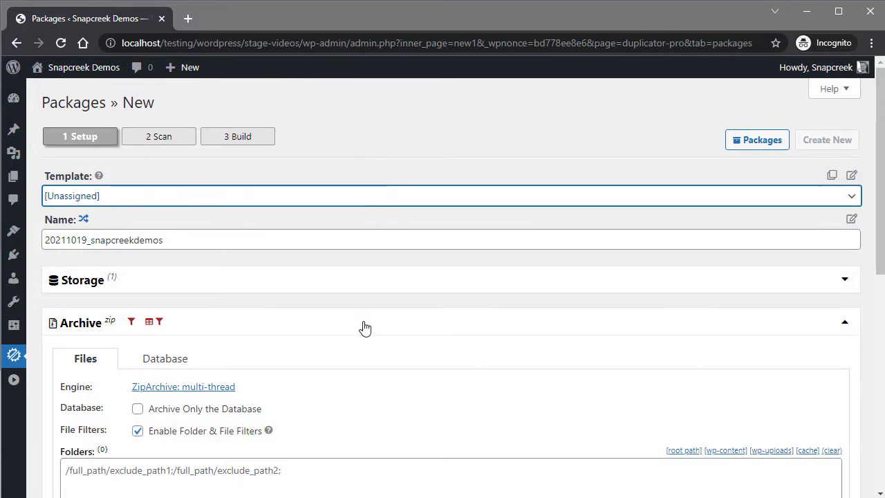
{"action": "left_click", "coordinate": [361, 334]}
Step: Add Google Drive and Dropbox to the package's storage locations alongside Default, then collapse the Storage section
{"action": "left_click", "coordinate": [306, 287]}
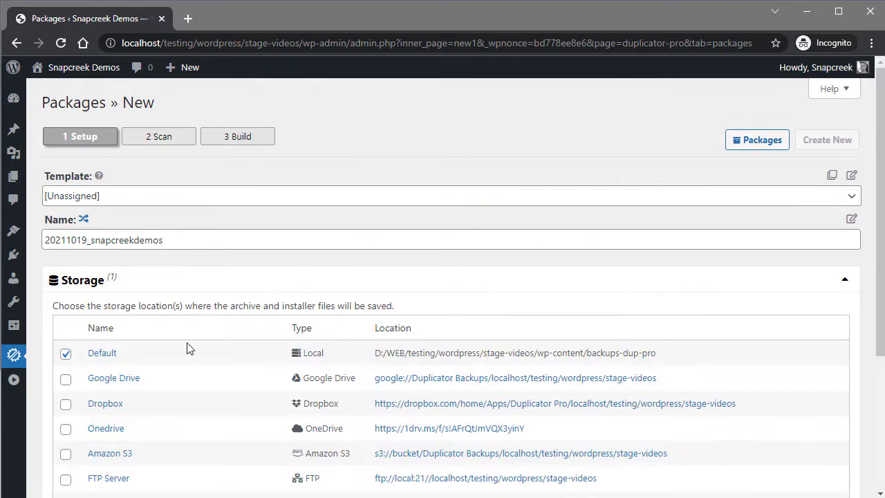
{"action": "left_click", "coordinate": [65, 379]}
{"action": "left_click", "coordinate": [66, 404]}
{"action": "left_click", "coordinate": [220, 290]}
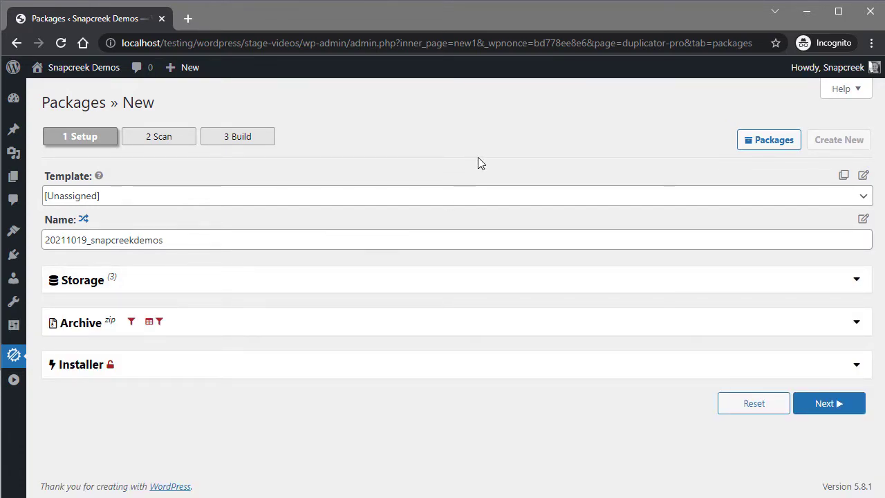
Step: Open the package templates list, open the "Brand - Text and Logo" template for editing, and return to the package setup
{"action": "left_click", "coordinate": [845, 176]}
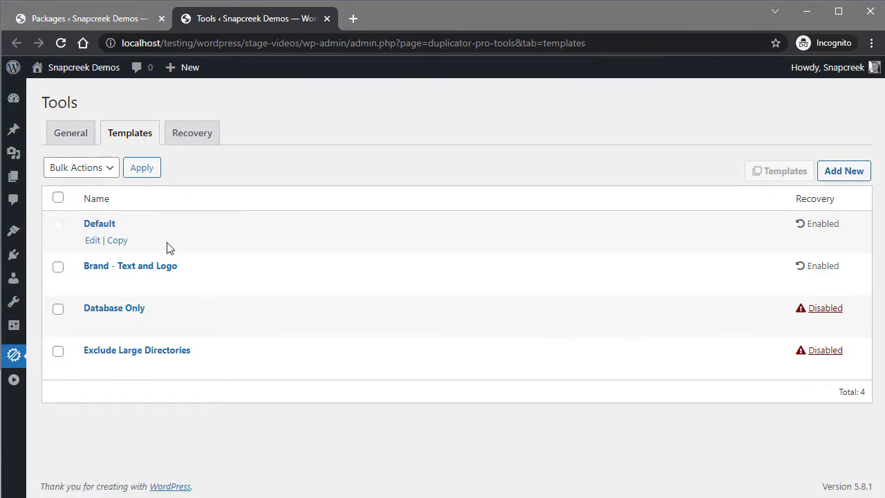
{"action": "left_click", "coordinate": [89, 284]}
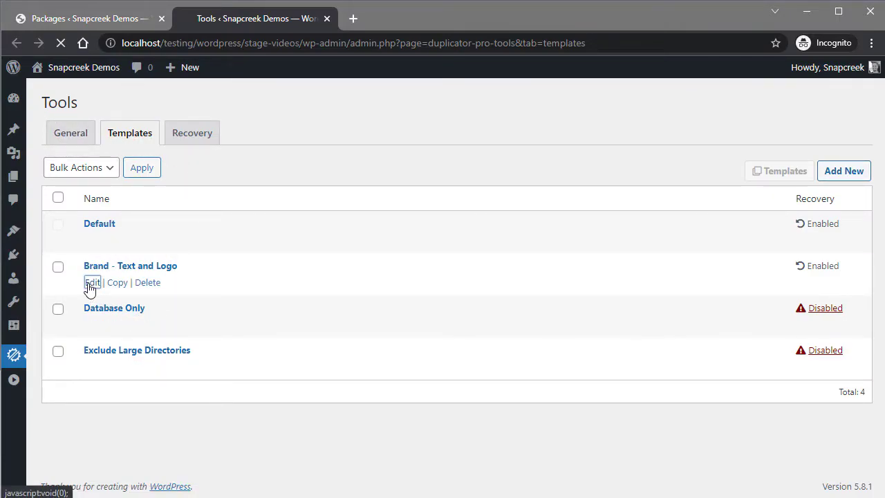
{"action": "left_click", "coordinate": [327, 19]}
Step: Apply the "Database Only" template to the package and look over that template's edit page
{"action": "left_click", "coordinate": [503, 197]}
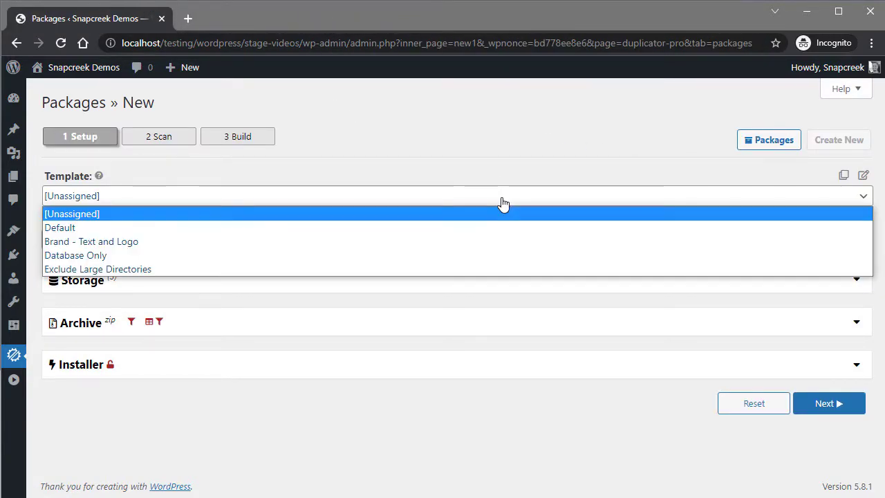
{"action": "left_click", "coordinate": [483, 254]}
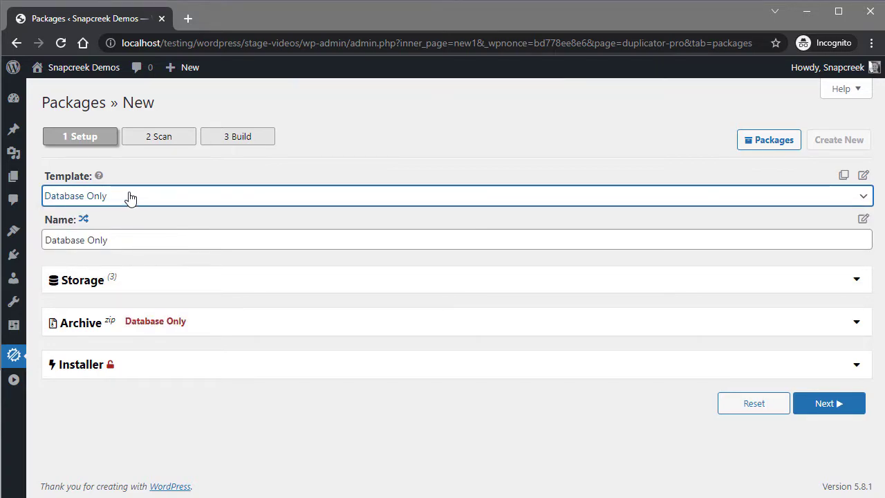
{"action": "left_click", "coordinate": [862, 176]}
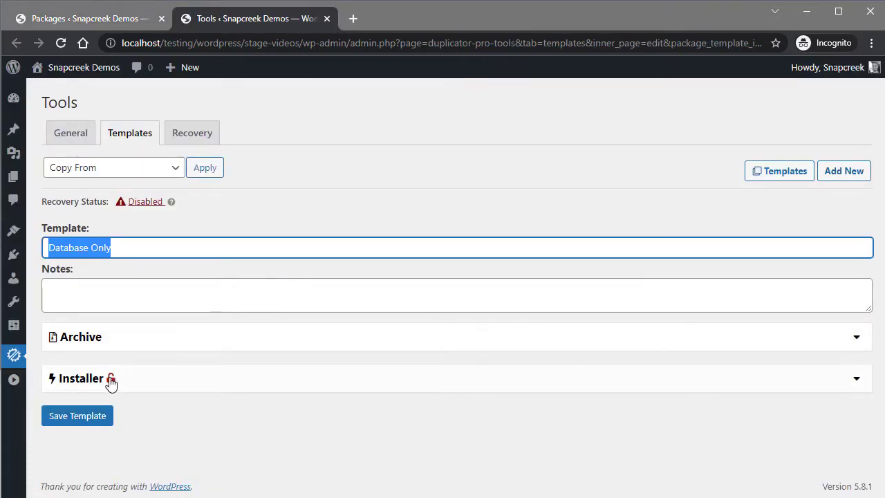
{"action": "left_click", "coordinate": [327, 18]}
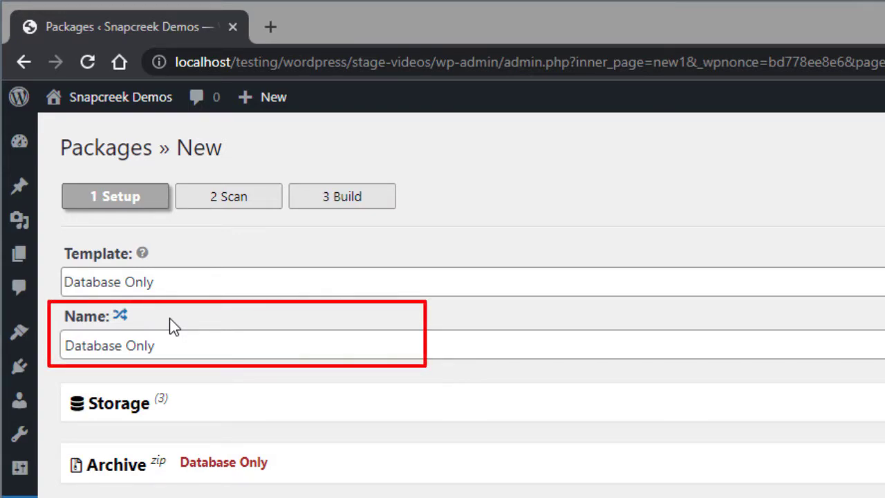
Step: Cycle the package name through its default formats to 20211019_snapcreekdemos, then show and hide the package's Notes field
{"action": "left_click", "coordinate": [120, 316]}
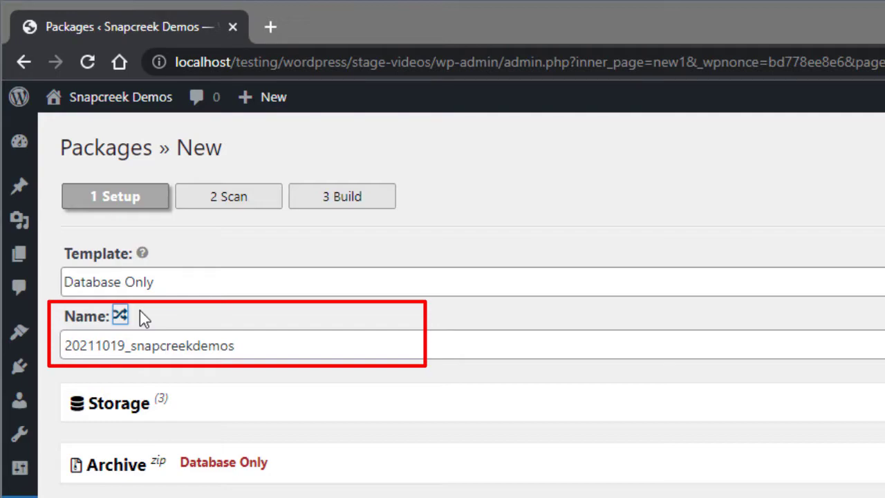
{"action": "left_click", "coordinate": [121, 316]}
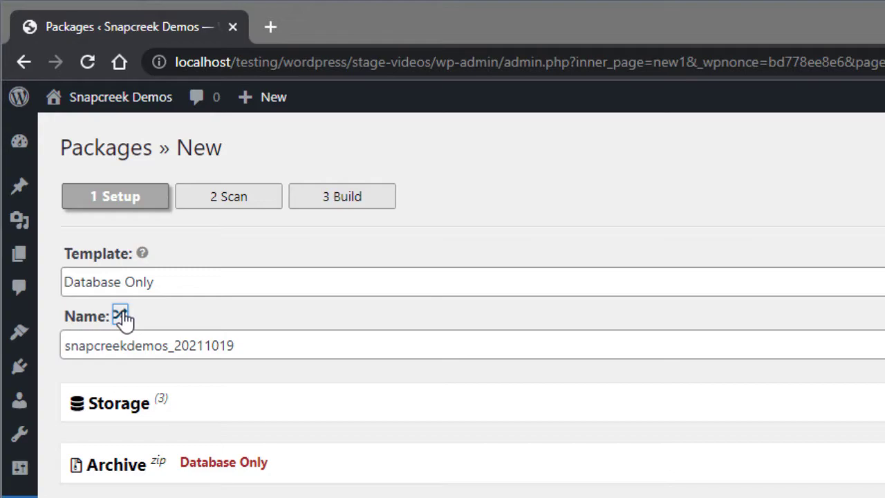
{"action": "left_click", "coordinate": [120, 317]}
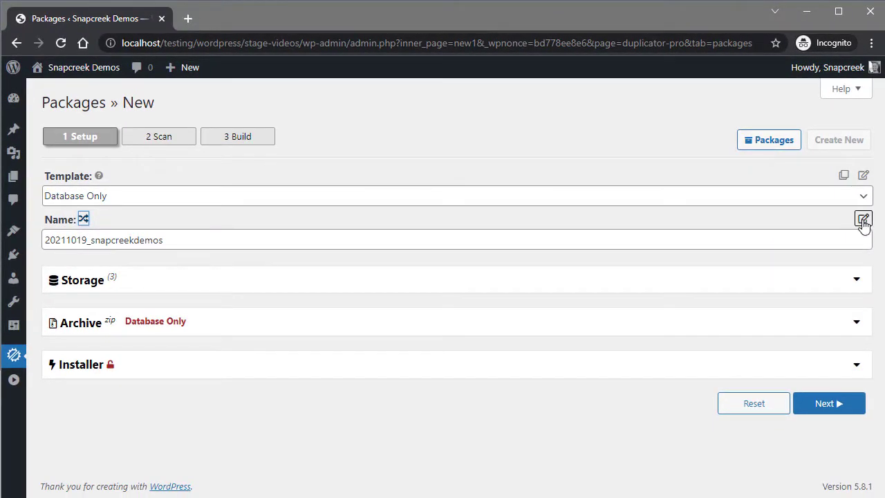
{"action": "left_click", "coordinate": [862, 220]}
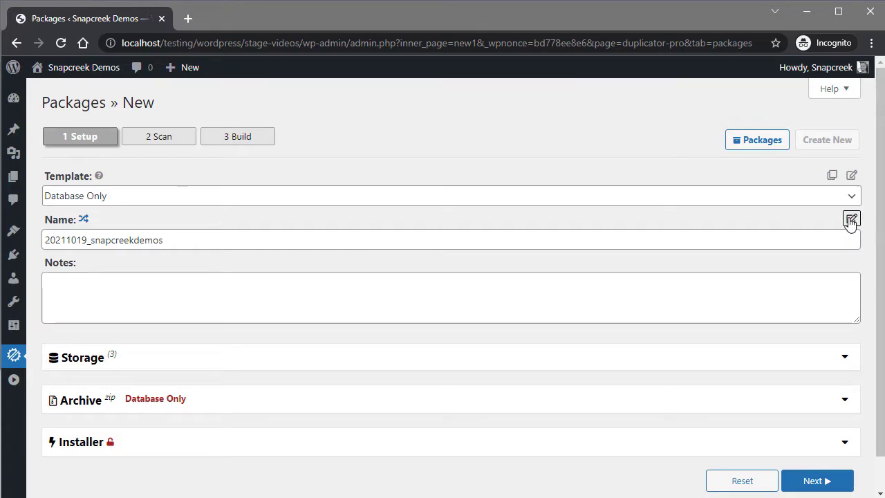
{"action": "left_click", "coordinate": [851, 221]}
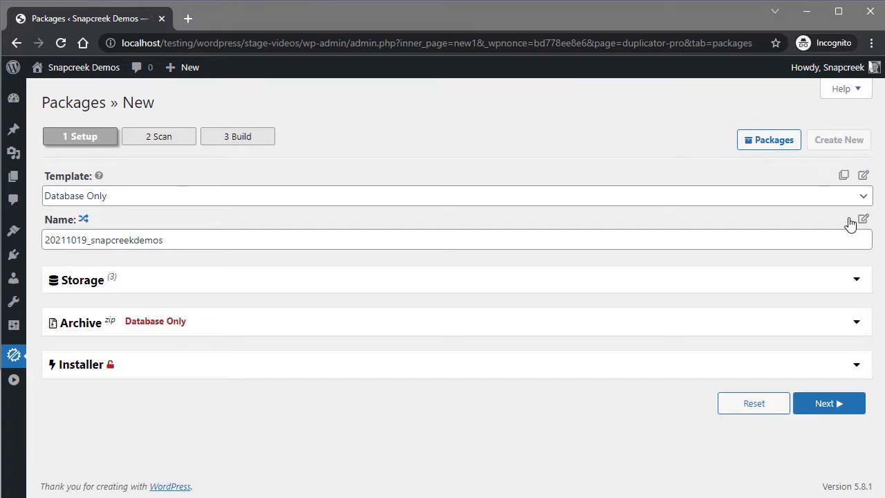
Step: Expand the Storage section and review the settings page of the Default local storage location
{"action": "left_click", "coordinate": [852, 283]}
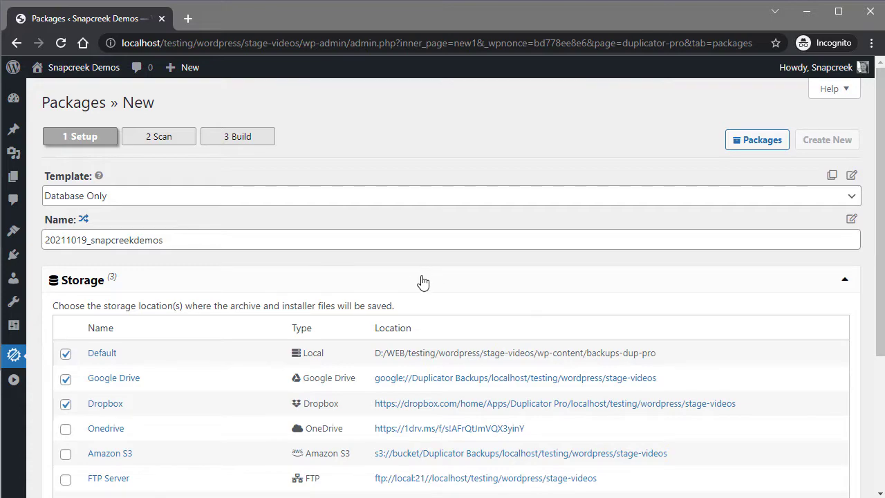
{"action": "scroll", "coordinate": [290, 235], "scroll_direction": "down", "scroll_amount": 1}
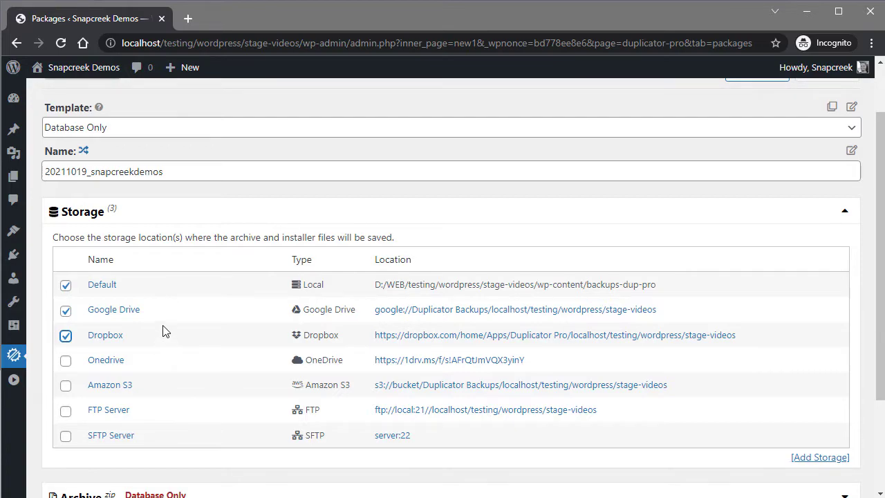
{"action": "left_click", "coordinate": [95, 289]}
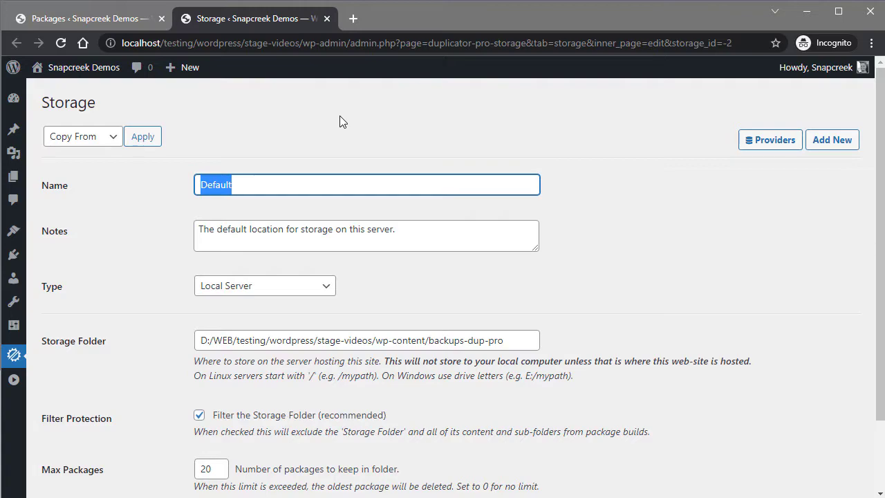
{"action": "left_click", "coordinate": [327, 19]}
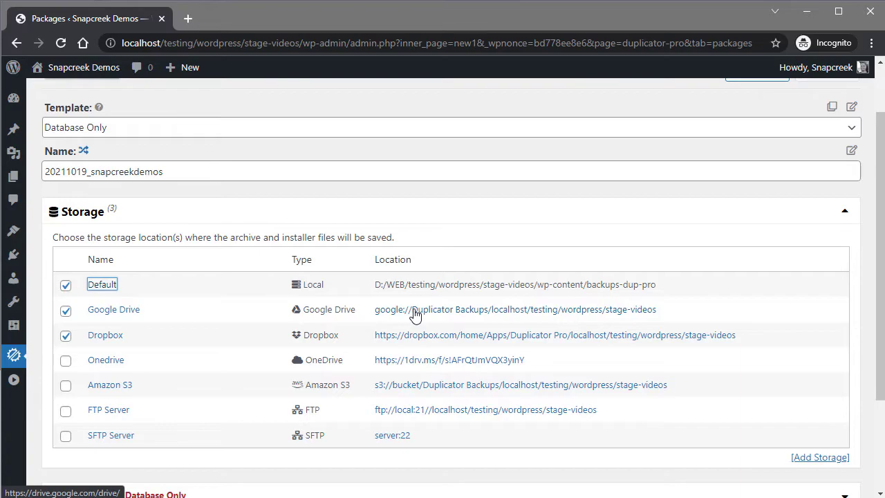
Step: Open the OneDrive storage location's link and the form for adding a new storage, closing each after viewing
{"action": "left_click", "coordinate": [415, 362]}
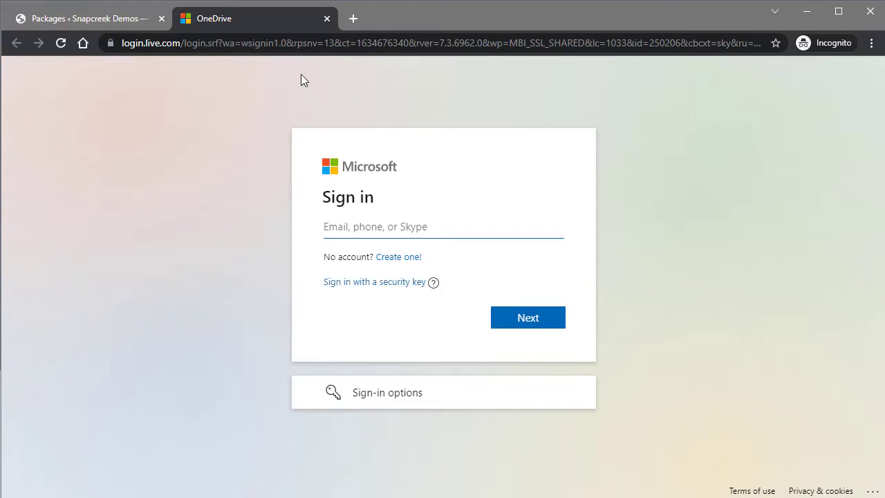
{"action": "left_click", "coordinate": [327, 18]}
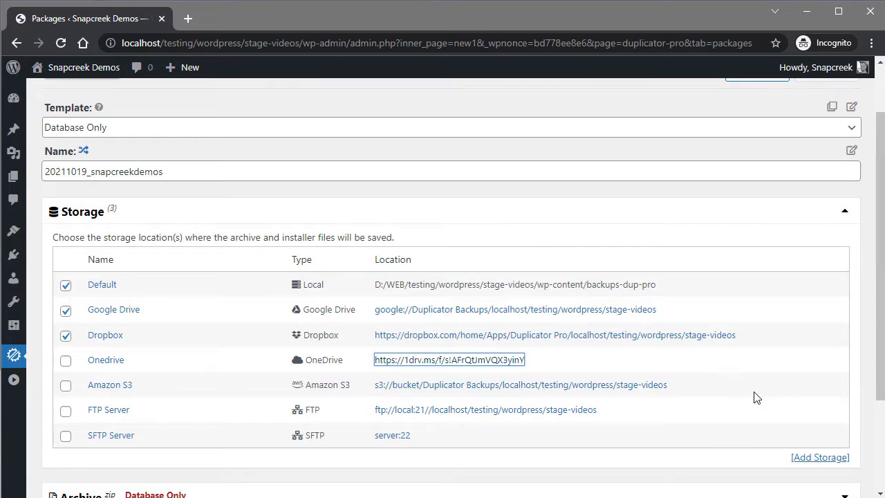
{"action": "left_click", "coordinate": [813, 460]}
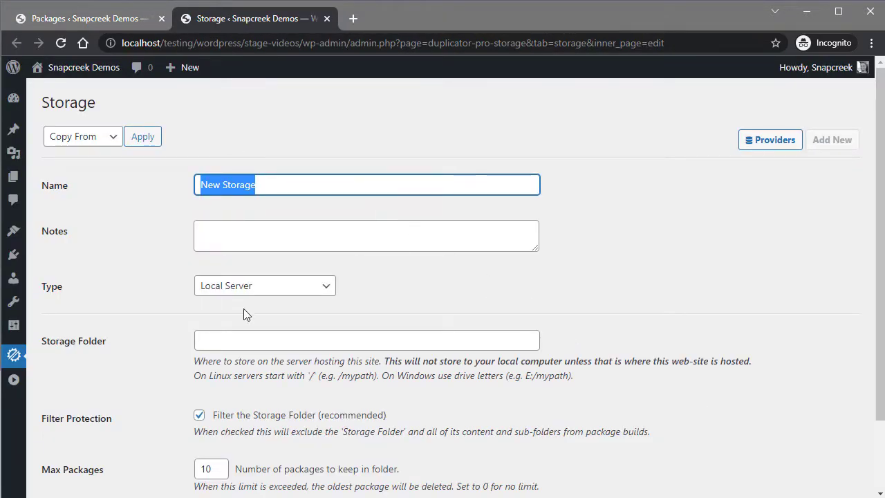
{"action": "left_click", "coordinate": [325, 18]}
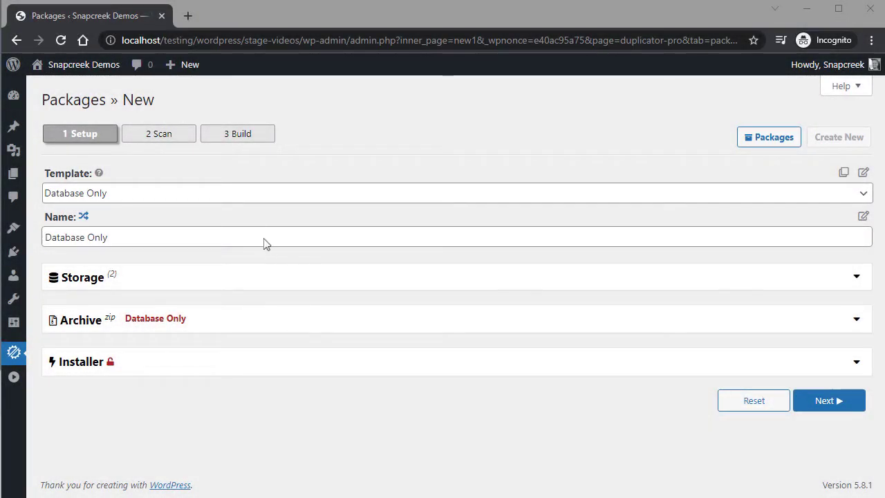
Step: Set the package template to [Unassigned] and expand the Archive section
{"action": "left_click", "coordinate": [253, 198]}
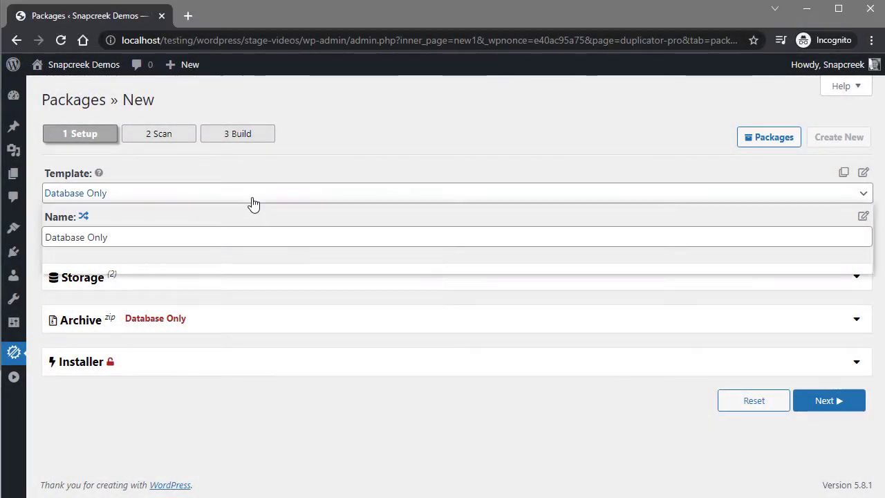
{"action": "left_click", "coordinate": [253, 217]}
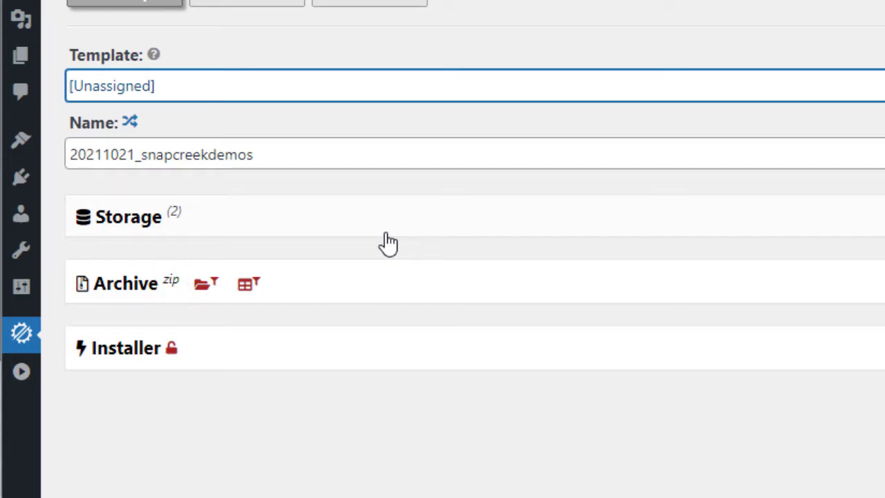
{"action": "left_click", "coordinate": [388, 290]}
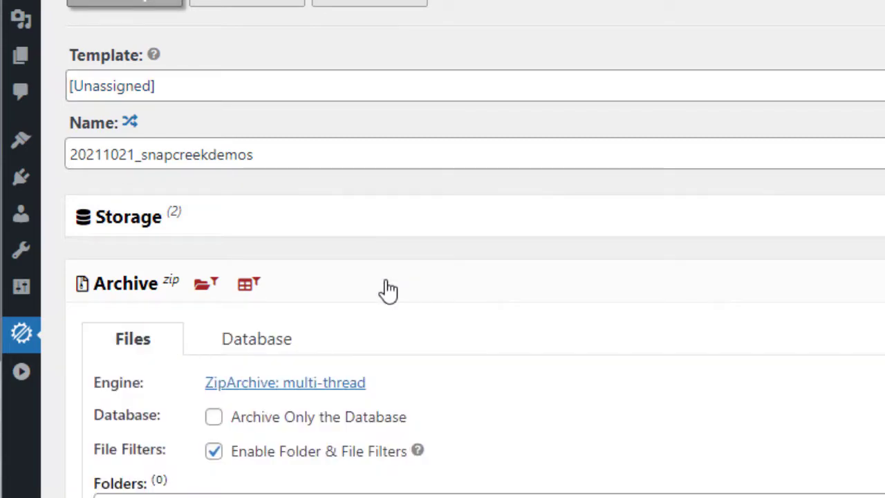
Step: Turn the archive's folder and file filters off and back on
{"action": "scroll", "coordinate": [389, 290], "scroll_direction": "down", "scroll_amount": 3}
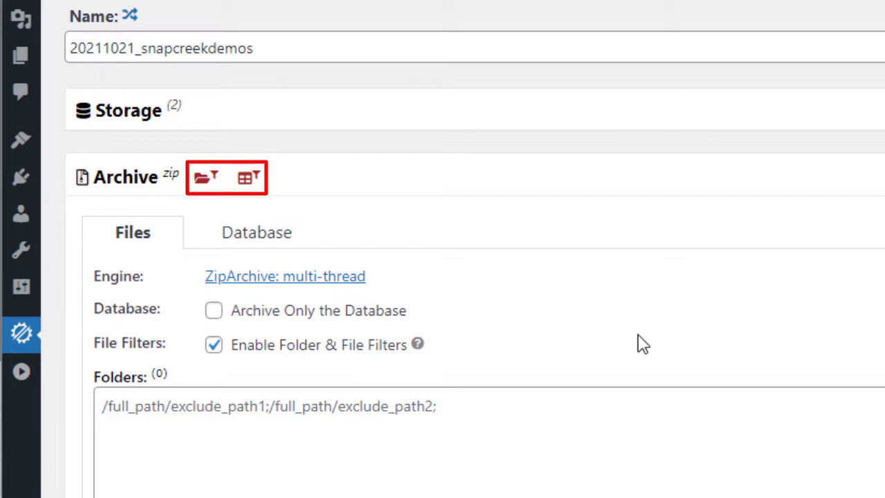
{"action": "left_click", "coordinate": [282, 359]}
{"action": "left_click", "coordinate": [283, 359]}
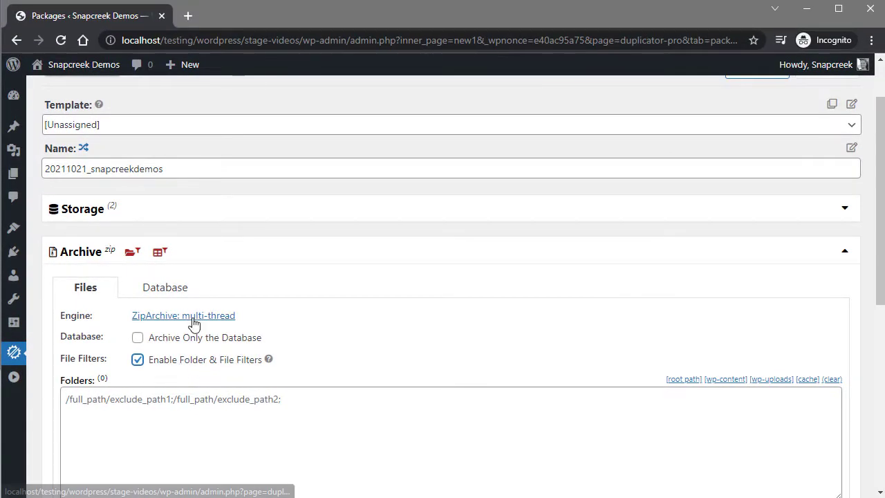
Step: Open the archive engine's package settings and examine the thread modes offered for ZipArchive
{"action": "left_click", "coordinate": [194, 323]}
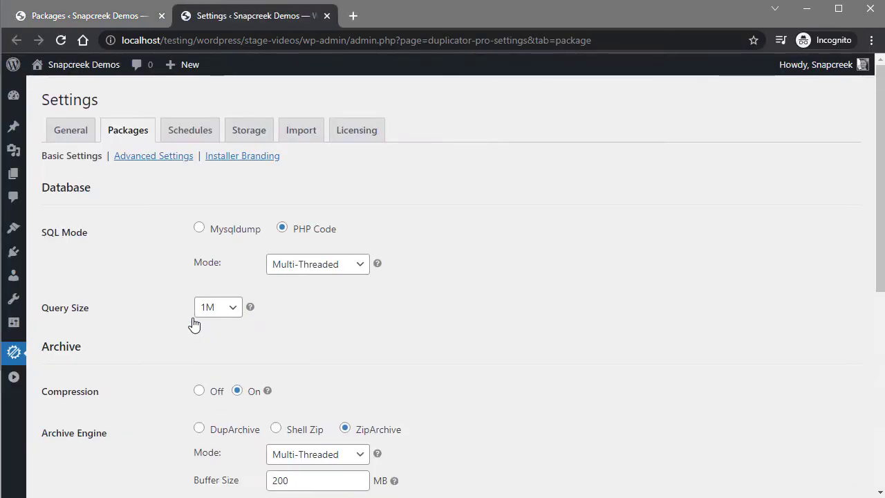
{"action": "scroll", "coordinate": [482, 317], "scroll_direction": "down", "scroll_amount": 2}
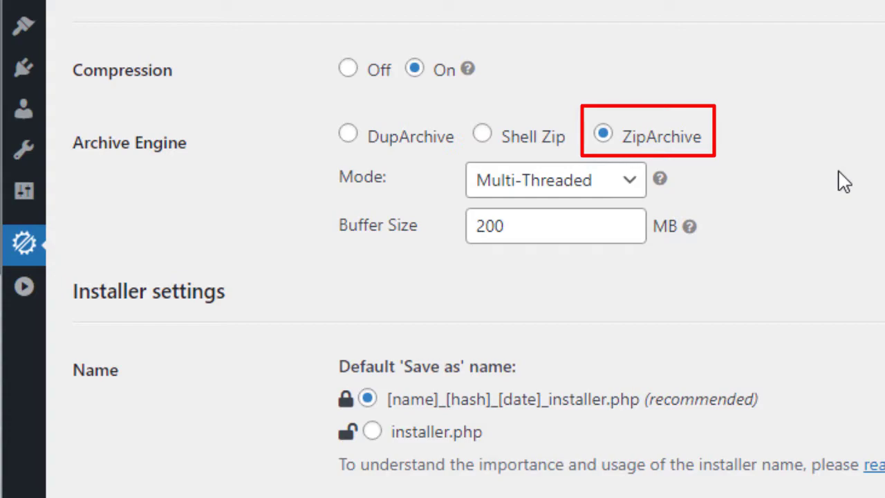
{"action": "left_click", "coordinate": [609, 193]}
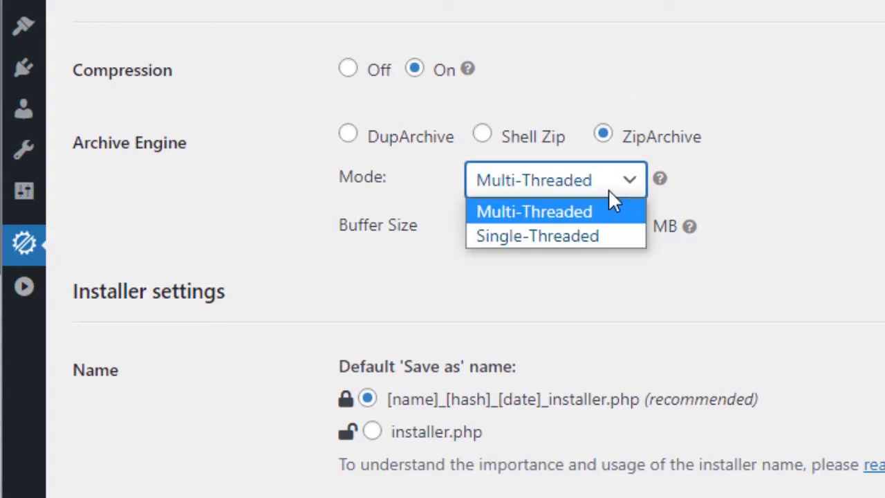
{"action": "left_click", "coordinate": [781, 191]}
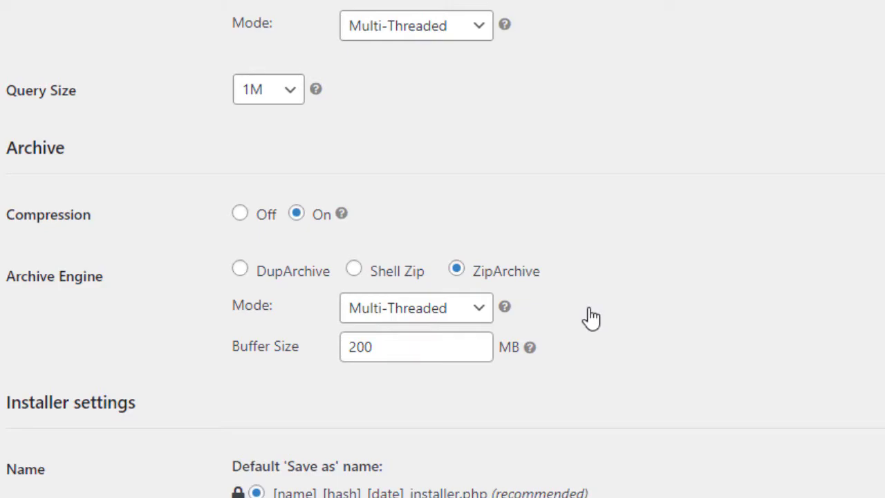
Step: Try the Shell Zip and DupArchive archive engines and consult the online documentation on extracting DAF files
{"action": "left_click", "coordinate": [384, 279]}
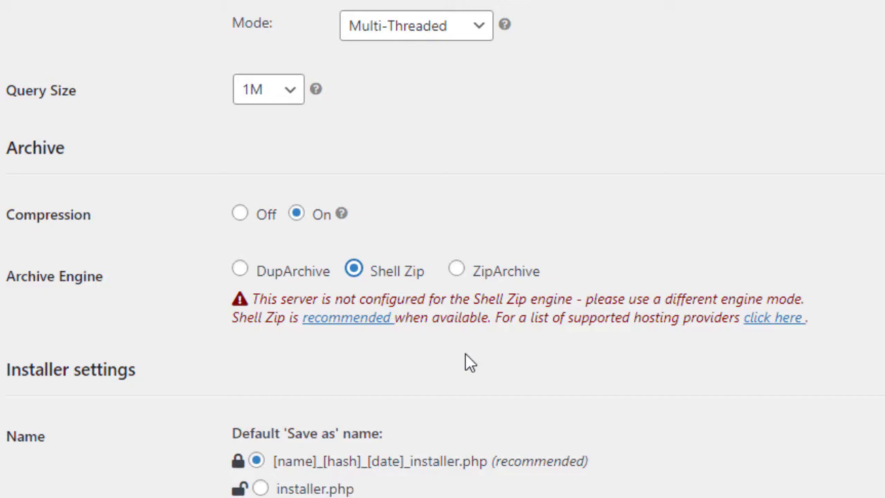
{"action": "left_click", "coordinate": [306, 282]}
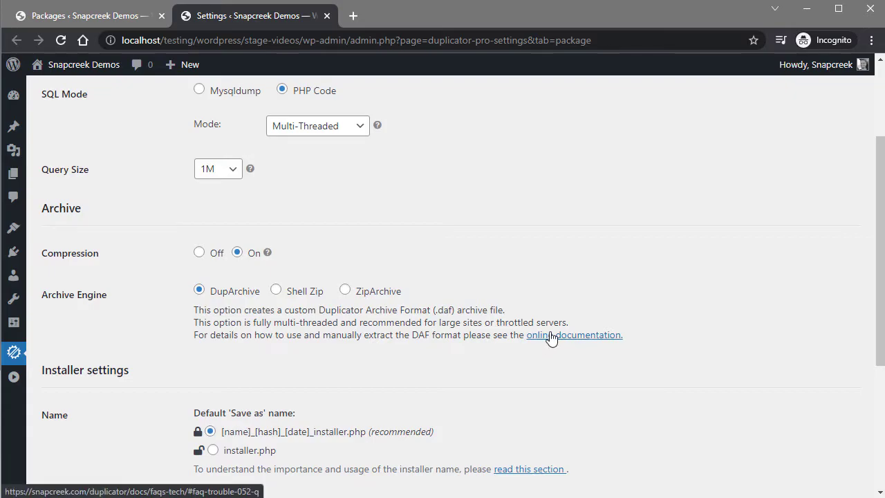
{"action": "left_click", "coordinate": [553, 336]}
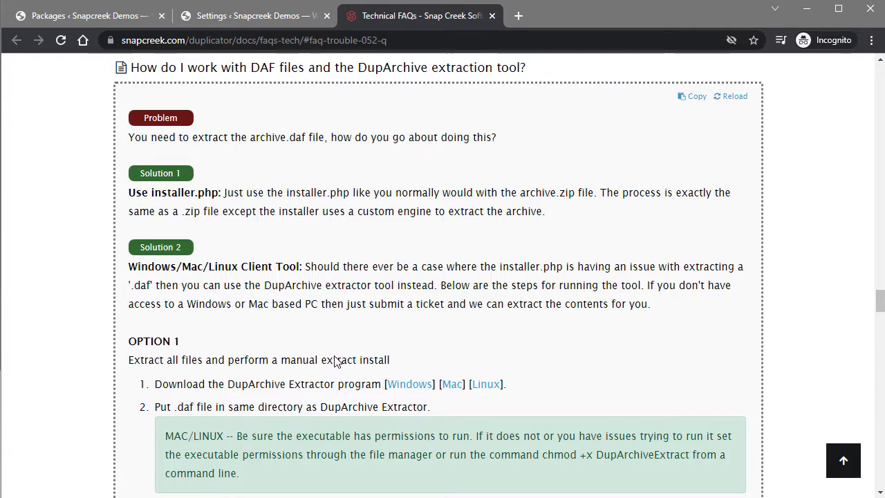
{"action": "left_click", "coordinate": [491, 15]}
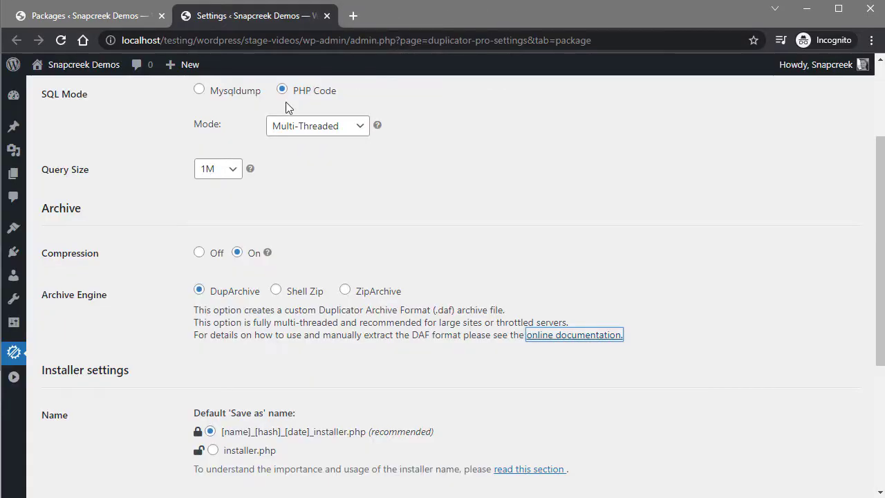
Step: Close the old package setup page, leave the settings for the Packages list, and start creating a new package
{"action": "left_click", "coordinate": [162, 15]}
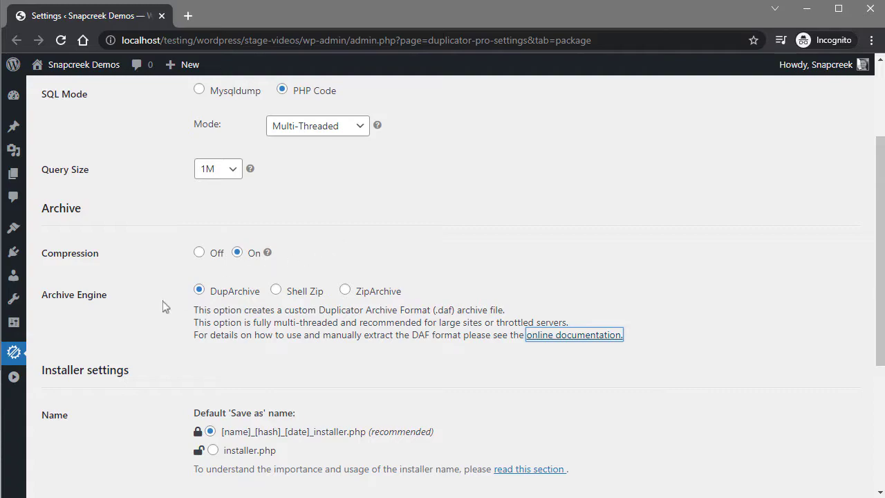
{"action": "mouse_move", "coordinate": [17, 357]}
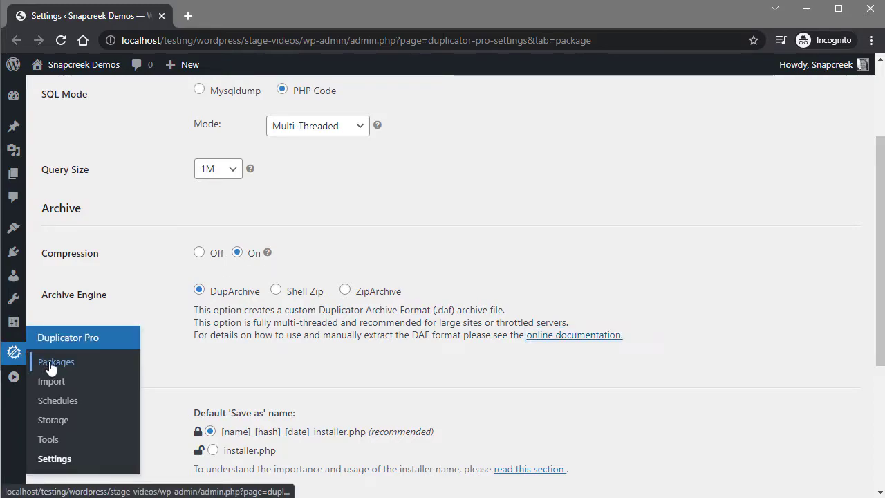
{"action": "left_click", "coordinate": [49, 363]}
{"action": "left_click", "coordinate": [834, 141]}
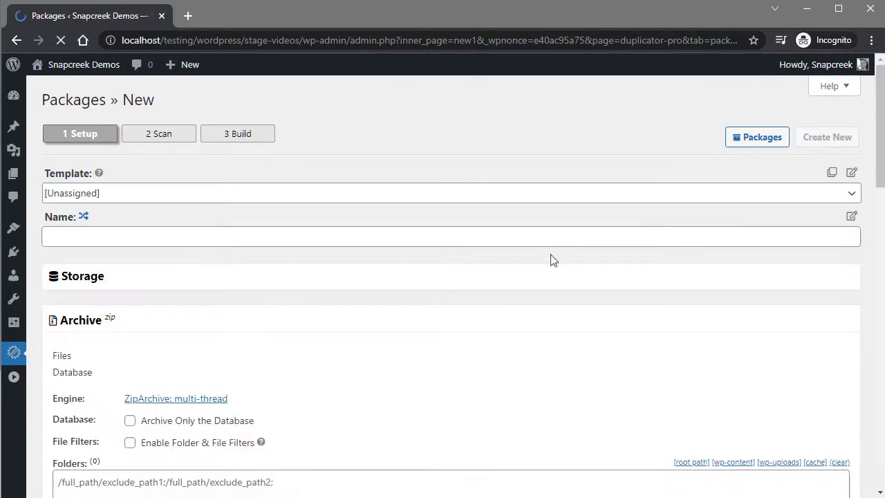
Step: Try archiving only the database, and restore the archive to include the site files
{"action": "scroll", "coordinate": [504, 279], "scroll_direction": "down", "scroll_amount": 2}
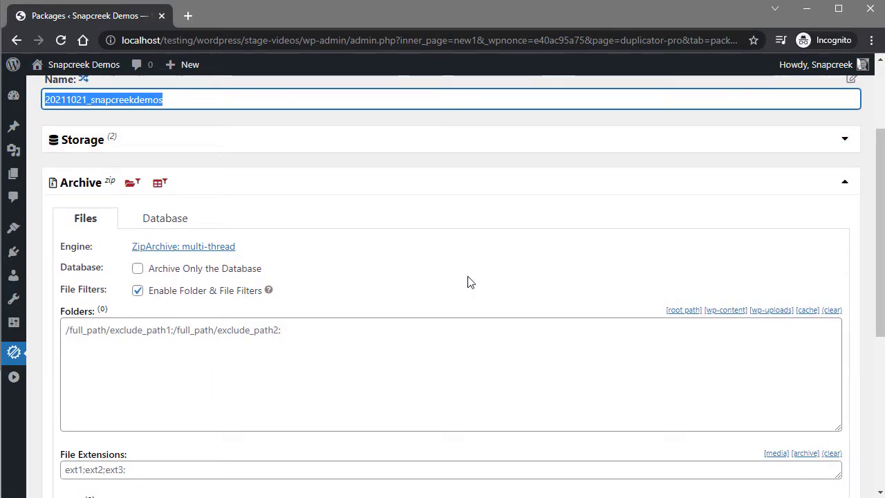
{"action": "left_click", "coordinate": [159, 268]}
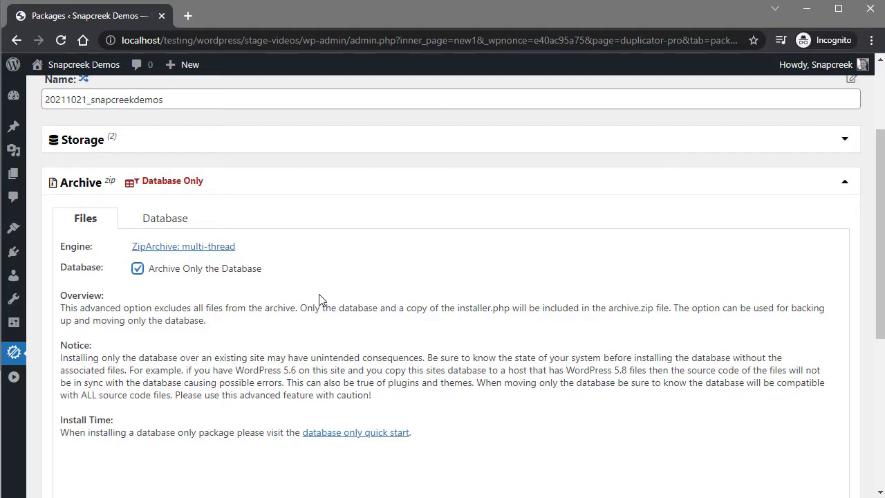
{"action": "left_click", "coordinate": [224, 270]}
Step: Try excluding the wp-uploads and cache folders from the archive, and clear the folder filter
{"action": "scroll", "coordinate": [412, 287], "scroll_direction": "down", "scroll_amount": 1}
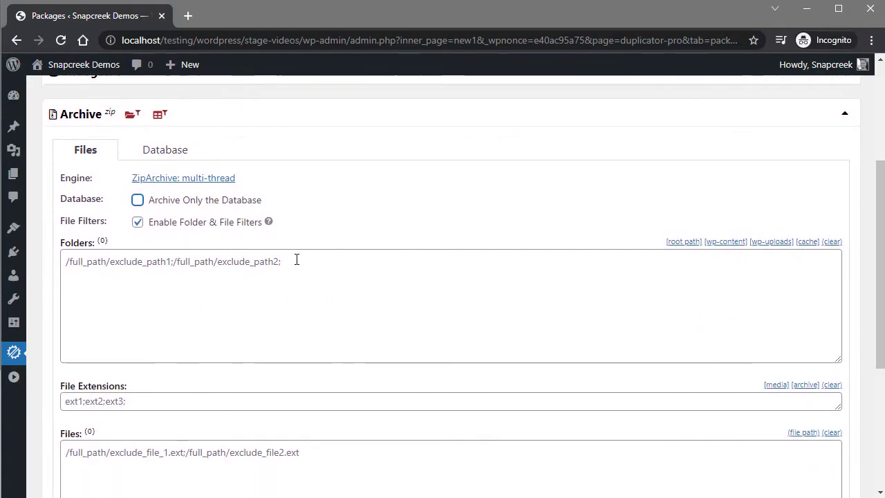
{"action": "left_click", "coordinate": [759, 242]}
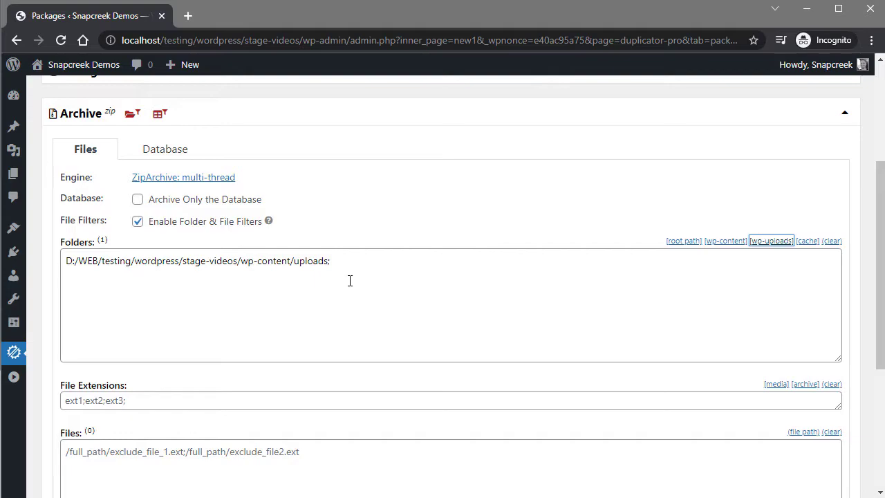
{"action": "left_click_drag", "start_coordinate": [332, 262], "coordinate": [60, 266]}
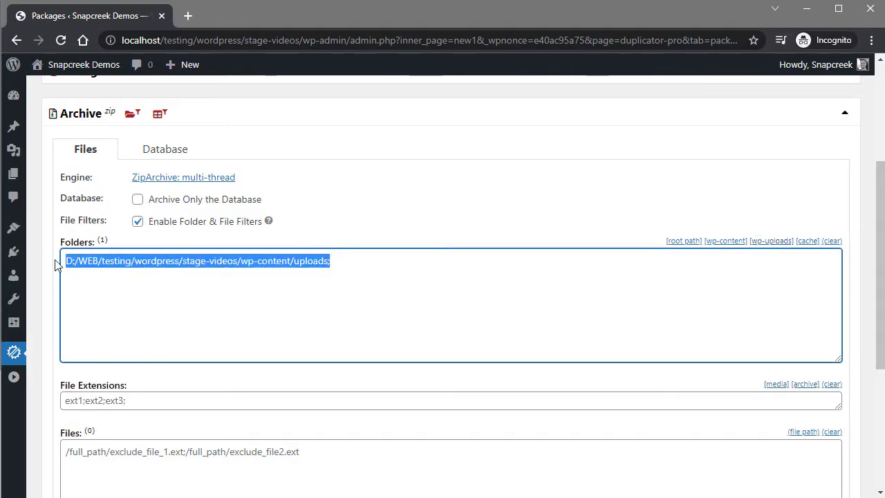
{"action": "left_click", "coordinate": [470, 295]}
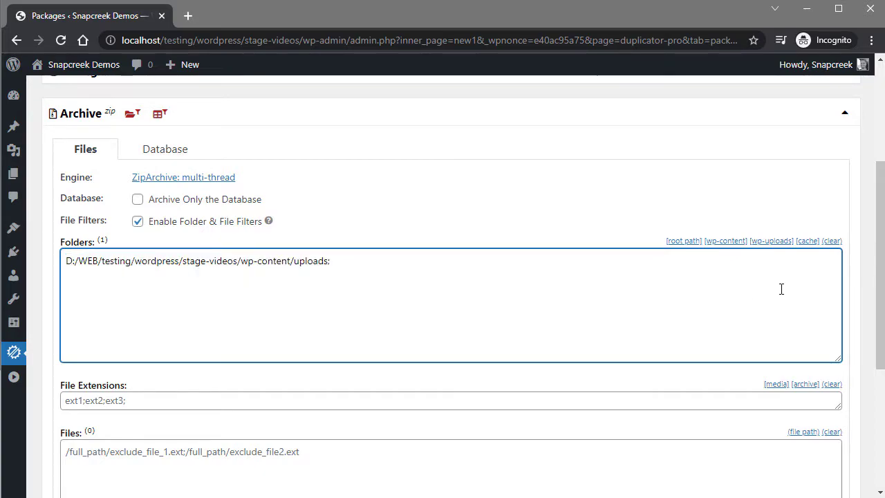
{"action": "left_click", "coordinate": [806, 241]}
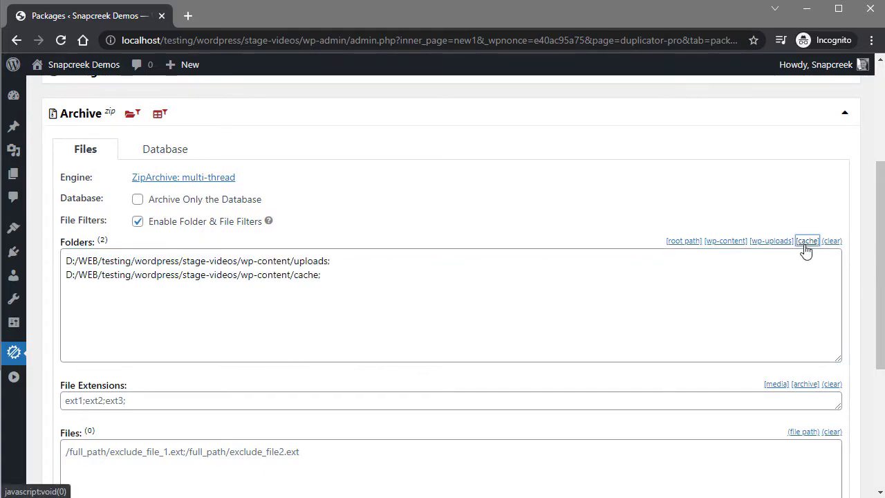
{"action": "left_click", "coordinate": [323, 276]}
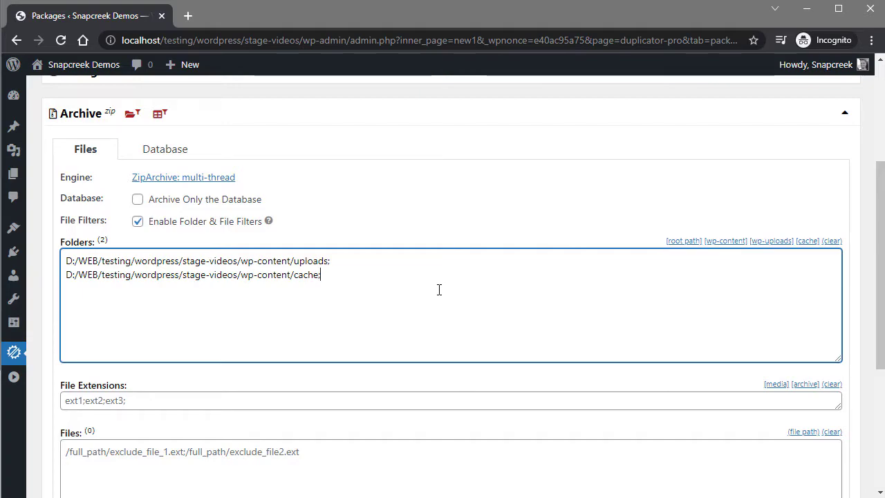
{"action": "left_click", "coordinate": [833, 241]}
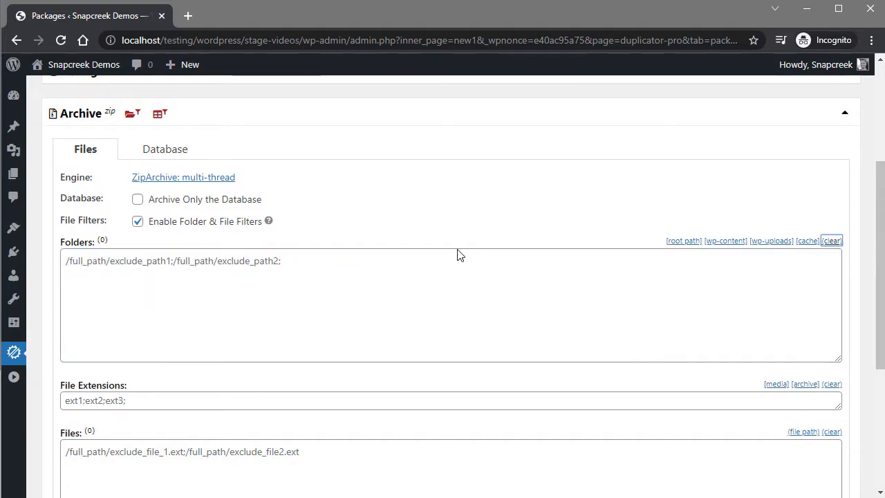
Step: Add the wp-uploads folder to the archive's folder filter, and turn the folder and file filters off and back on
{"action": "left_click", "coordinate": [769, 242]}
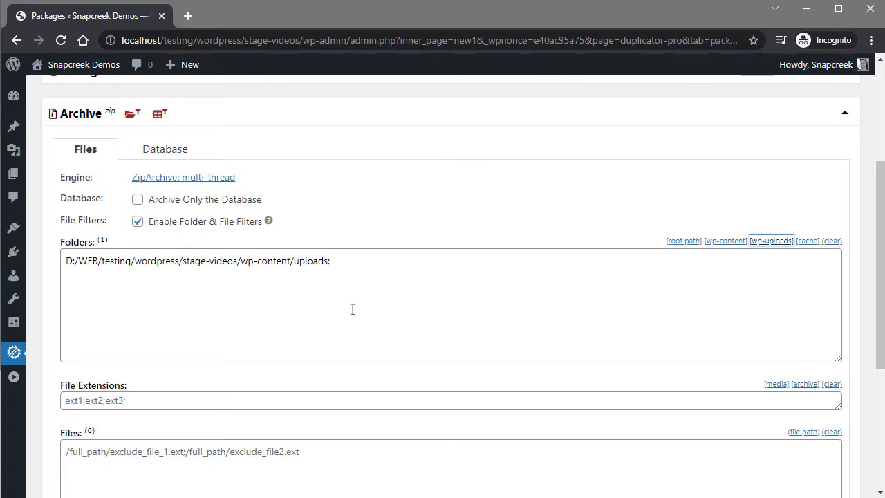
{"action": "left_click", "coordinate": [217, 224]}
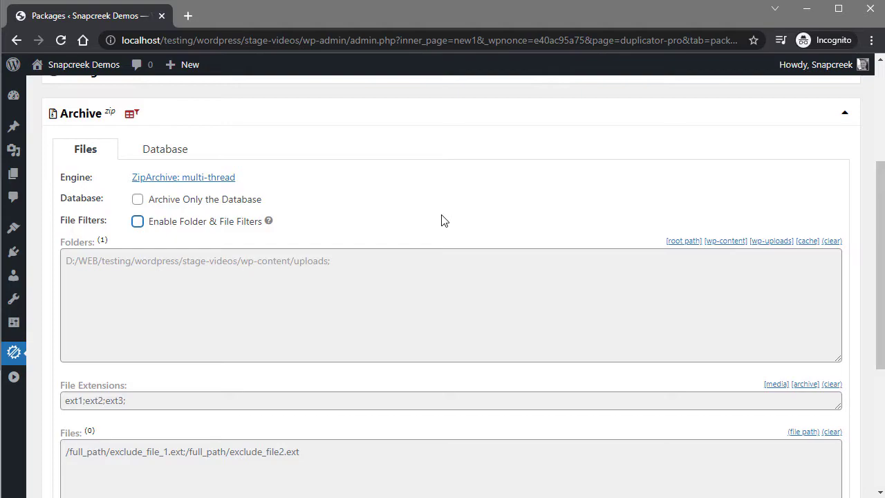
{"action": "left_click", "coordinate": [183, 222]}
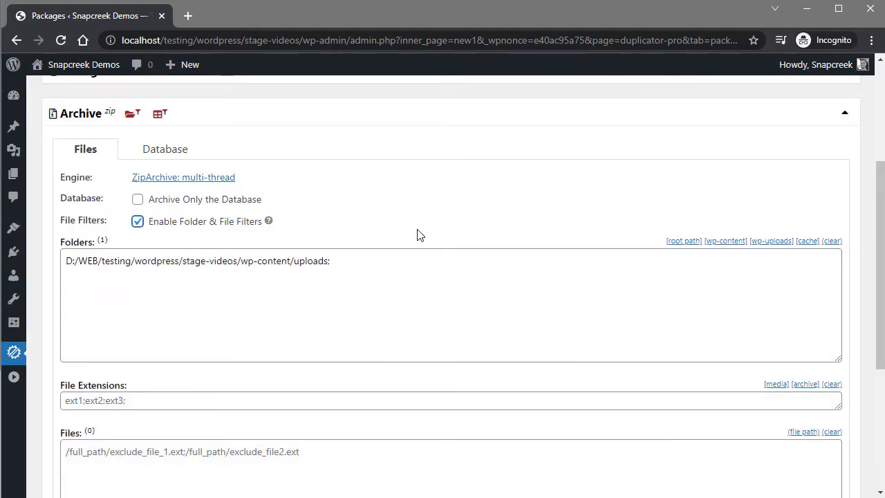
Step: Try the media preset in the file extensions filter, and clear the extensions
{"action": "scroll", "coordinate": [417, 235], "scroll_direction": "down", "scroll_amount": 2}
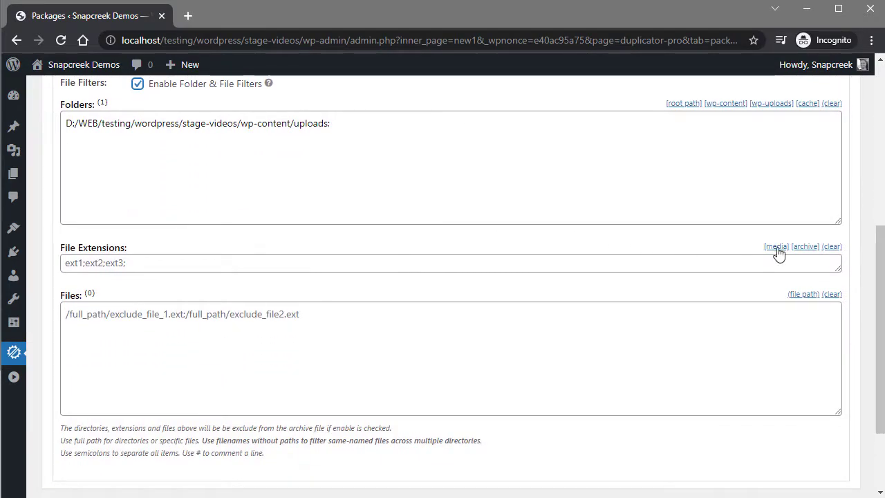
{"action": "left_click", "coordinate": [776, 247]}
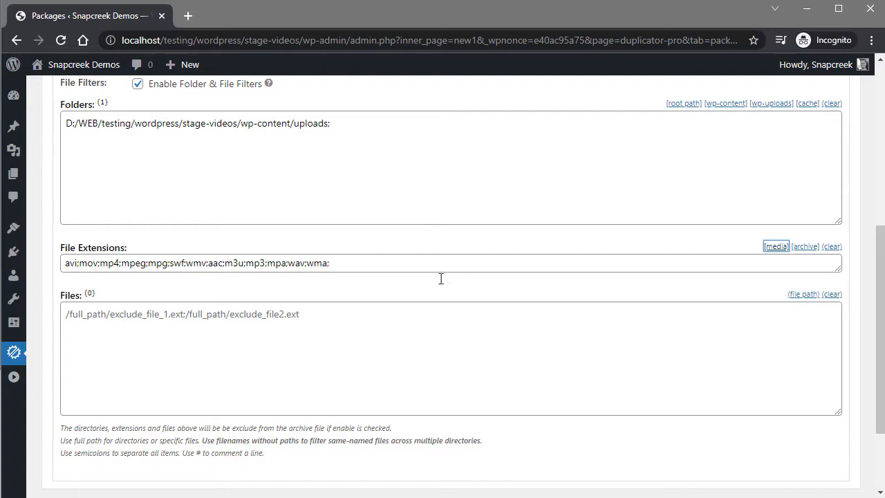
{"action": "left_click", "coordinate": [369, 264]}
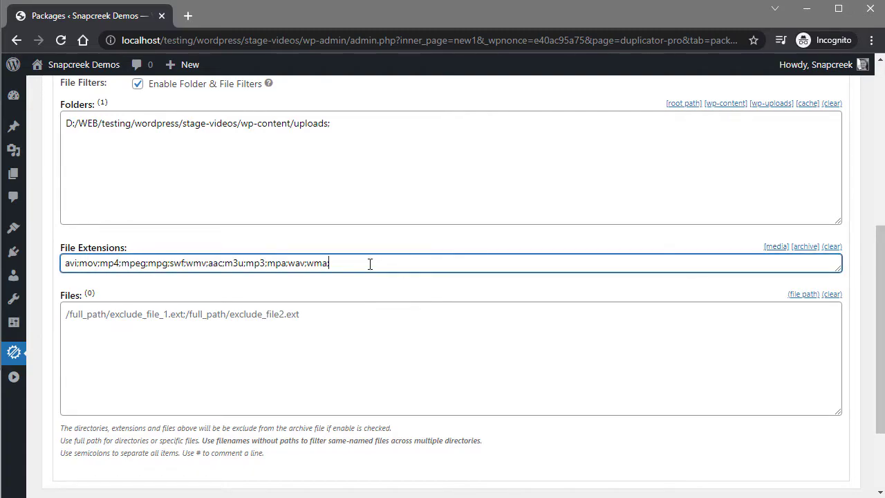
{"action": "left_click_drag", "start_coordinate": [330, 263], "coordinate": [55, 277]}
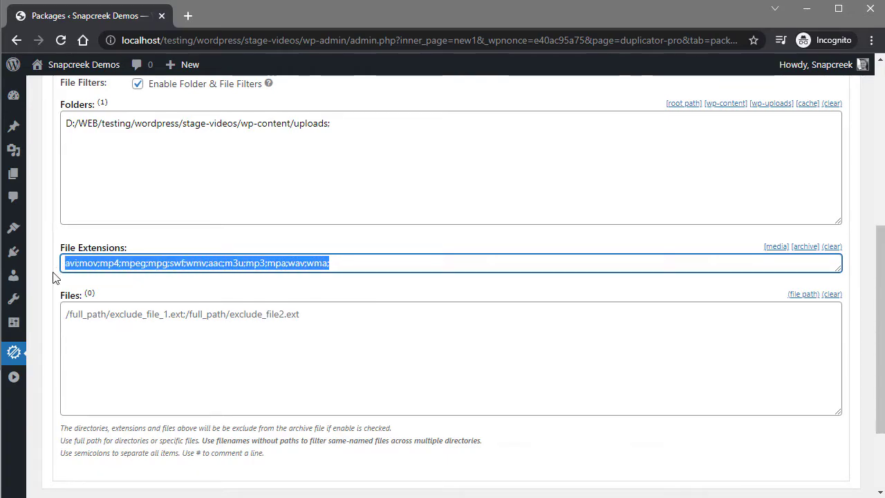
{"action": "left_click", "coordinate": [830, 247]}
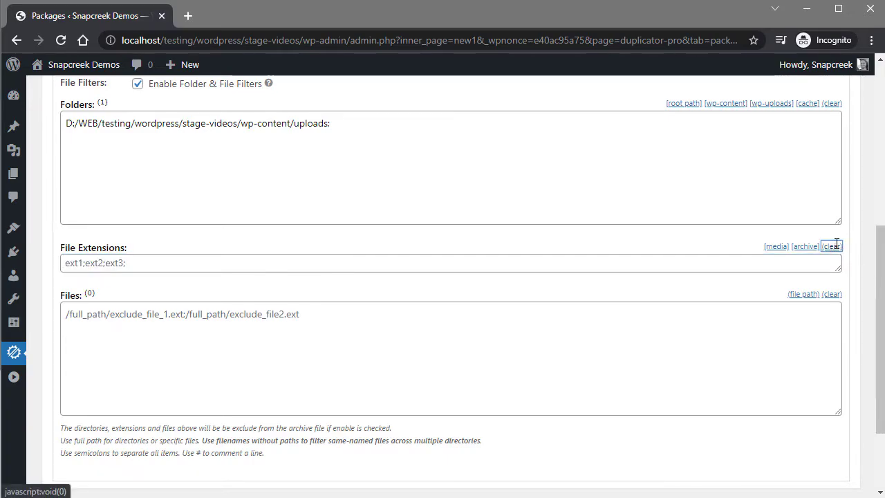
Step: Insert the sample file path D:/WEB/testing/wordpress/stage-videos/file.ext in the archive's excluded files
{"action": "left_click", "coordinate": [814, 295]}
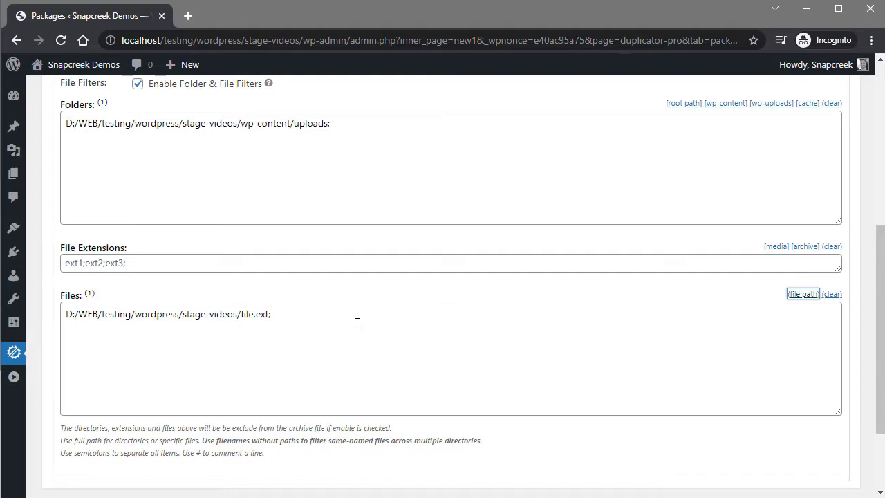
{"action": "scroll", "coordinate": [357, 323], "scroll_direction": "up", "scroll_amount": 2}
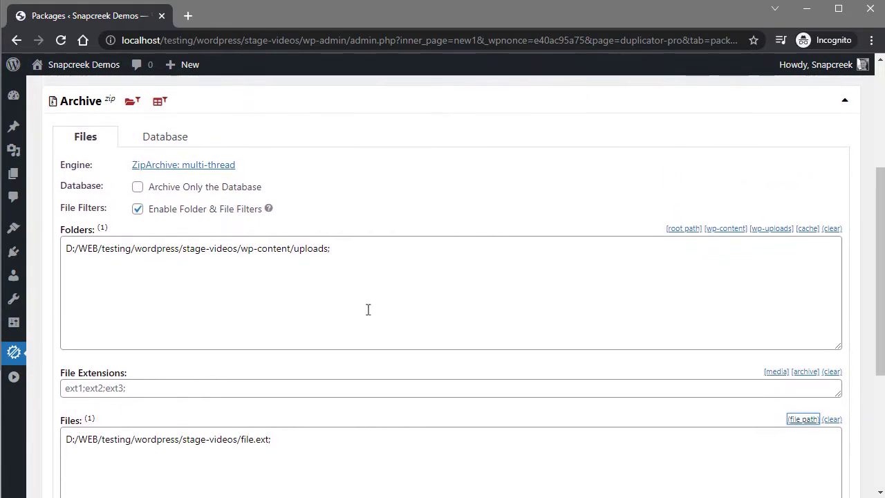
{"action": "scroll", "coordinate": [364, 315], "scroll_direction": "up", "scroll_amount": 1}
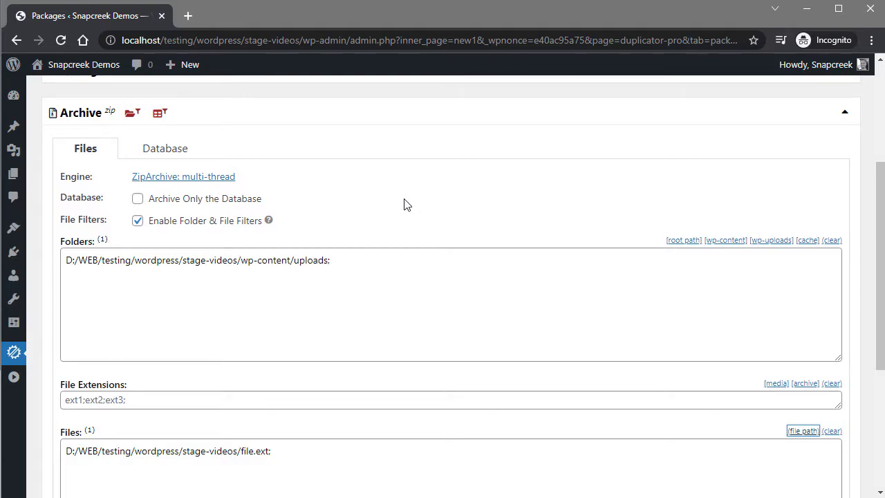
Step: Open the package settings from the database archive's SQL mode, try Mysqldump, reselect PHP Code, and return to the package setup
{"action": "left_click", "coordinate": [166, 149]}
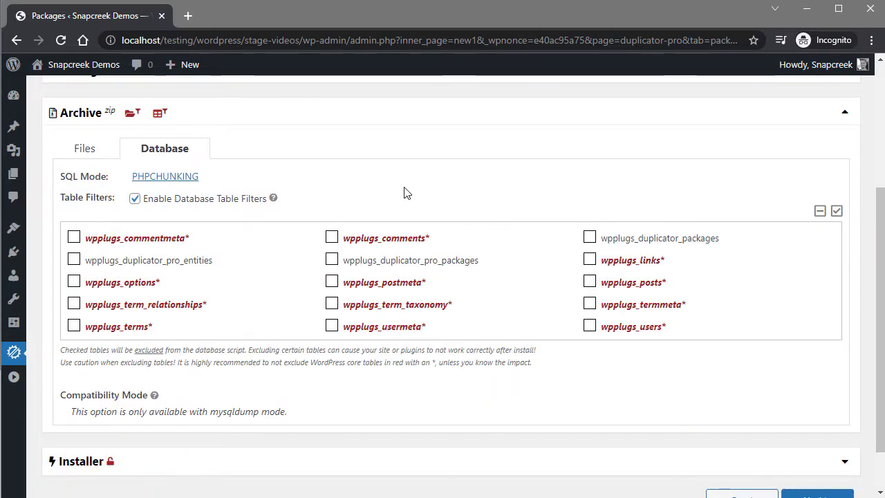
{"action": "left_click", "coordinate": [172, 178]}
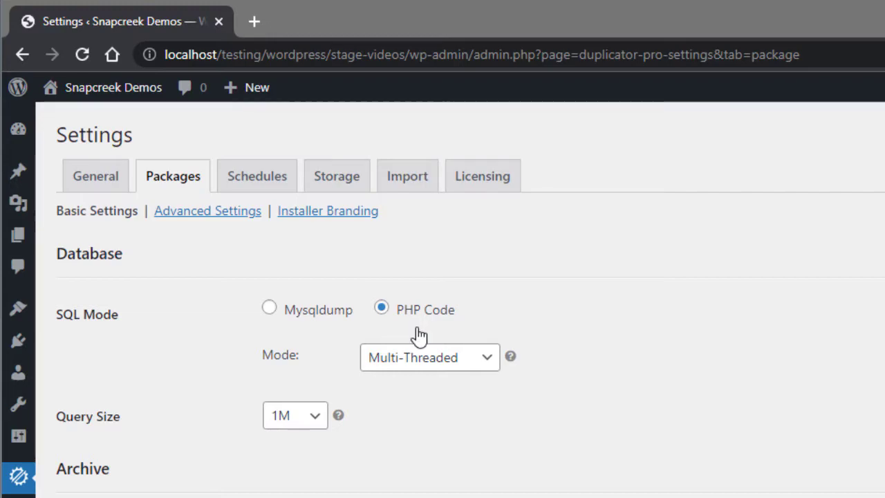
{"action": "left_click", "coordinate": [321, 310]}
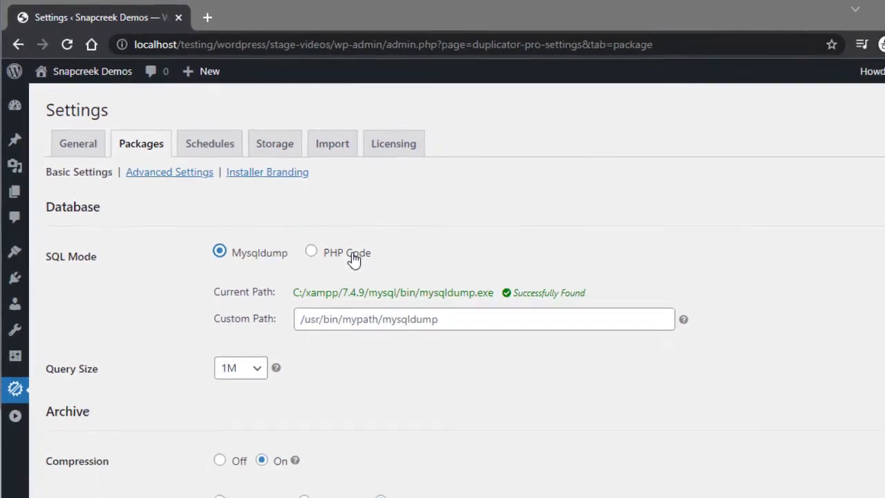
{"action": "left_click", "coordinate": [354, 255]}
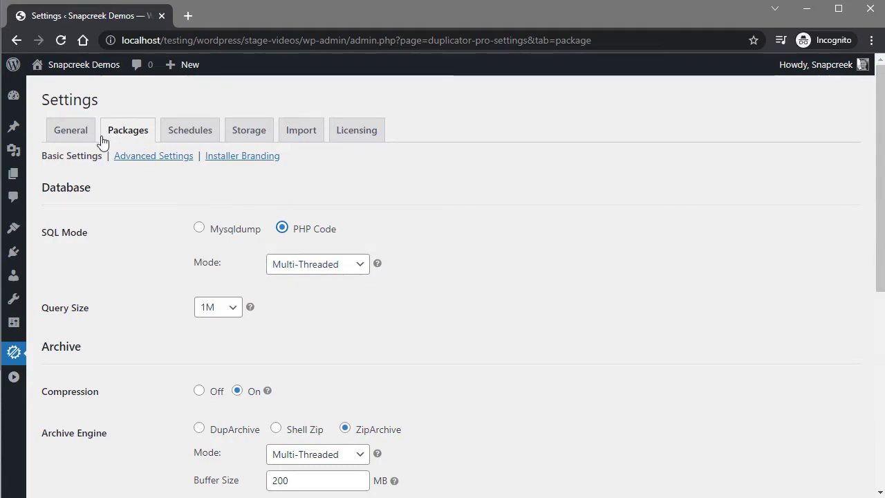
{"action": "left_click", "coordinate": [18, 45]}
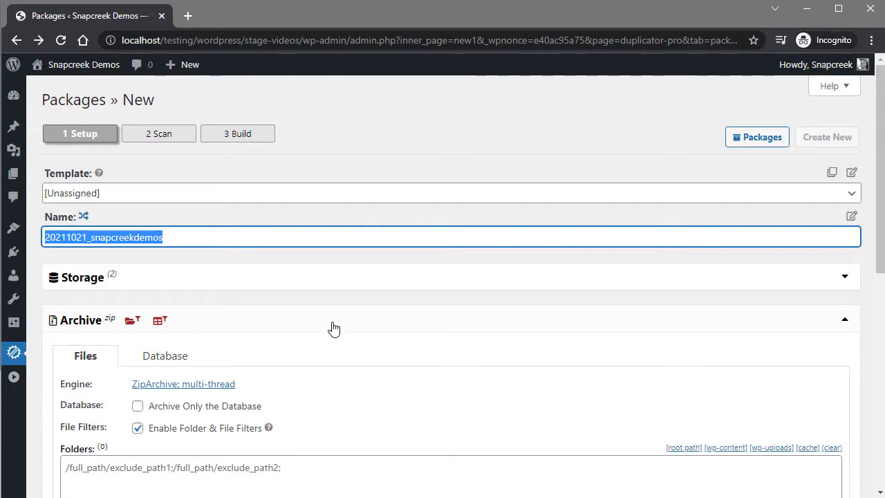
Step: Try excluding the wpplugs_commentmeta and wpplugs_duplicator_pro_entities tables from the database script, and clear all table exclusions
{"action": "left_click", "coordinate": [172, 357]}
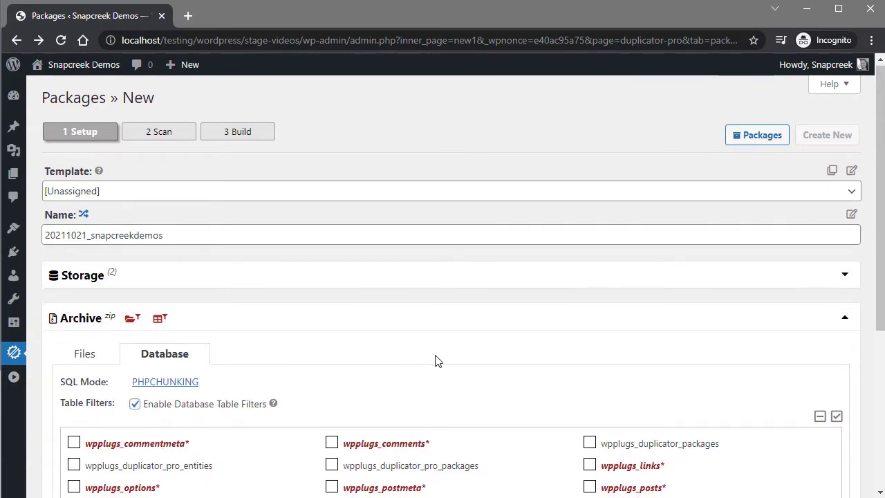
{"action": "scroll", "coordinate": [436, 359], "scroll_direction": "down", "scroll_amount": 1}
{"action": "scroll", "coordinate": [436, 359], "scroll_direction": "down", "scroll_amount": 1}
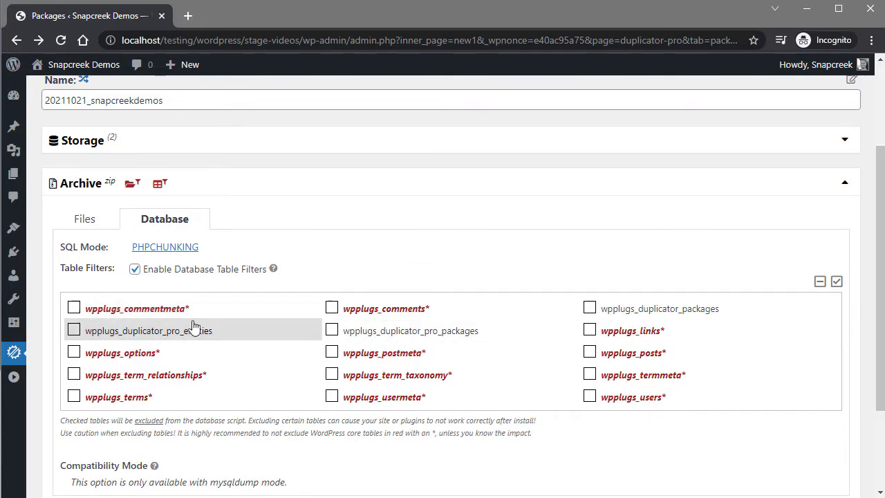
{"action": "left_click", "coordinate": [74, 308]}
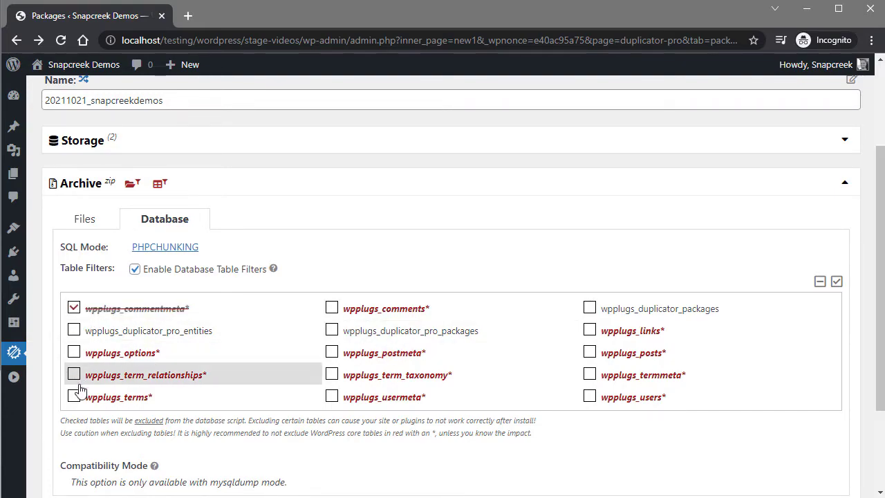
{"action": "left_click", "coordinate": [74, 330]}
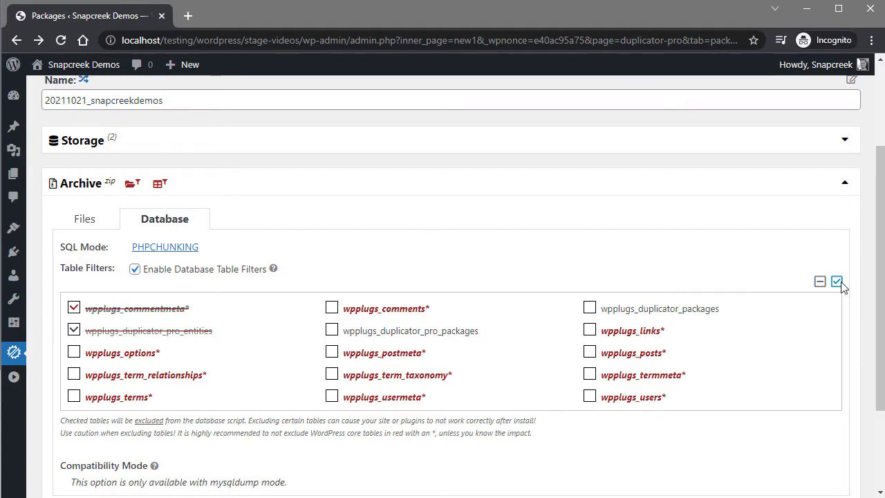
{"action": "left_click", "coordinate": [819, 281]}
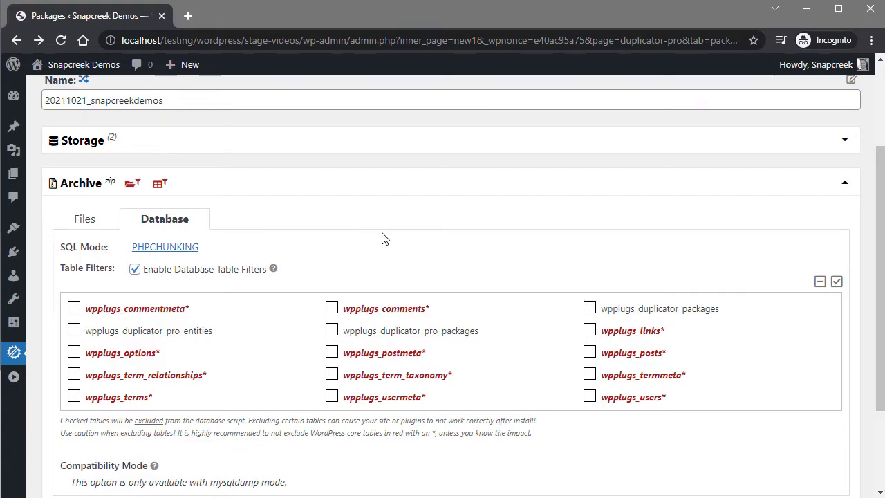
Step: Change the database SQL mode to Mysqldump in the package settings and save them
{"action": "scroll", "coordinate": [385, 238], "scroll_direction": "down", "scroll_amount": 1}
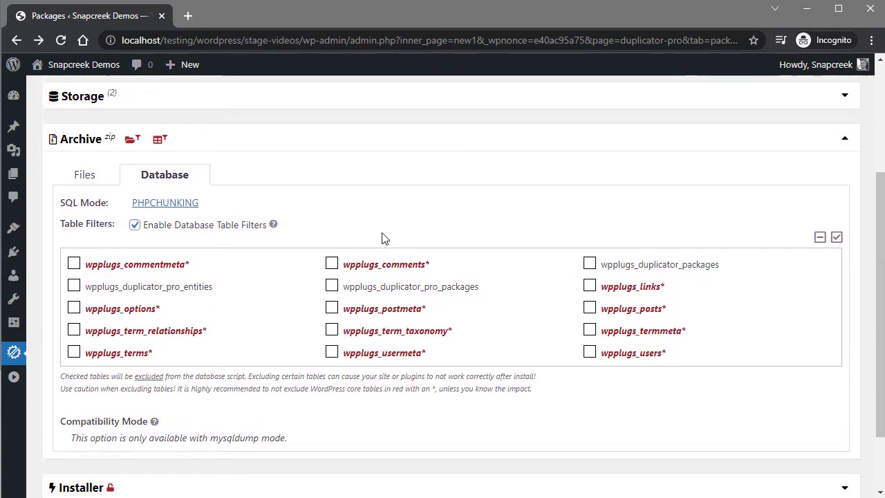
{"action": "scroll", "coordinate": [385, 239], "scroll_direction": "up", "scroll_amount": 1}
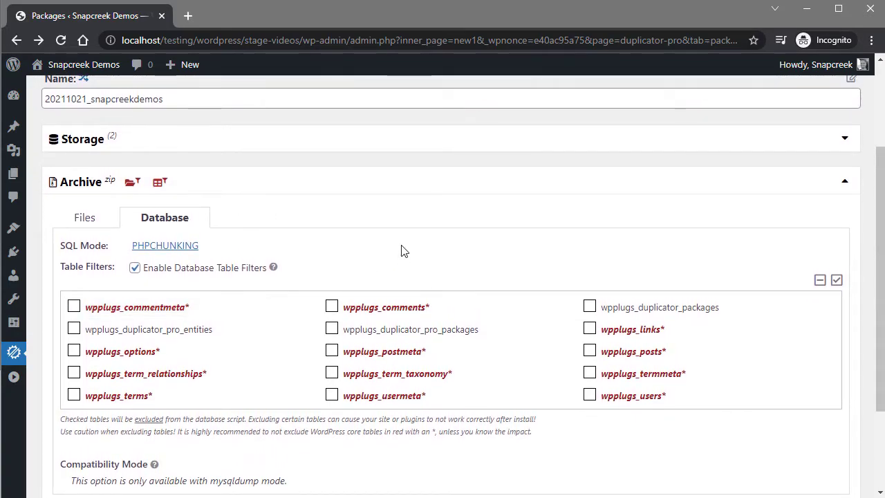
{"action": "left_click", "coordinate": [185, 253]}
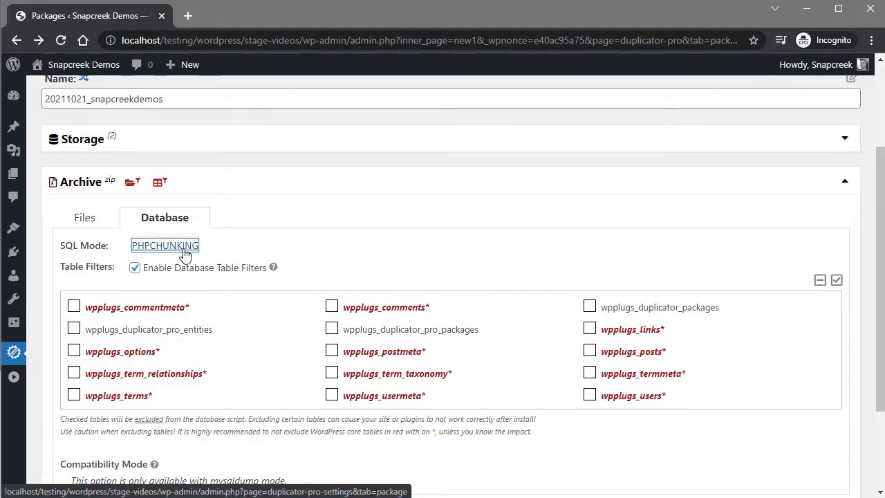
{"action": "left_click", "coordinate": [246, 230]}
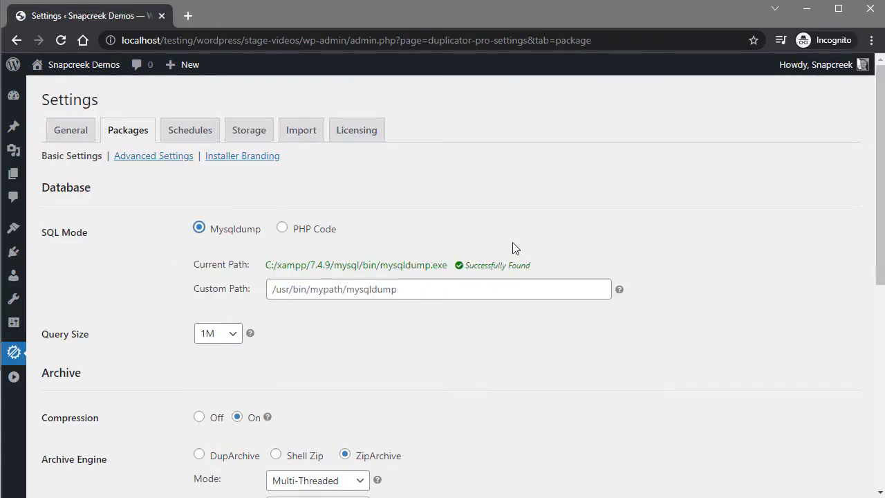
{"action": "scroll", "coordinate": [512, 242], "scroll_direction": "down", "scroll_amount": 5}
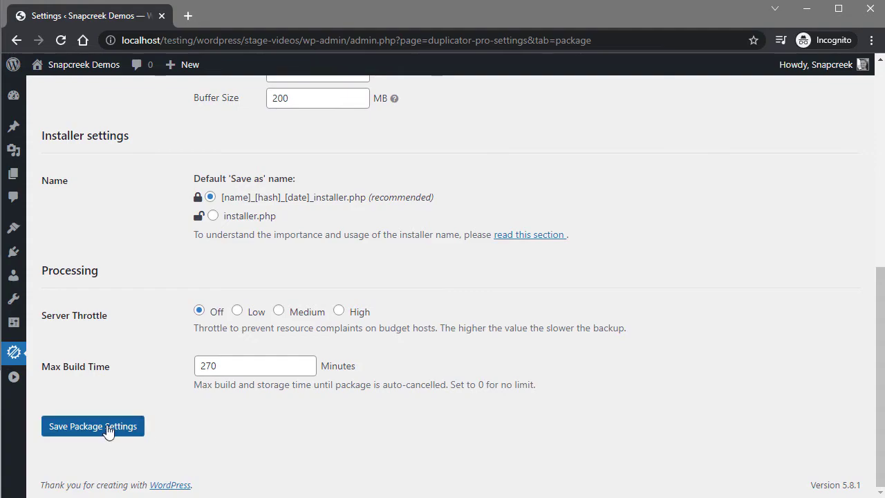
{"action": "left_click", "coordinate": [107, 426]}
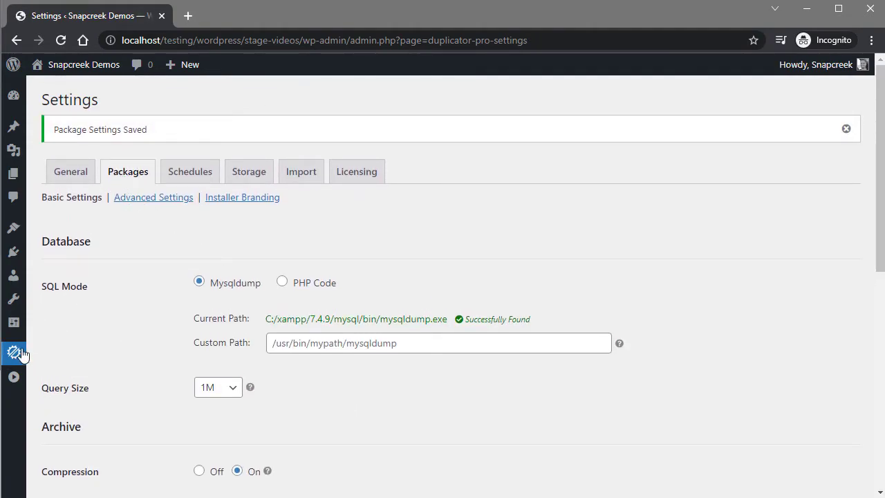
Step: Start a new package and show the archive's database options down to Compatibility Mode
{"action": "left_click", "coordinate": [42, 361]}
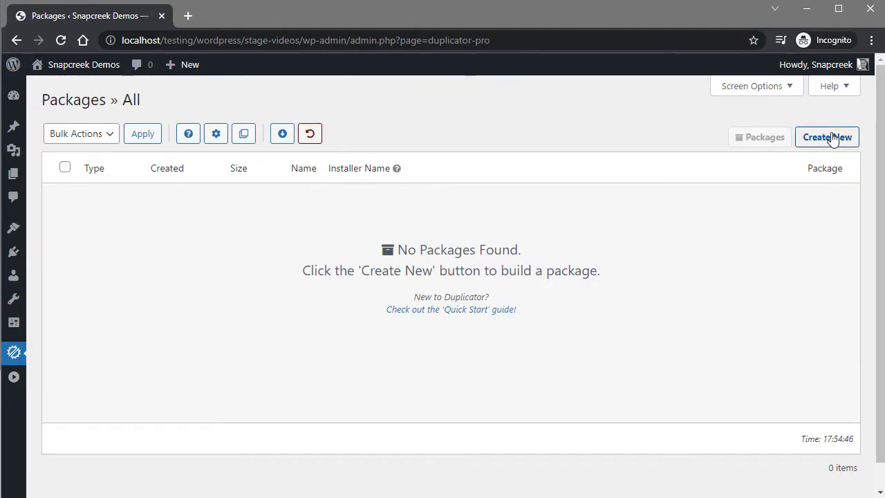
{"action": "left_click", "coordinate": [826, 137]}
{"action": "scroll", "coordinate": [520, 309], "scroll_direction": "down", "scroll_amount": 3}
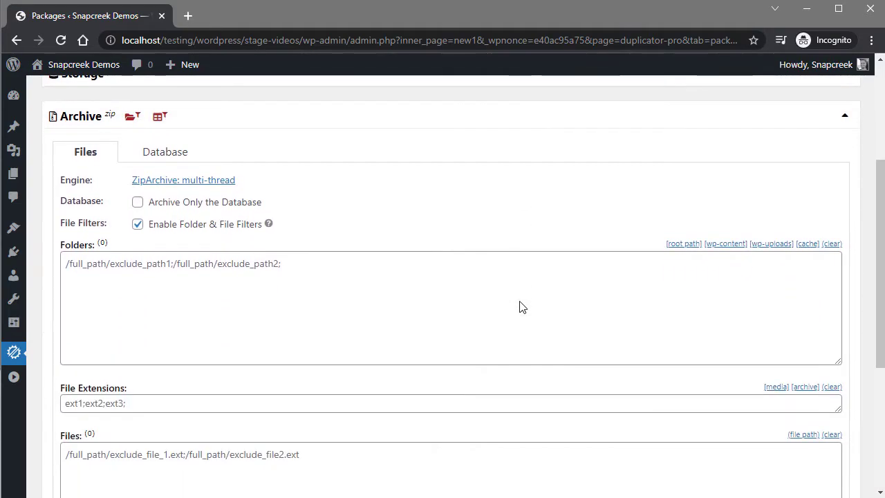
{"action": "scroll", "coordinate": [521, 307], "scroll_direction": "down", "scroll_amount": 4}
{"action": "scroll", "coordinate": [483, 263], "scroll_direction": "up", "scroll_amount": 3}
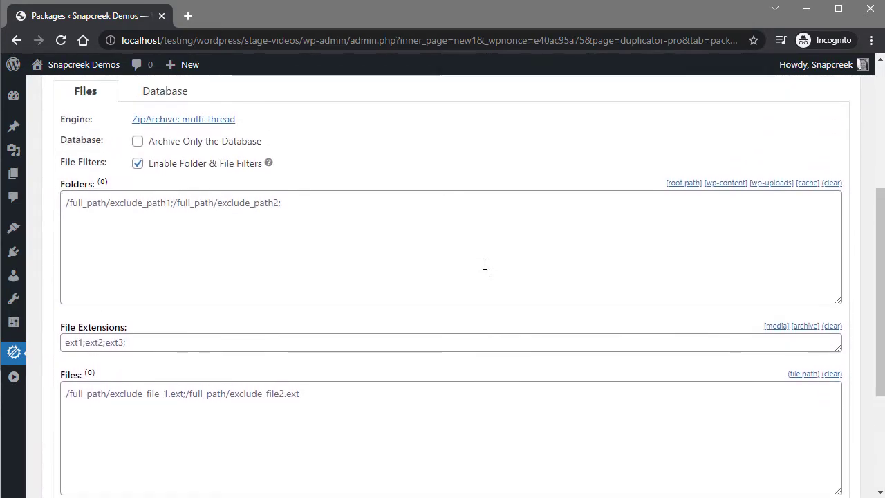
{"action": "scroll", "coordinate": [485, 263], "scroll_direction": "up", "scroll_amount": 2}
{"action": "left_click", "coordinate": [162, 235]}
{"action": "scroll", "coordinate": [435, 280], "scroll_direction": "down", "scroll_amount": 1}
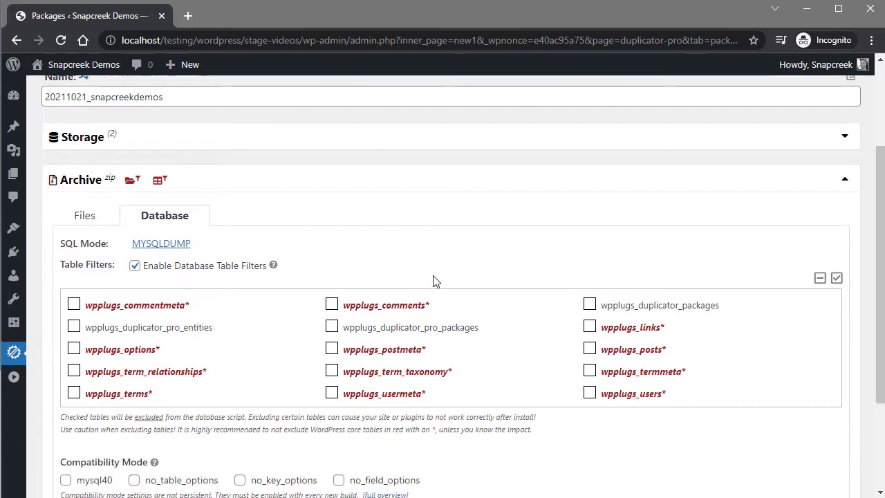
{"action": "scroll", "coordinate": [436, 280], "scroll_direction": "down", "scroll_amount": 2}
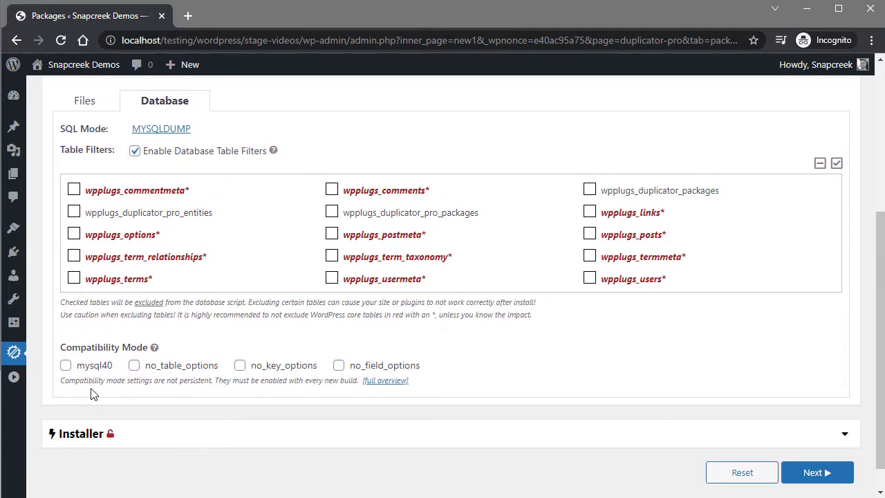
Step: Consult the full overview of Compatibility Mode, return to the package setup, and collapse the Archive section
{"action": "left_click", "coordinate": [386, 380]}
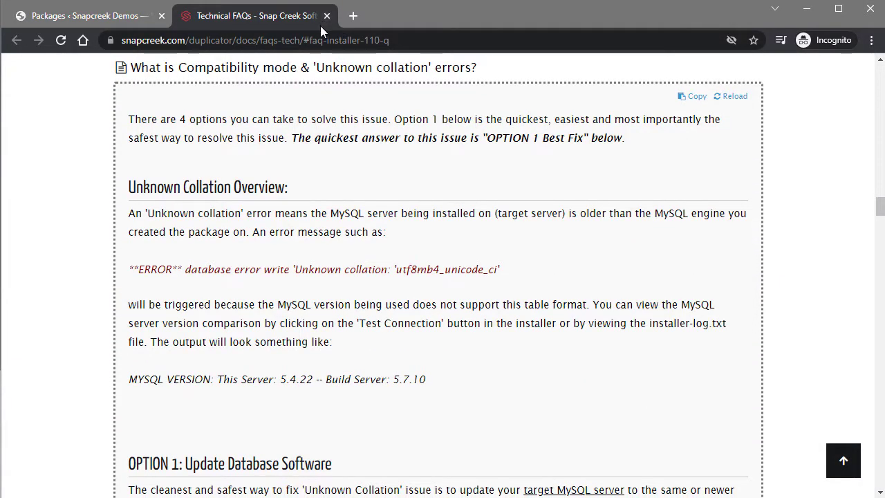
{"action": "left_click", "coordinate": [326, 16]}
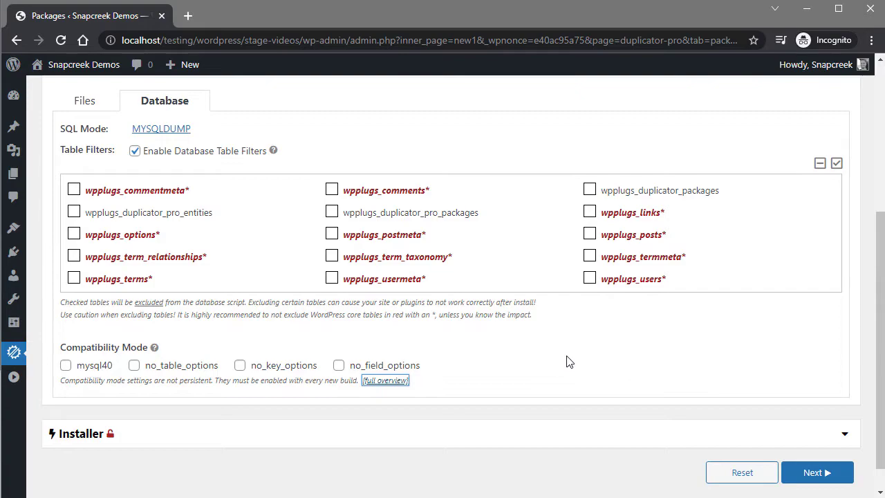
{"action": "mouse_move", "coordinate": [156, 341]}
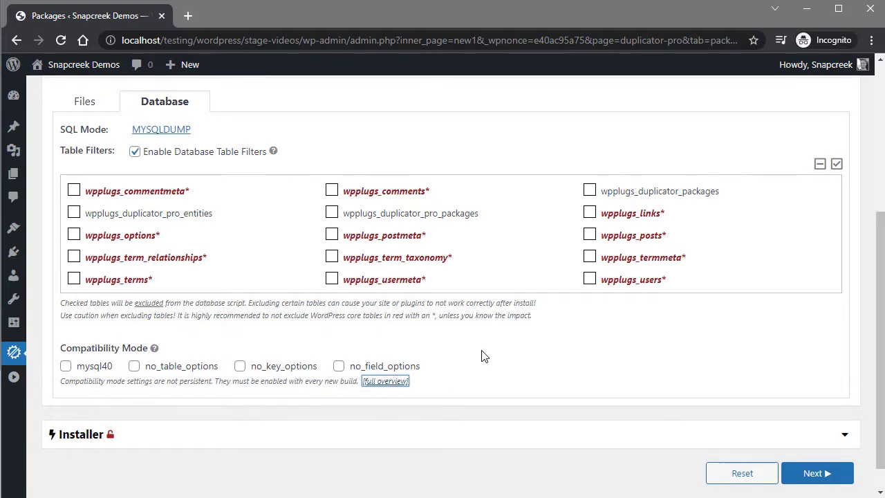
{"action": "scroll", "coordinate": [483, 356], "scroll_direction": "up", "scroll_amount": 1}
{"action": "left_click", "coordinate": [103, 176]}
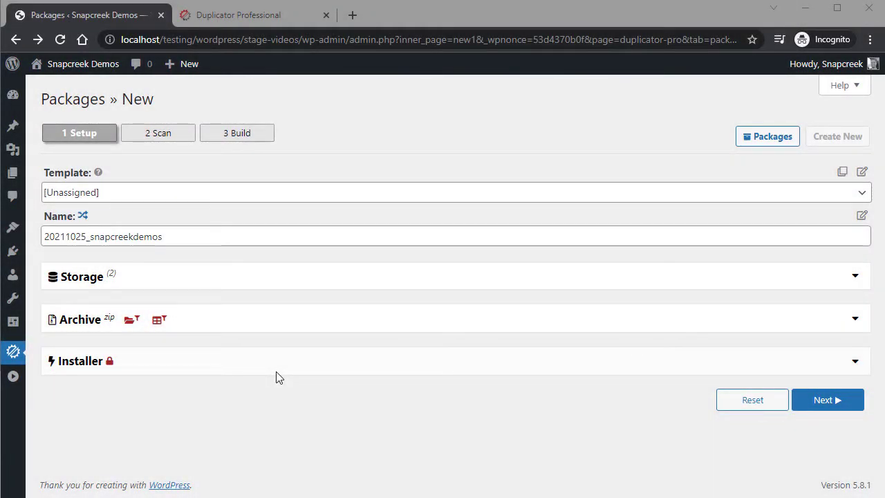
Step: Expand the Installer section and review its branding, security, and MySQL server prefill options
{"action": "left_click", "coordinate": [284, 373]}
{"action": "scroll", "coordinate": [358, 372], "scroll_direction": "down", "scroll_amount": 2}
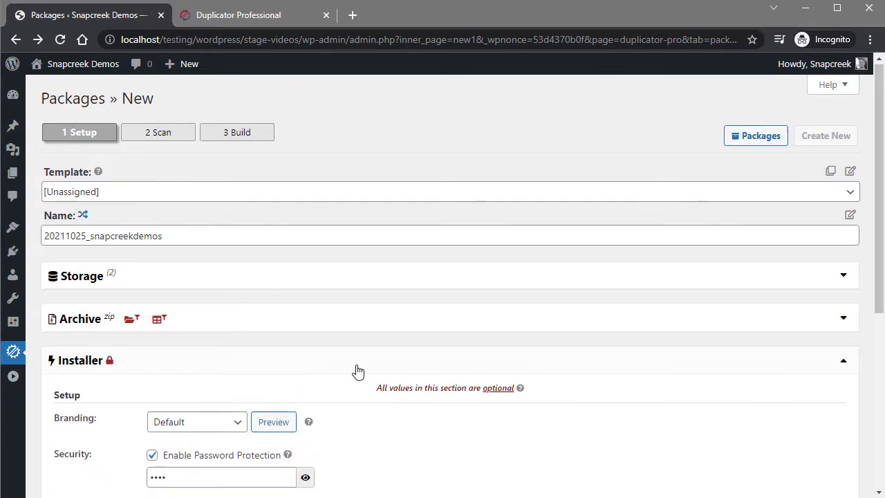
{"action": "scroll", "coordinate": [358, 372], "scroll_direction": "down", "scroll_amount": 2}
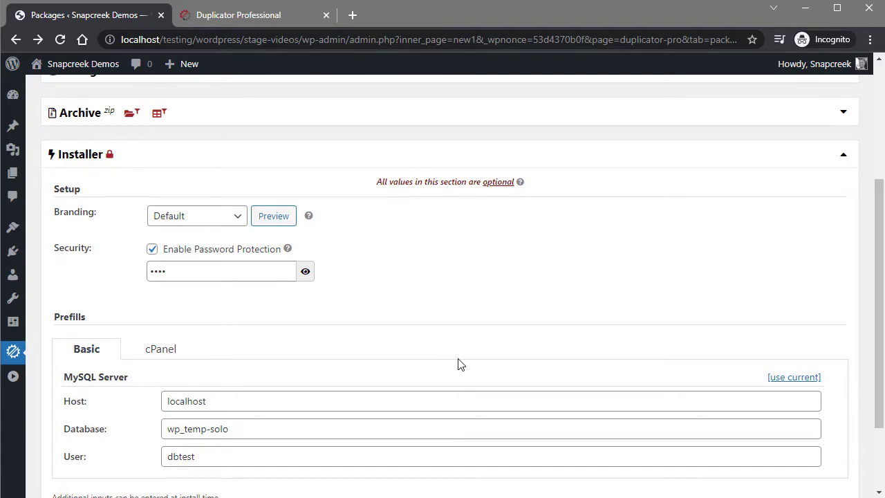
{"action": "scroll", "coordinate": [460, 364], "scroll_direction": "down", "scroll_amount": 1}
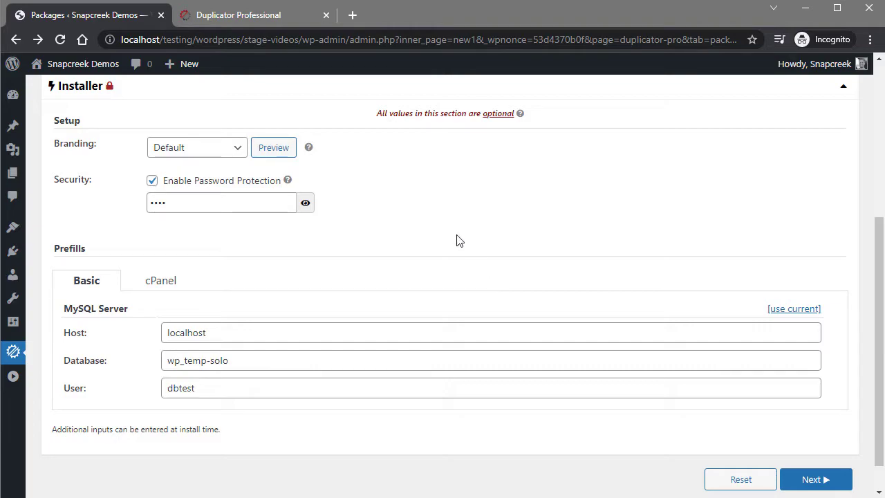
{"action": "scroll", "coordinate": [456, 239], "scroll_direction": "up", "scroll_amount": 1}
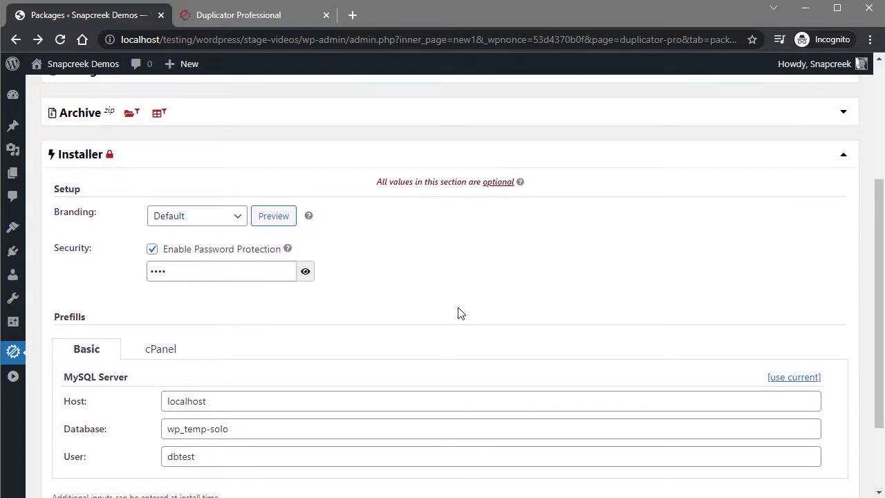
Step: Preview the Default installer branding and return to the package setup
{"action": "left_click", "coordinate": [273, 216]}
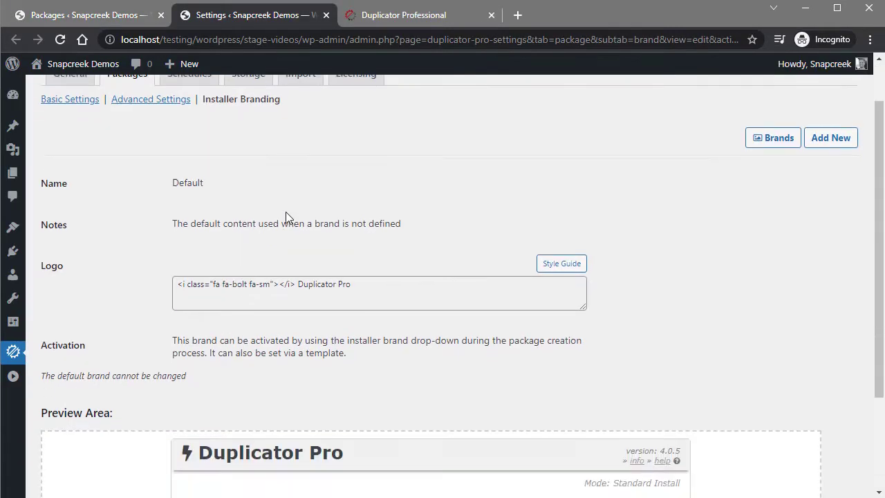
{"action": "scroll", "coordinate": [289, 217], "scroll_direction": "down", "scroll_amount": 3}
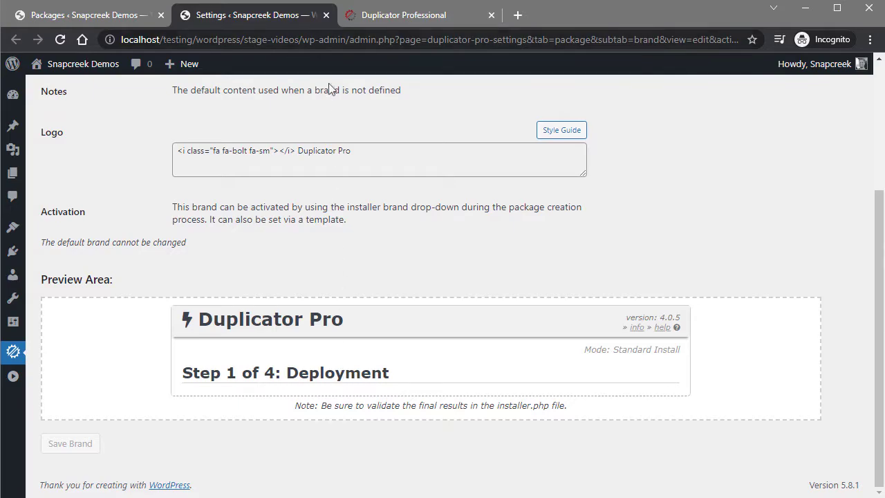
{"action": "left_click", "coordinate": [325, 15]}
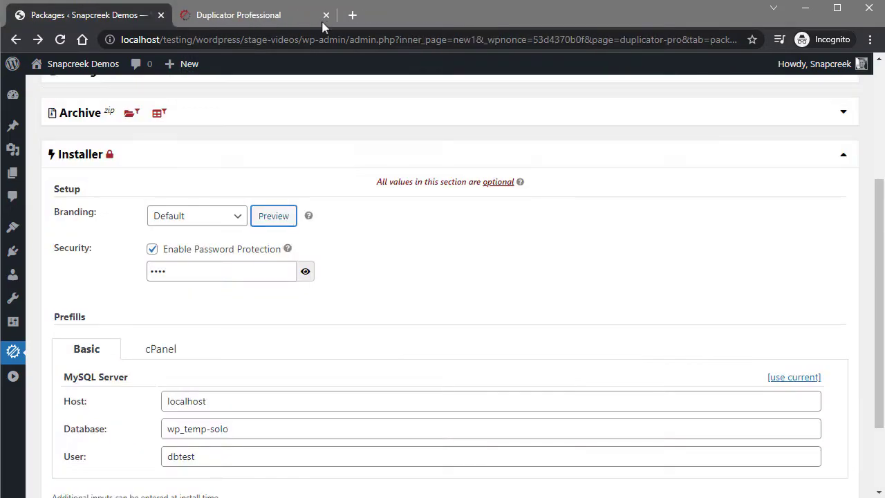
Step: Set the installer branding to Custom Text Logo, preview the brand, and return to the package setup
{"action": "left_click", "coordinate": [235, 216]}
{"action": "left_click", "coordinate": [219, 260]}
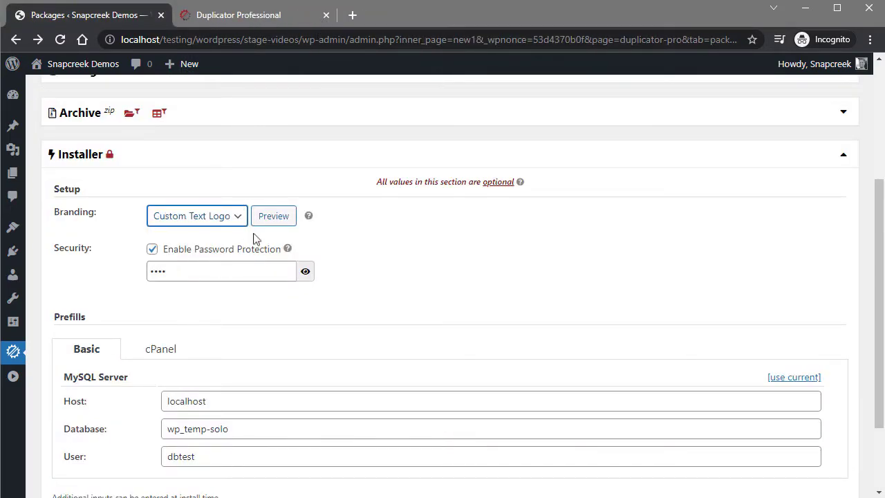
{"action": "left_click", "coordinate": [273, 216]}
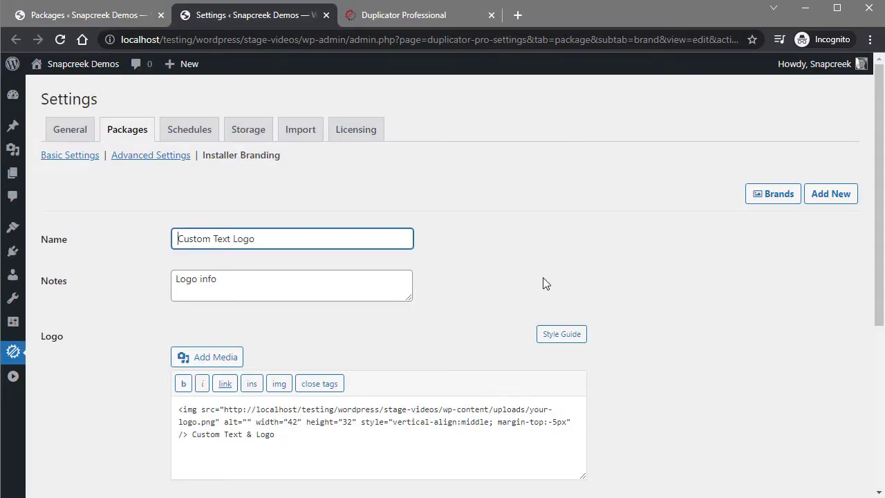
{"action": "scroll", "coordinate": [544, 280], "scroll_direction": "down", "scroll_amount": 3}
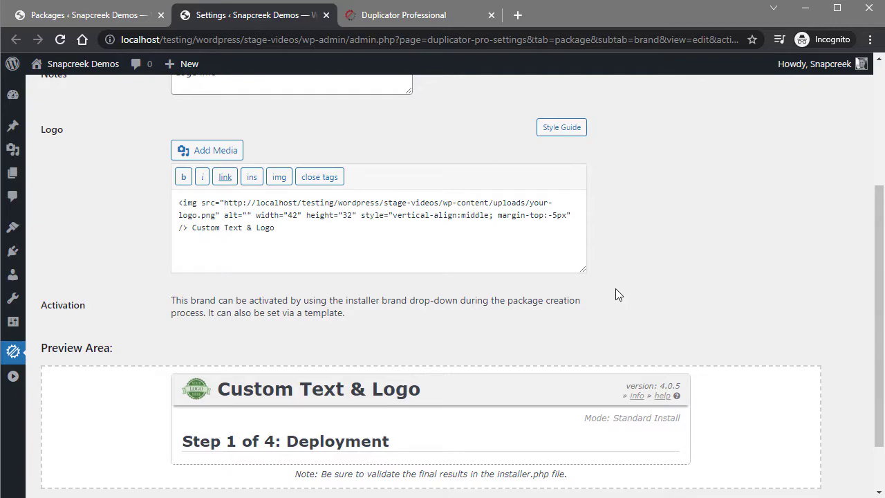
{"action": "scroll", "coordinate": [615, 288], "scroll_direction": "up", "scroll_amount": 3}
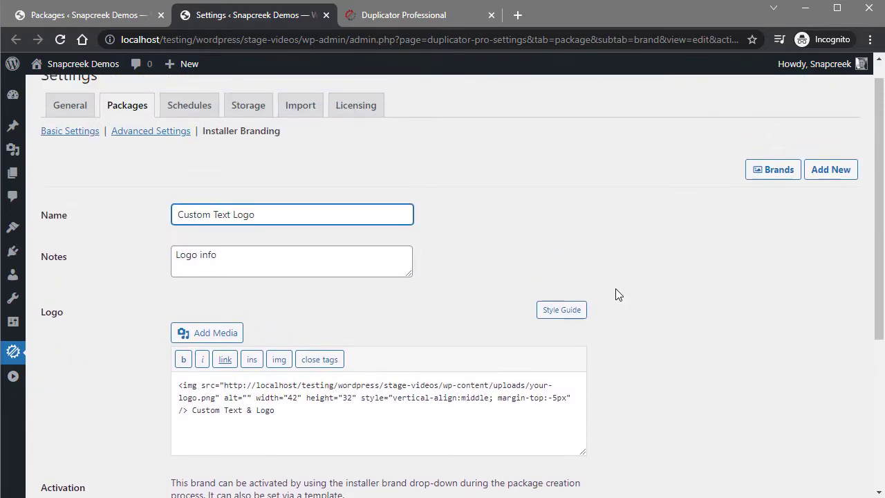
{"action": "left_click", "coordinate": [330, 19]}
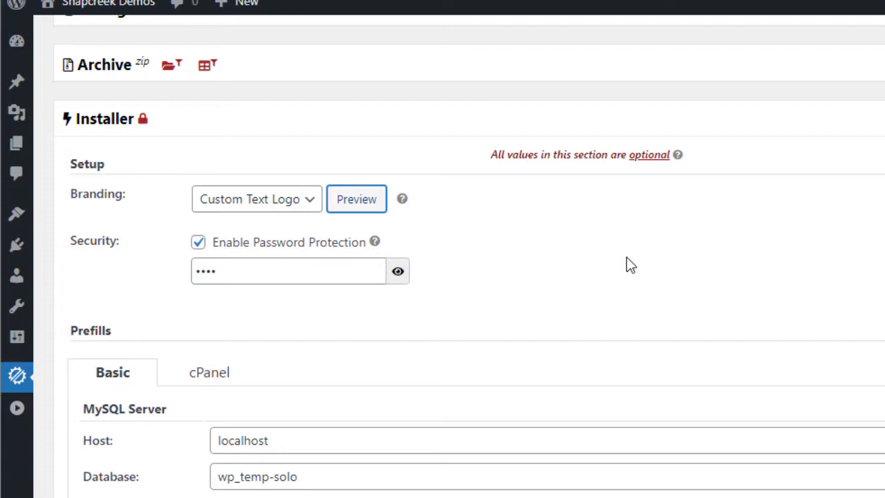
Step: Disable the installer's password protection, and collapse and reopen the Installer section
{"action": "left_click", "coordinate": [198, 243]}
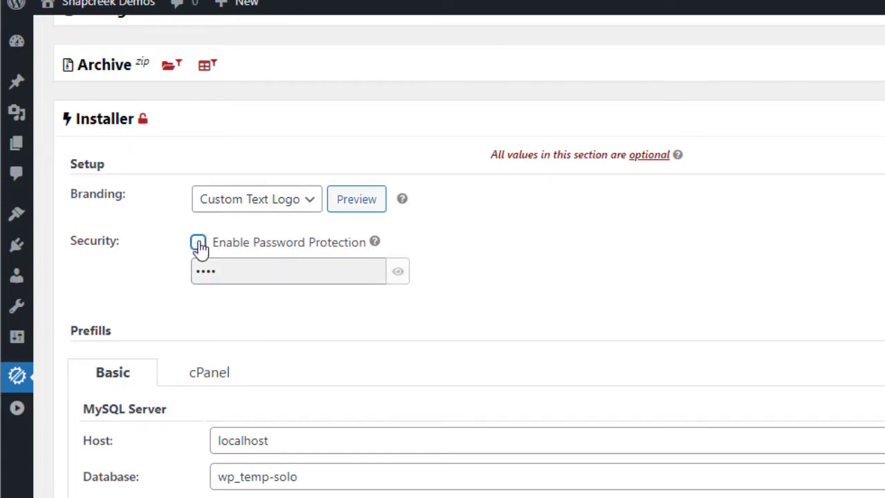
{"action": "left_click", "coordinate": [200, 132]}
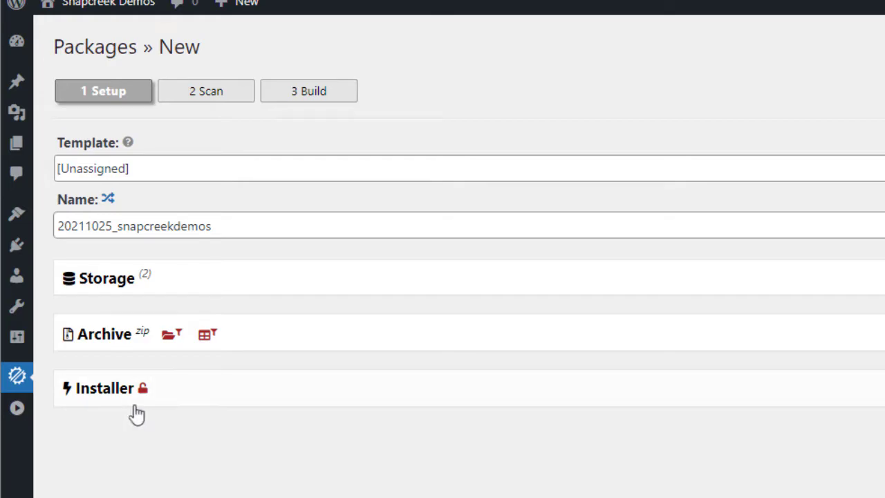
{"action": "left_click", "coordinate": [174, 394]}
{"action": "scroll", "coordinate": [458, 373], "scroll_direction": "down", "scroll_amount": 1}
{"action": "scroll", "coordinate": [483, 366], "scroll_direction": "down", "scroll_amount": 2}
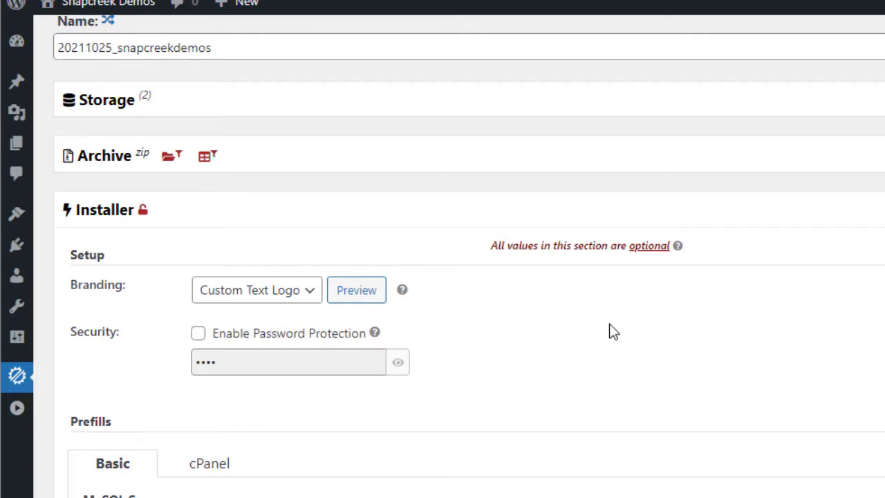
Step: Try enabling the installer's password protection, reveal and hide the password, and disable the protection again
{"action": "left_click", "coordinate": [251, 331]}
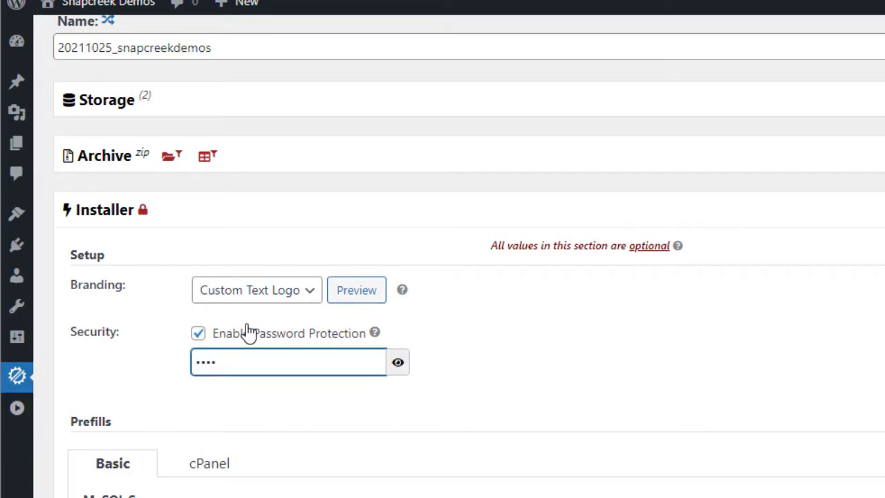
{"action": "left_click", "coordinate": [398, 371]}
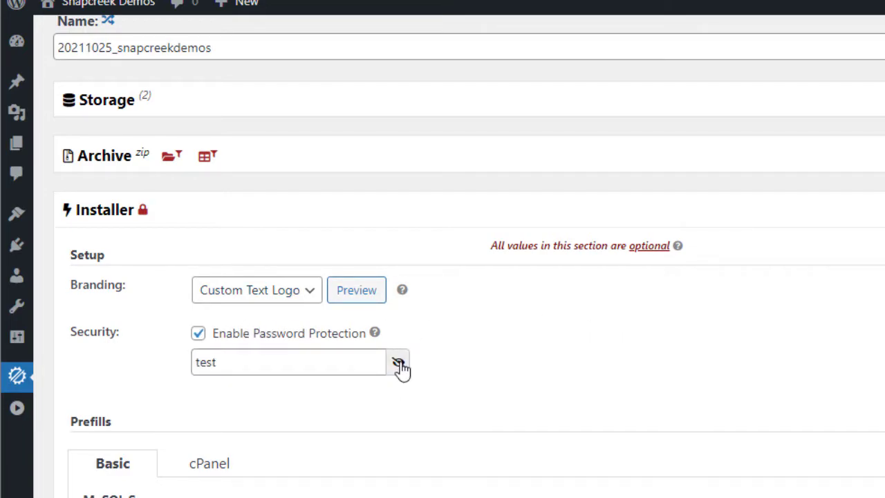
{"action": "left_click", "coordinate": [399, 365]}
{"action": "left_click", "coordinate": [220, 338]}
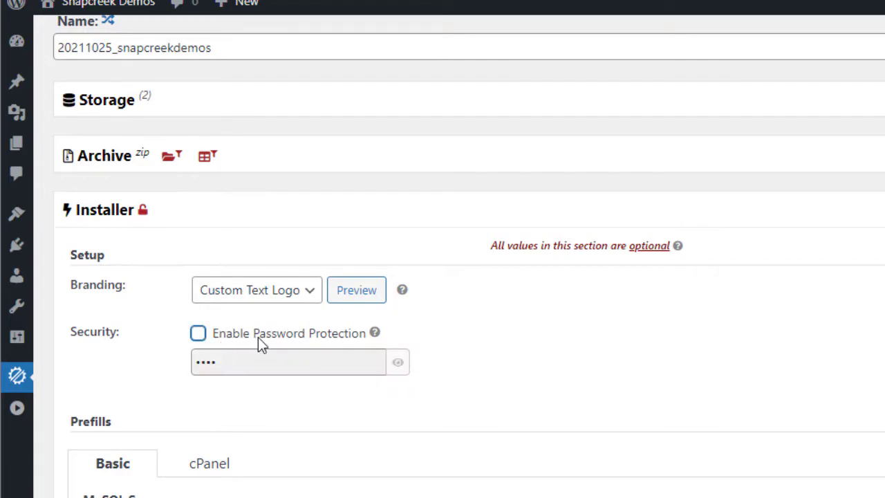
{"action": "scroll", "coordinate": [258, 338], "scroll_direction": "down", "scroll_amount": 2}
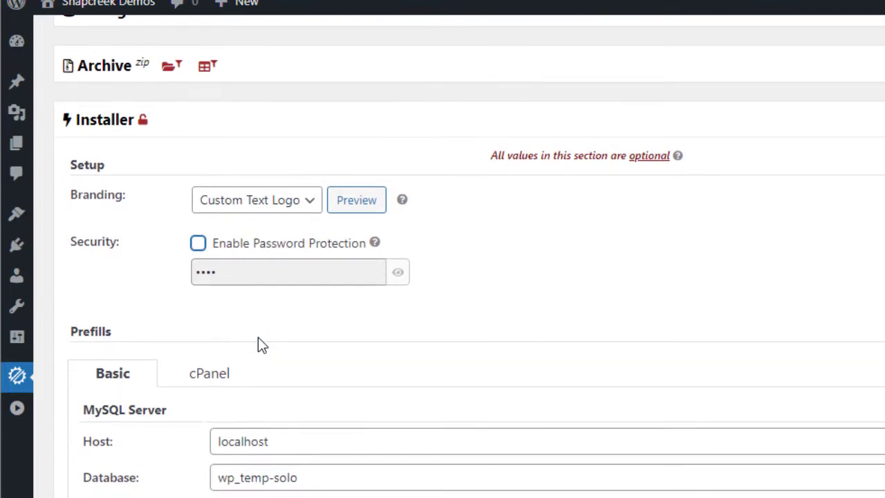
{"action": "scroll", "coordinate": [258, 344], "scroll_direction": "down", "scroll_amount": 2}
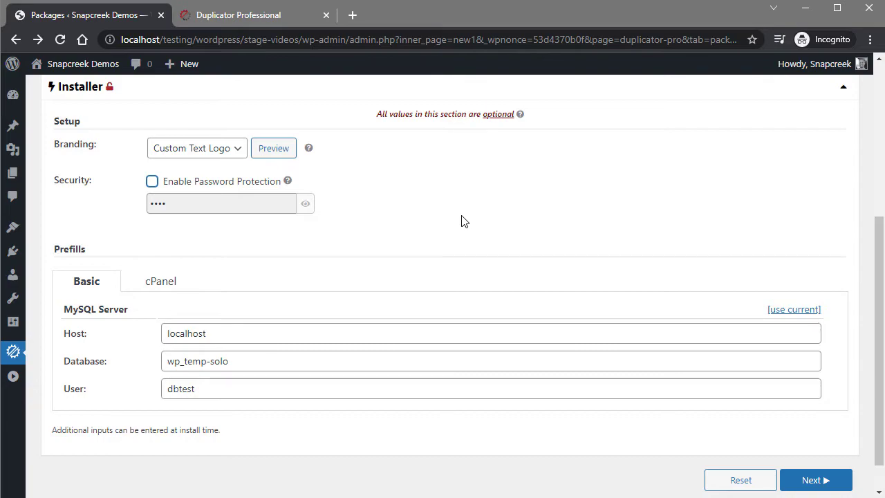
Step: Check the prefilled database host, name and user in the open installer, and return to the package setup
{"action": "left_click", "coordinate": [257, 21]}
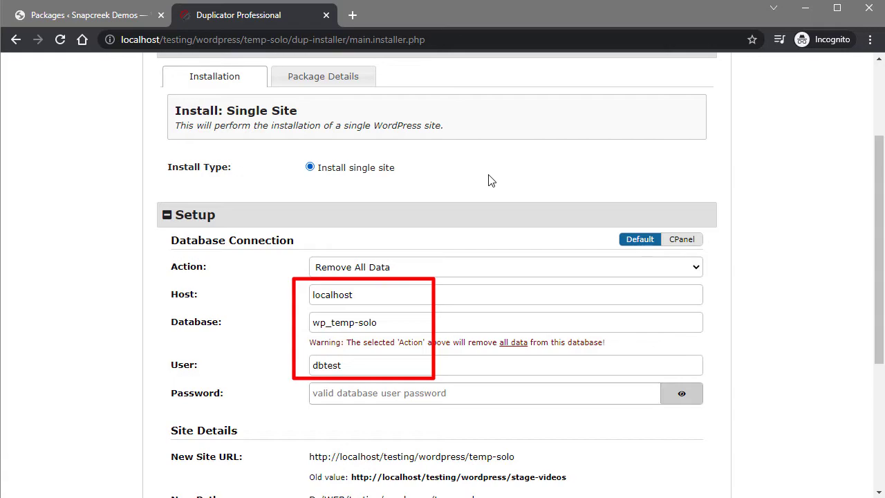
{"action": "double_click", "coordinate": [333, 293]}
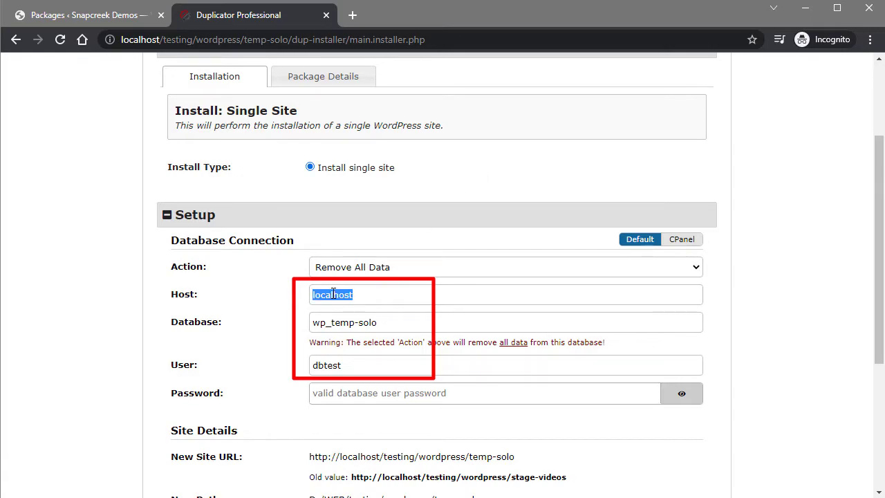
{"action": "left_click", "coordinate": [86, 19]}
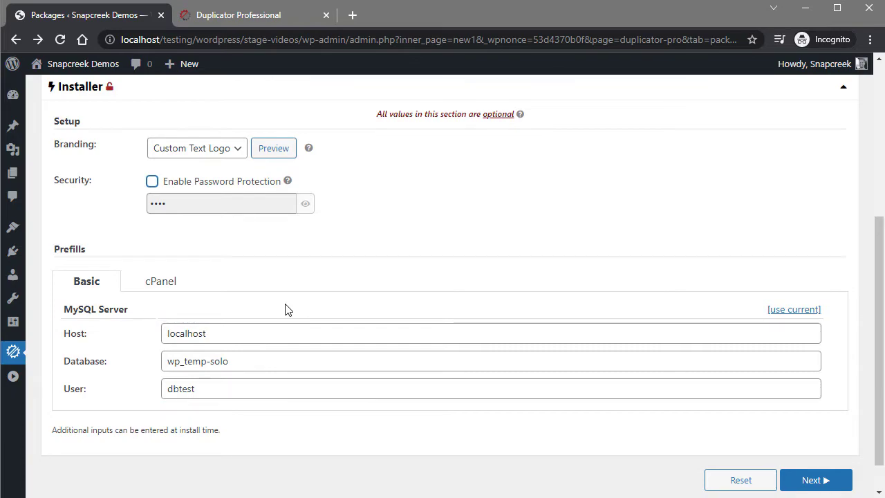
Step: Review the cPanel Login and MySQL Server fields in the cPanel prefills, and return to the Basic prefills
{"action": "left_click", "coordinate": [171, 289]}
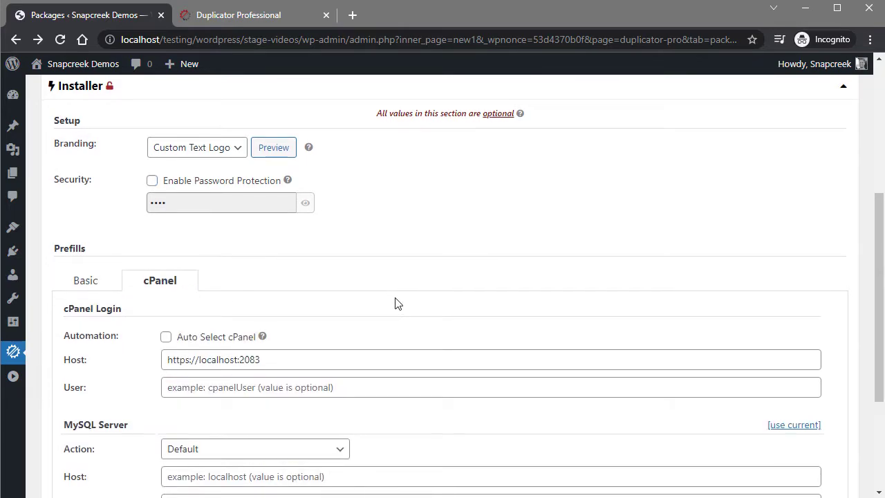
{"action": "scroll", "coordinate": [397, 304], "scroll_direction": "down", "scroll_amount": 2}
{"action": "scroll", "coordinate": [398, 304], "scroll_direction": "up", "scroll_amount": 1}
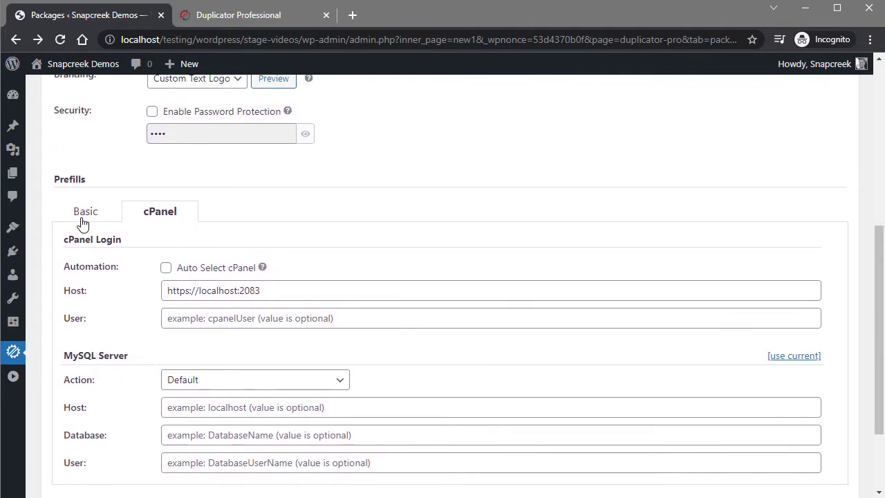
{"action": "left_click", "coordinate": [83, 220]}
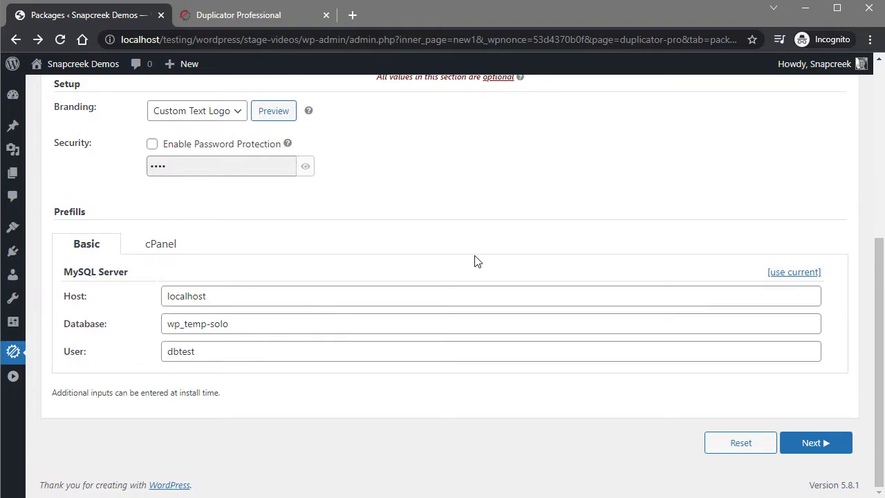
Step: Review the MySQL Server action options in the cPanel prefills, keep Default, and go back to the Basic prefills
{"action": "left_click", "coordinate": [165, 255]}
{"action": "scroll", "coordinate": [443, 262], "scroll_direction": "down", "scroll_amount": 1}
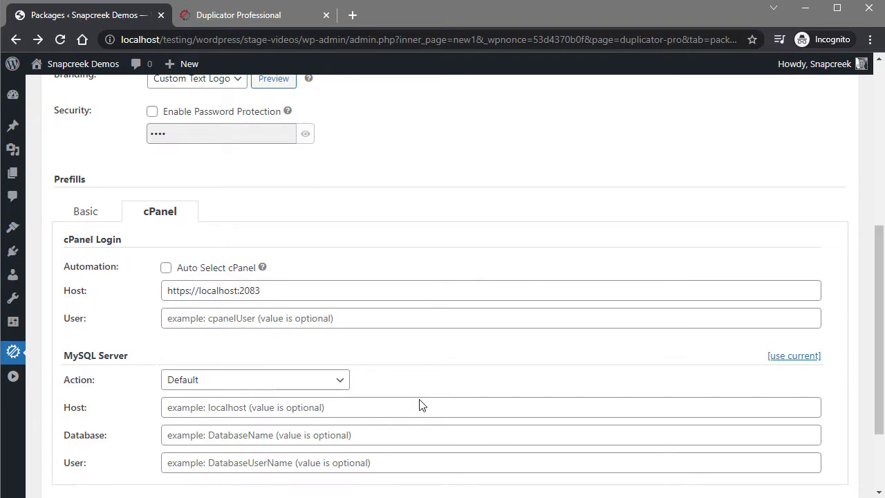
{"action": "left_click", "coordinate": [330, 389]}
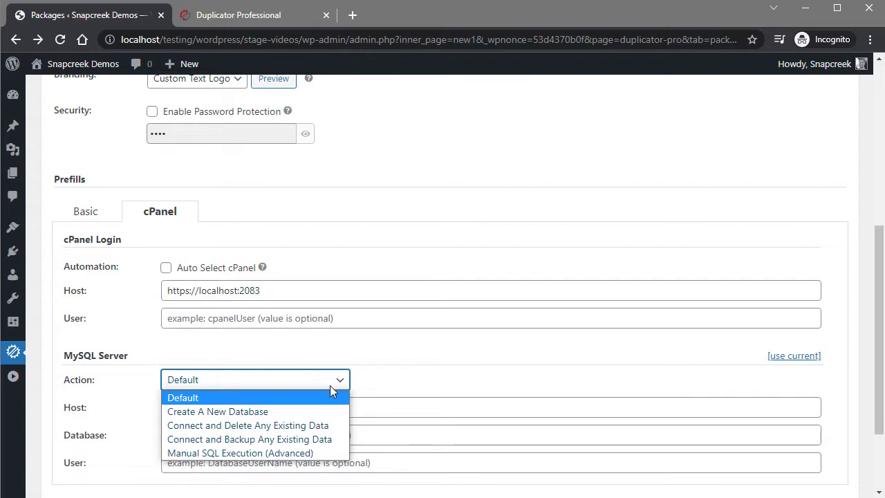
{"action": "key", "text": "Down"}
{"action": "key", "text": "Down"}
{"action": "key", "text": "Down"}
{"action": "key", "text": "Up"}
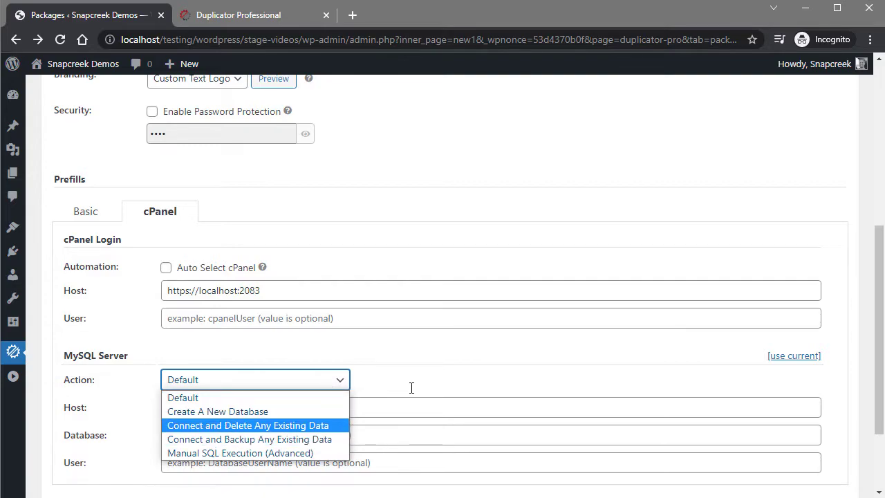
{"action": "left_click", "coordinate": [412, 388]}
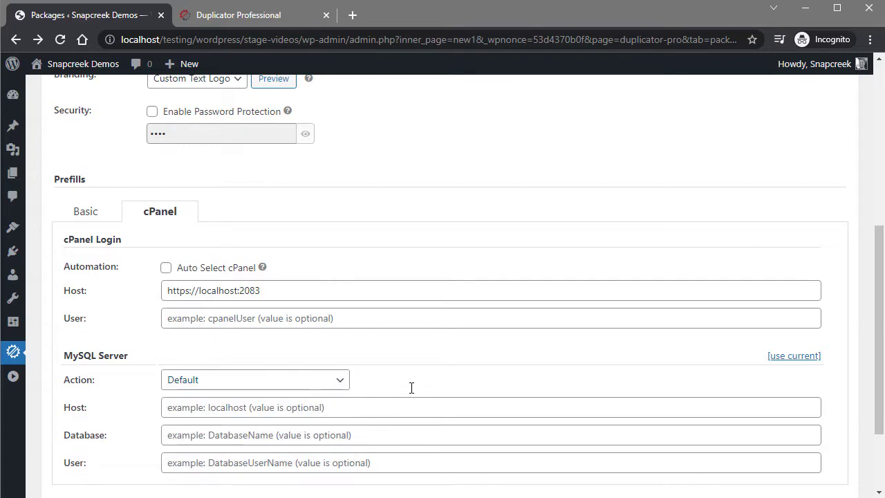
{"action": "left_click", "coordinate": [84, 214]}
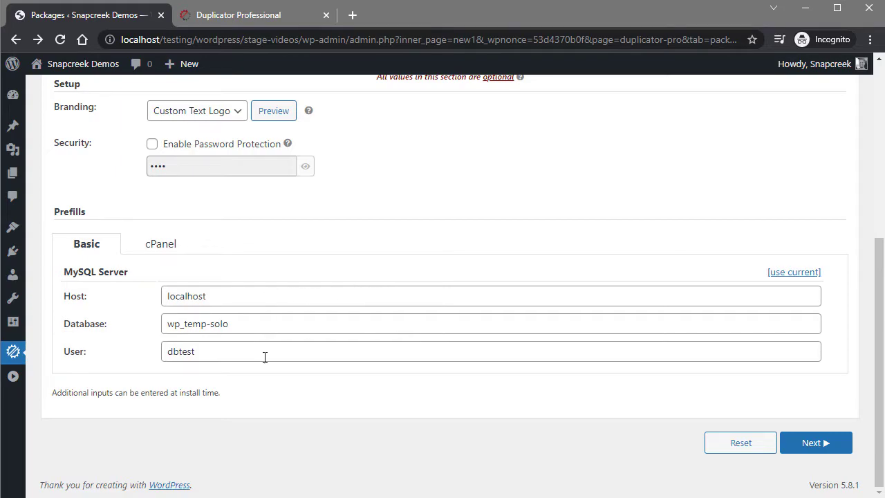
Step: Run the package scan, look over its Setup, Files and Database results, and briefly expand the System checks
{"action": "mouse_move", "coordinate": [87, 84]}
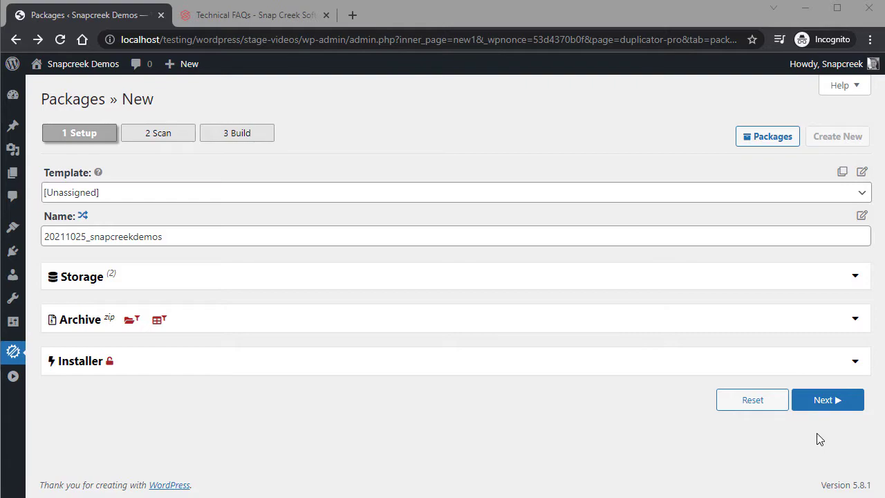
{"action": "left_click", "coordinate": [818, 400]}
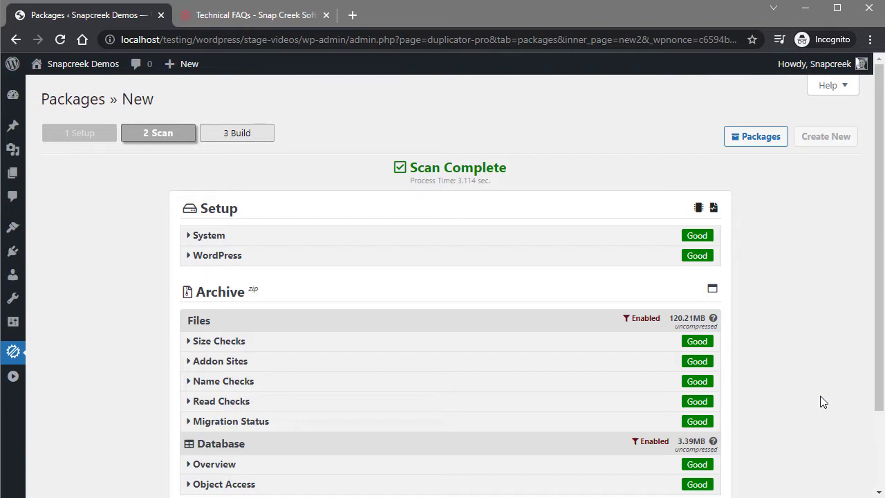
{"action": "scroll", "coordinate": [823, 402], "scroll_direction": "down", "scroll_amount": 2}
{"action": "scroll", "coordinate": [822, 402], "scroll_direction": "up", "scroll_amount": 1}
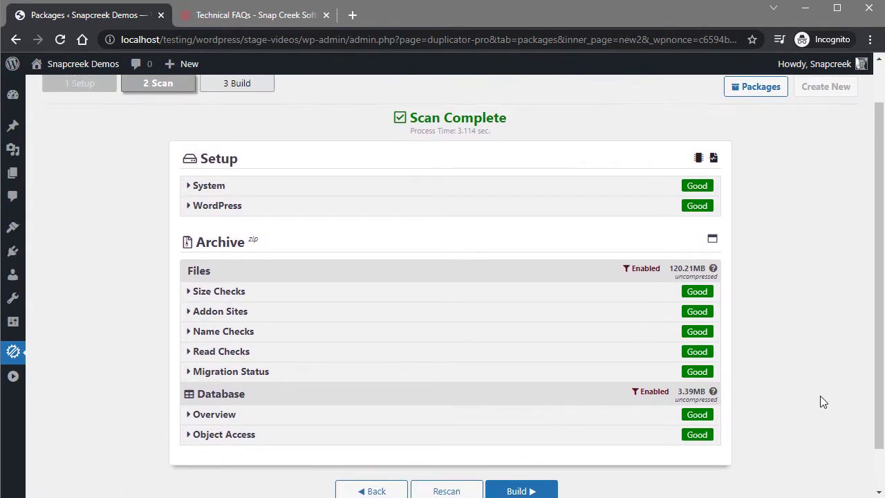
{"action": "scroll", "coordinate": [823, 402], "scroll_direction": "up", "scroll_amount": 1}
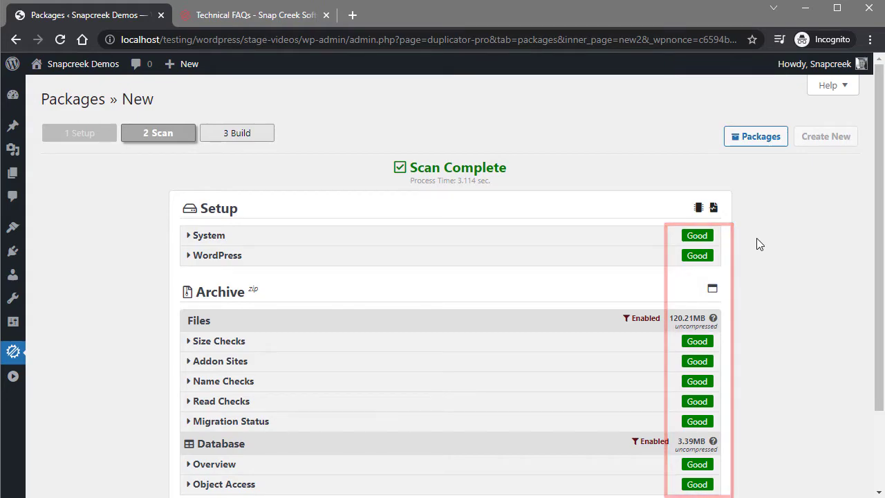
{"action": "left_click", "coordinate": [238, 242]}
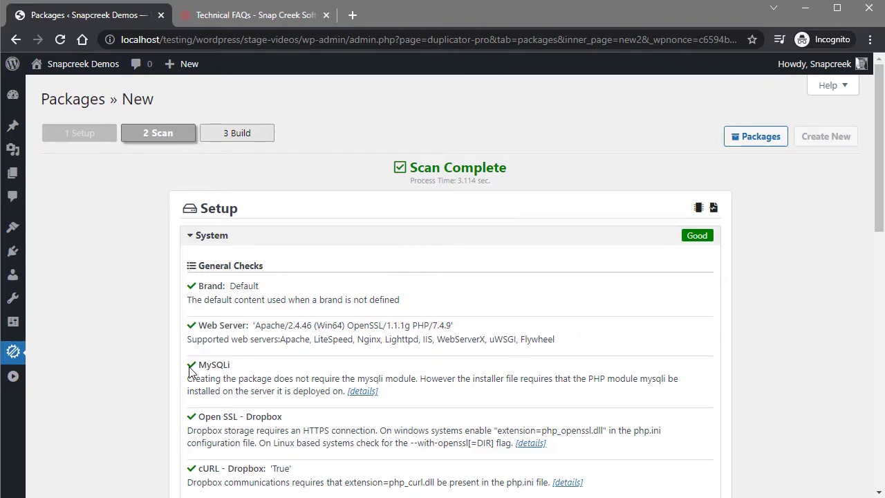
{"action": "left_click", "coordinate": [386, 242]}
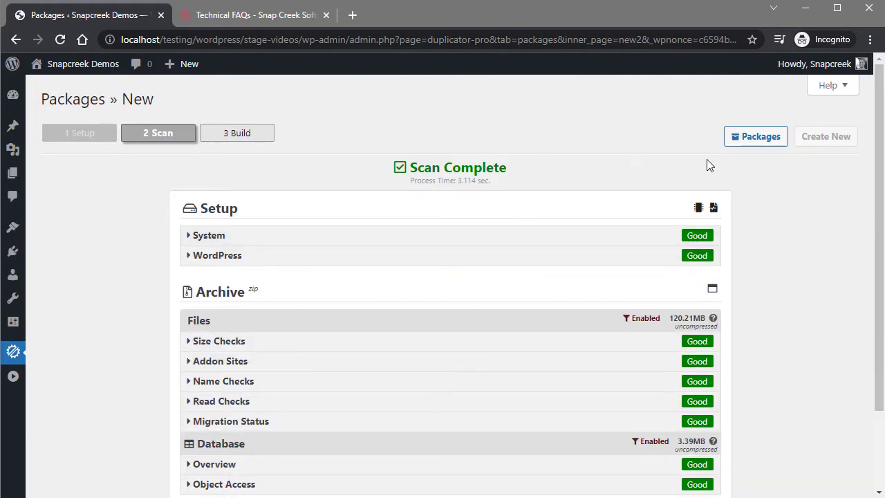
Step: Open the diagnostics page from the scan's Setup section, view PHP Information and Server Settings, and close the page
{"action": "left_click", "coordinate": [697, 209]}
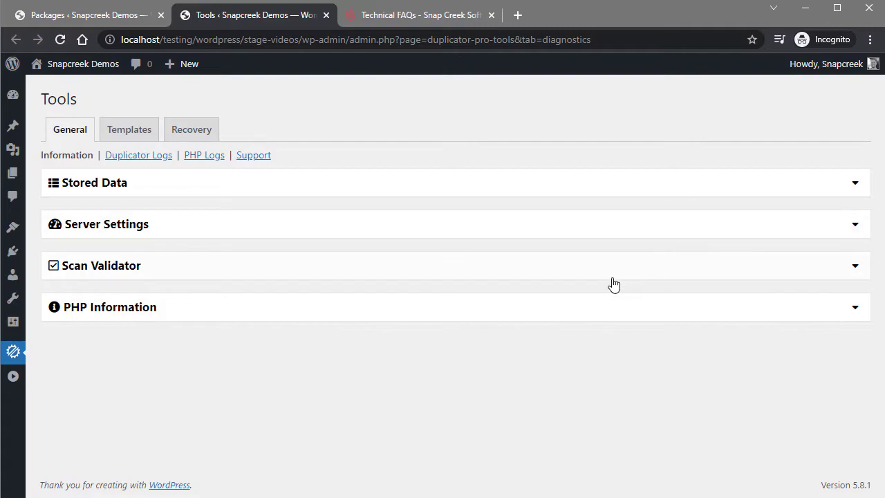
{"action": "left_click", "coordinate": [525, 313]}
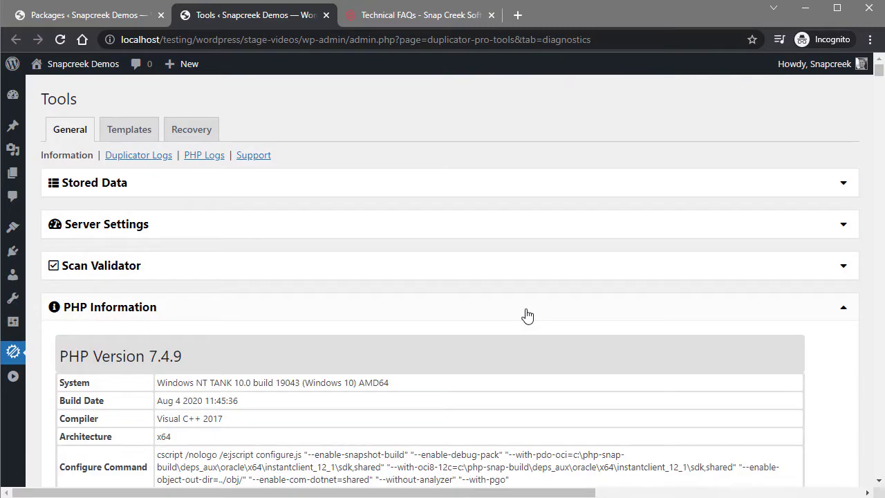
{"action": "left_click", "coordinate": [527, 315]}
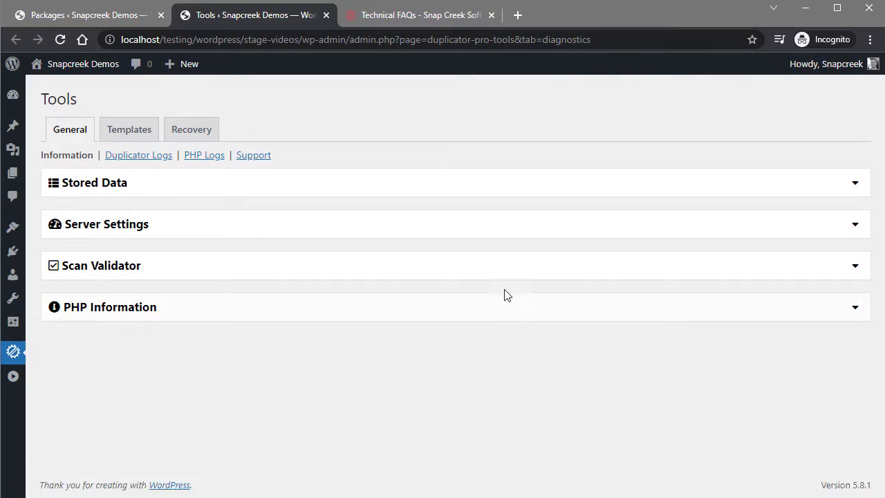
{"action": "left_click", "coordinate": [486, 226]}
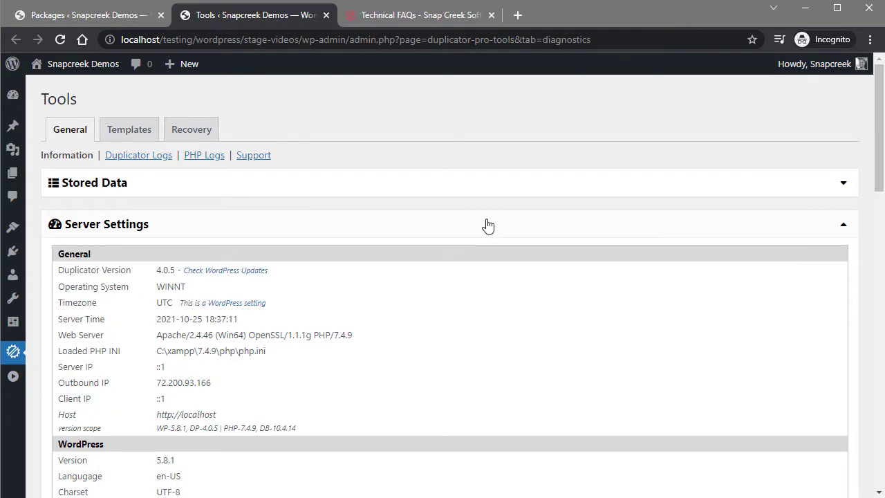
{"action": "left_click", "coordinate": [375, 230]}
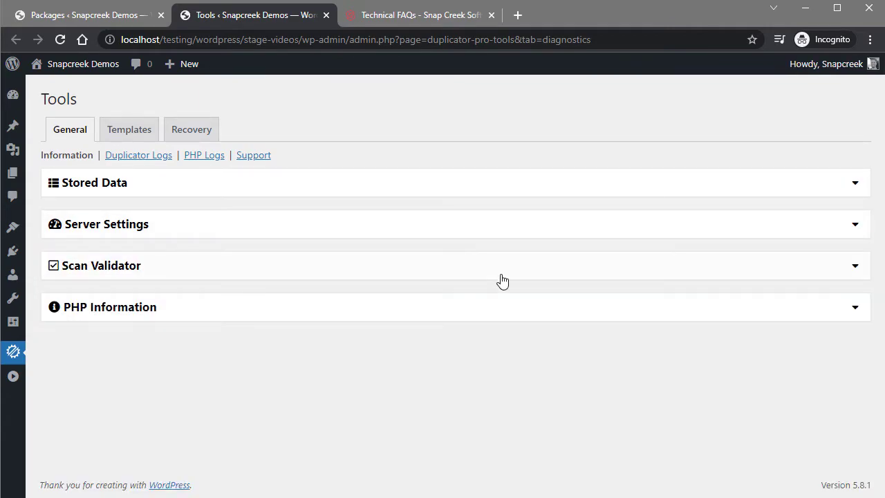
{"action": "left_click", "coordinate": [327, 15]}
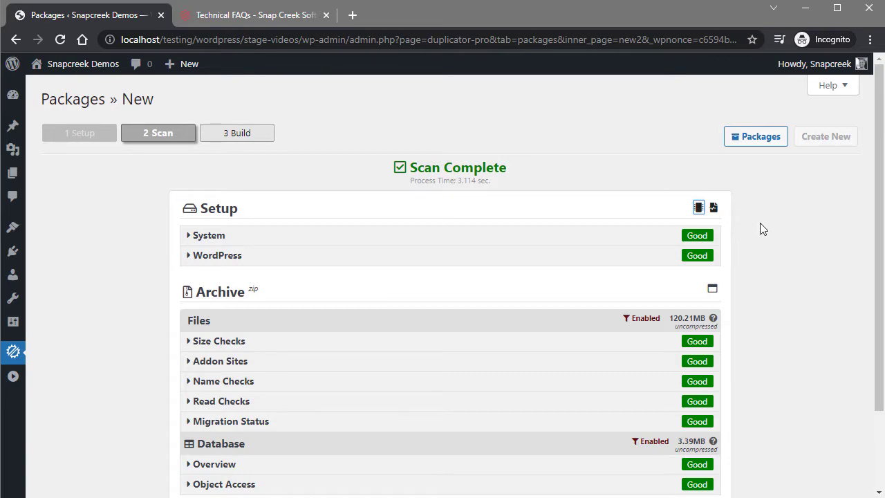
Step: Open the WordPress Site Health status from the scan, review its issues and recommended improvements, and close the page
{"action": "left_click", "coordinate": [714, 209]}
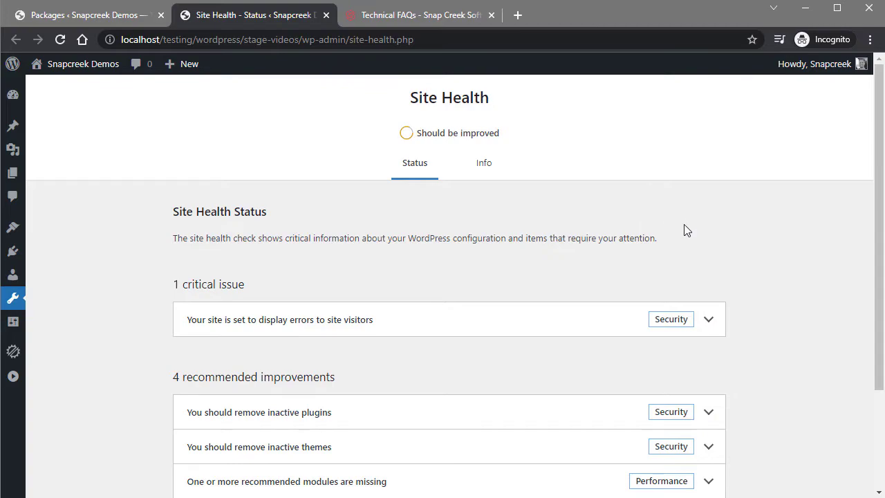
{"action": "scroll", "coordinate": [685, 229], "scroll_direction": "down", "scroll_amount": 3}
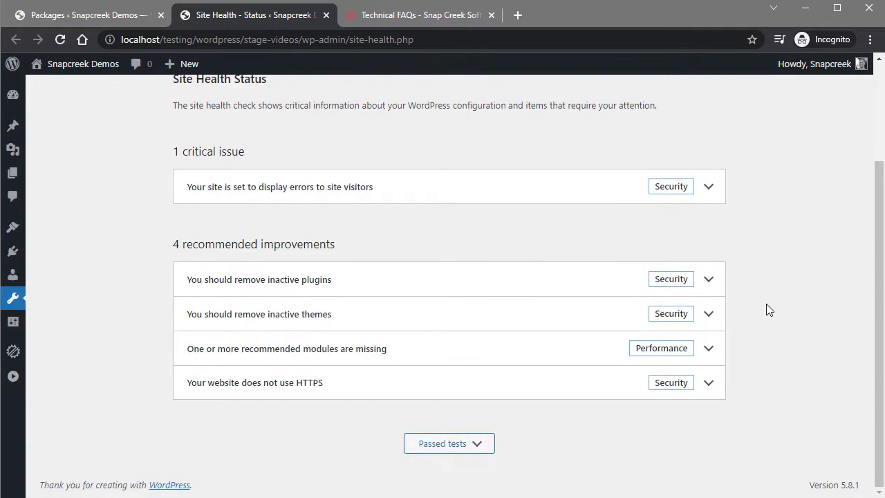
{"action": "scroll", "coordinate": [766, 310], "scroll_direction": "up", "scroll_amount": 3}
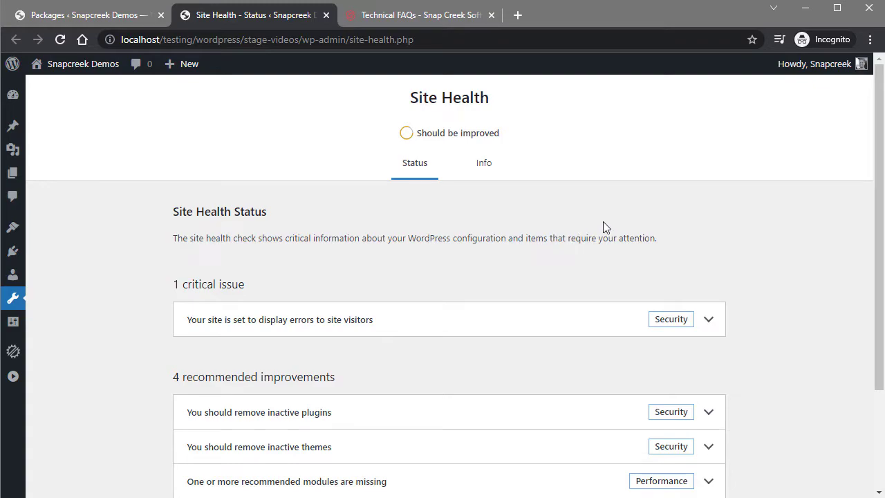
{"action": "left_click", "coordinate": [326, 15]}
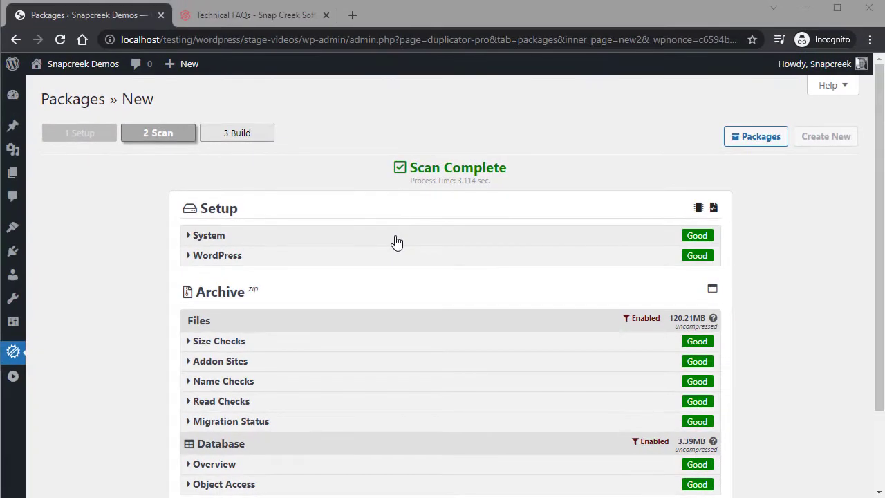
Step: Expand the scan's System section and read through its General Checks and PHP Checks
{"action": "left_click", "coordinate": [397, 239]}
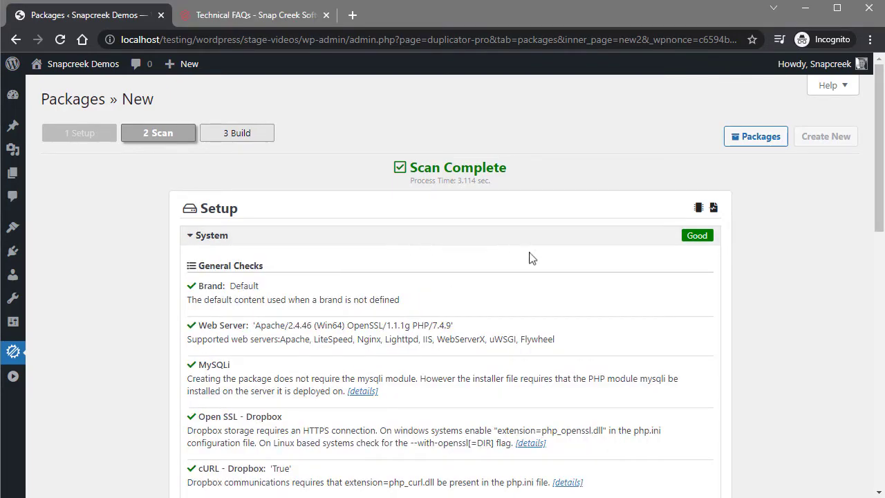
{"action": "scroll", "coordinate": [752, 283], "scroll_direction": "down", "scroll_amount": 1}
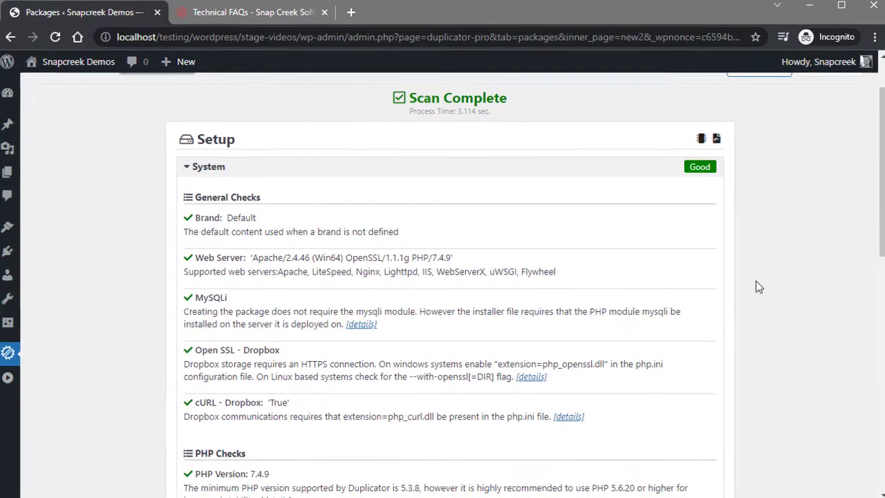
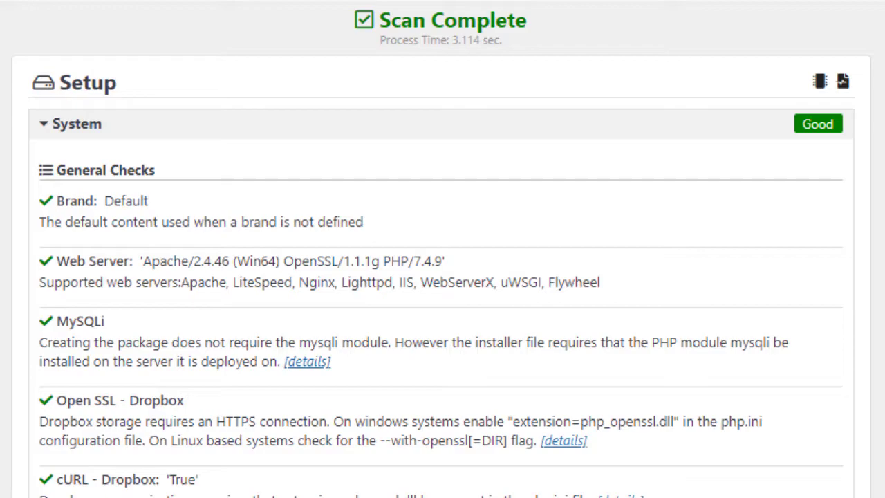
{"action": "scroll", "coordinate": [442, 248], "scroll_direction": "down", "scroll_amount": 3}
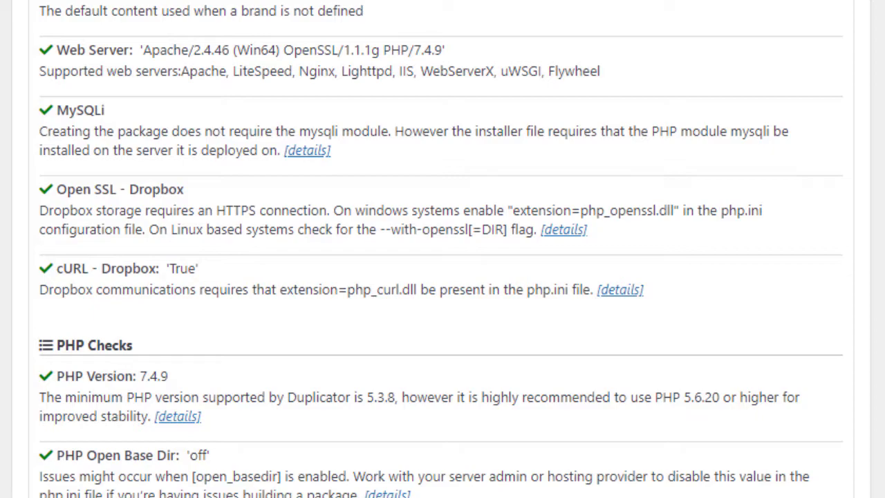
{"action": "scroll", "coordinate": [442, 248], "scroll_direction": "down", "scroll_amount": 3}
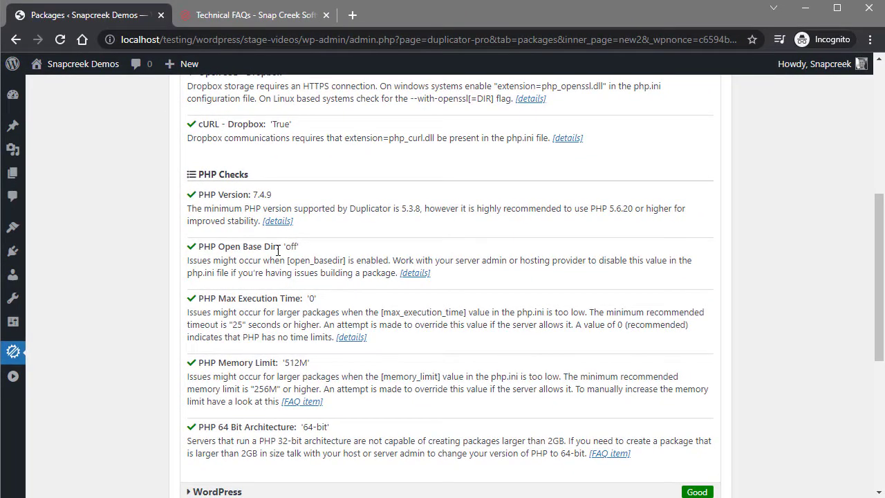
Step: Copy the text "Open Base Dir" from the PHP Checks and filter the Technical FAQs page by it
{"action": "left_click_drag", "start_coordinate": [278, 249], "coordinate": [221, 240]}
{"action": "key", "text": "ctrl+c"}
{"action": "left_click", "coordinate": [264, 17]}
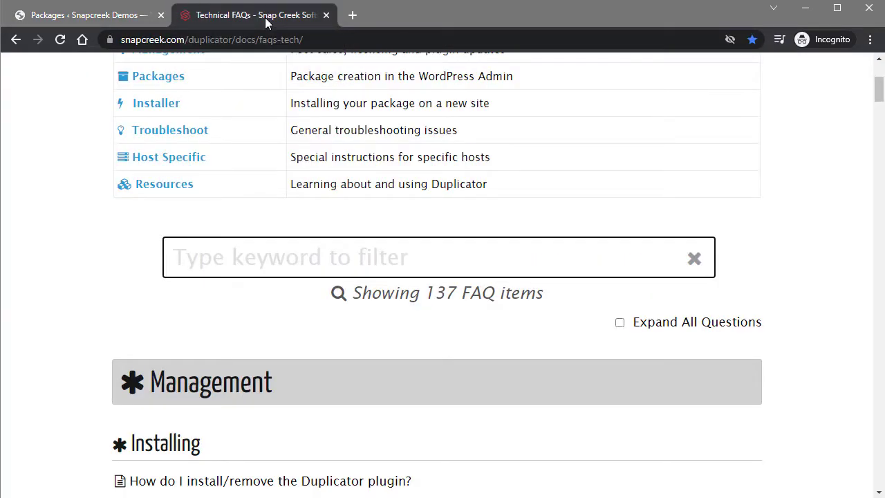
{"action": "left_click", "coordinate": [126, 18]}
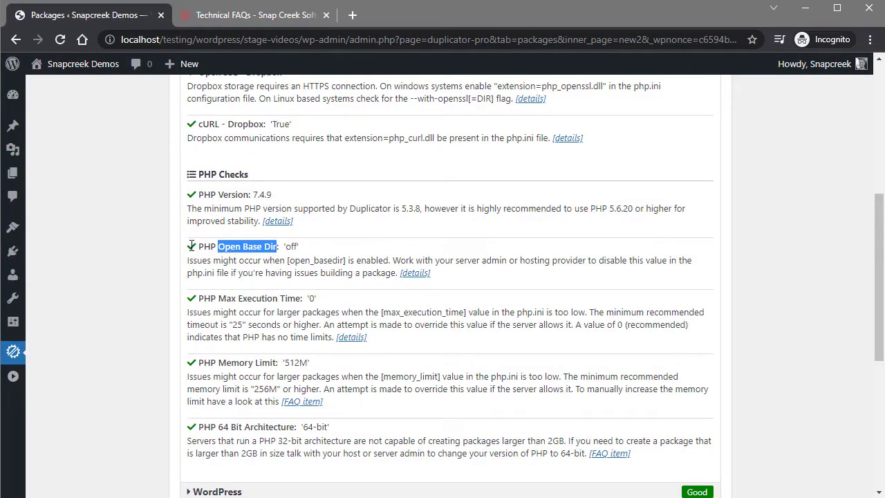
{"action": "key", "text": "ctrl+Tab"}
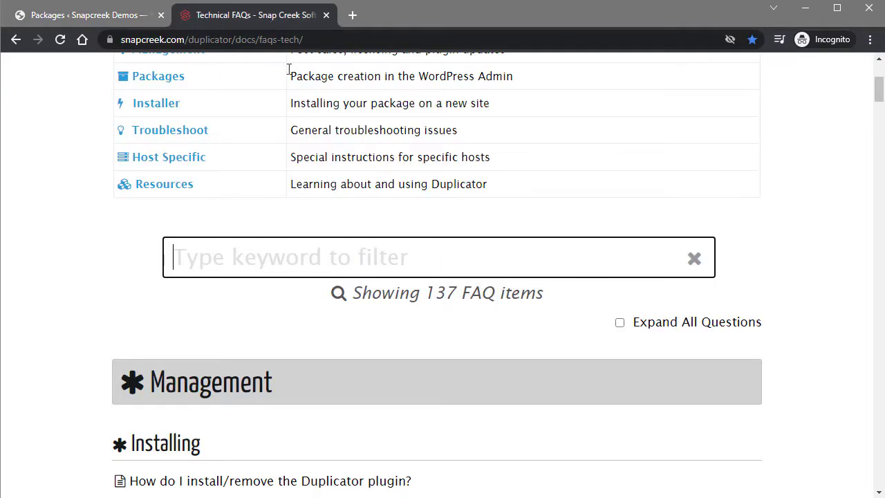
{"action": "key", "text": "ctrl+v"}
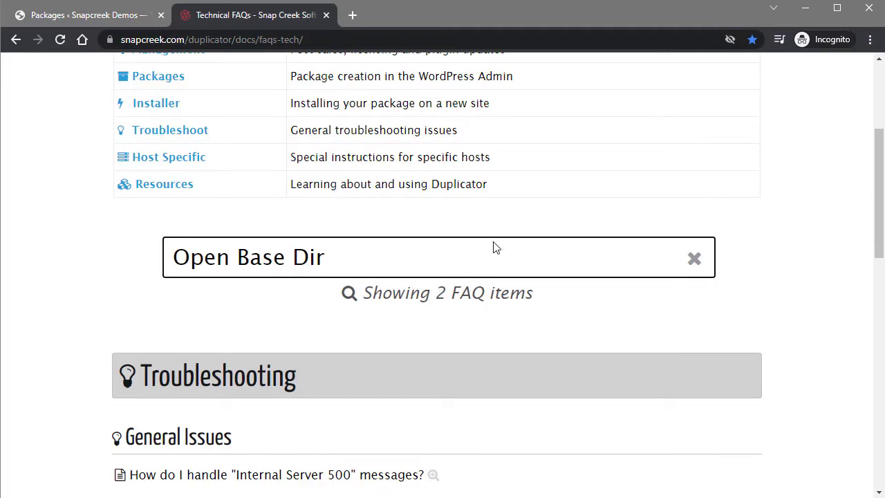
{"action": "scroll", "coordinate": [495, 247], "scroll_direction": "down", "scroll_amount": 2}
{"action": "scroll", "coordinate": [493, 248], "scroll_direction": "down", "scroll_amount": 2}
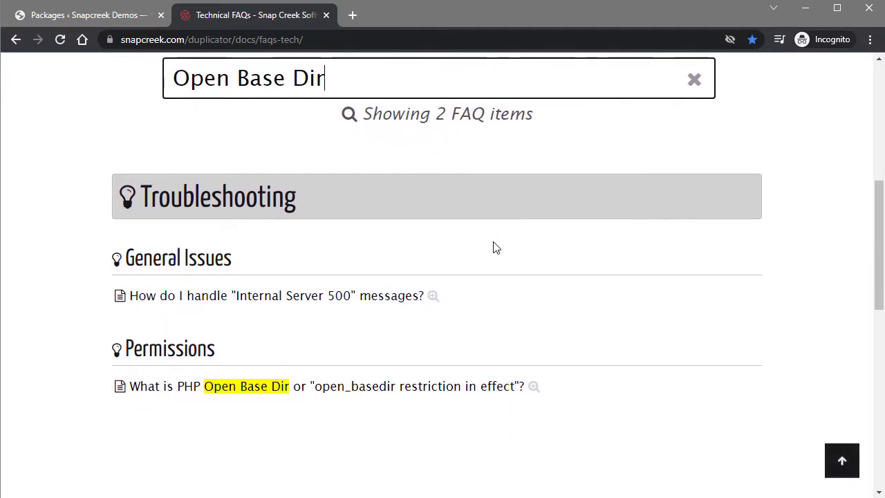
Step: Expand the FAQ answer about PHP Open Base Dir, read its two options, and return to the package scan
{"action": "left_click", "coordinate": [445, 366]}
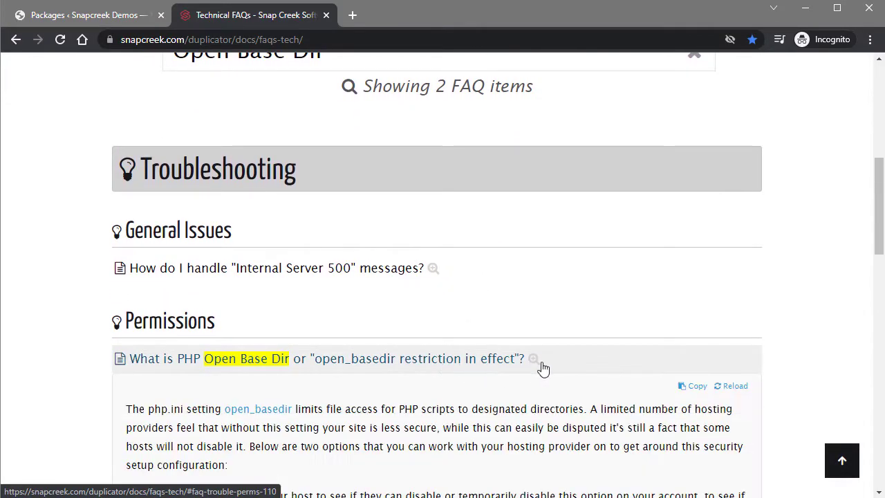
{"action": "scroll", "coordinate": [544, 367], "scroll_direction": "down", "scroll_amount": 3}
{"action": "scroll", "coordinate": [543, 370], "scroll_direction": "down", "scroll_amount": 1}
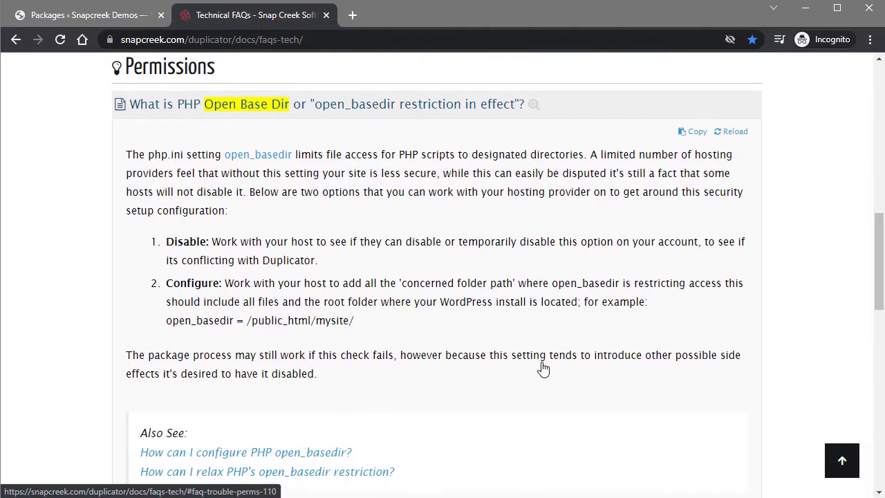
{"action": "scroll", "coordinate": [543, 369], "scroll_direction": "up", "scroll_amount": 2}
{"action": "scroll", "coordinate": [543, 369], "scroll_direction": "up", "scroll_amount": 1}
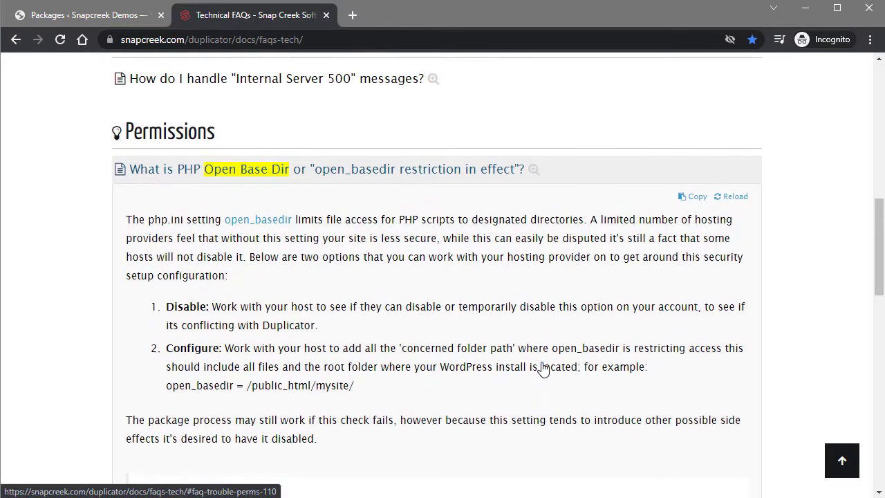
{"action": "left_click", "coordinate": [119, 20]}
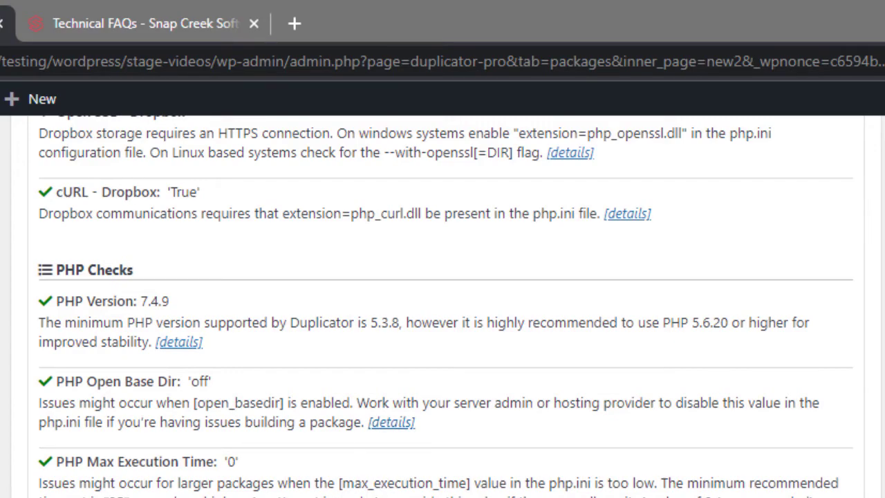
Step: Read the remaining PHP Checks on Open Base Dir, Max Execution Time, Memory Limit and 64 Bit Architecture
{"action": "scroll", "coordinate": [450, 377], "scroll_direction": "down", "scroll_amount": 3}
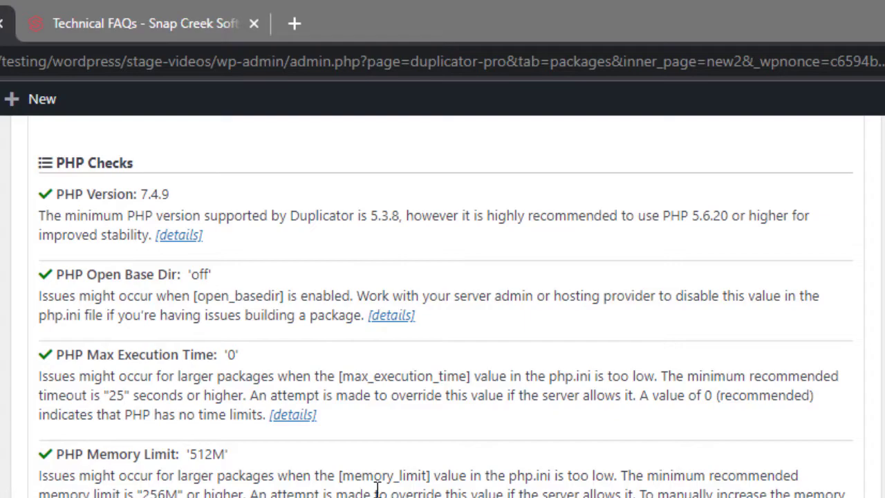
{"action": "scroll", "coordinate": [377, 489], "scroll_direction": "down", "scroll_amount": 3}
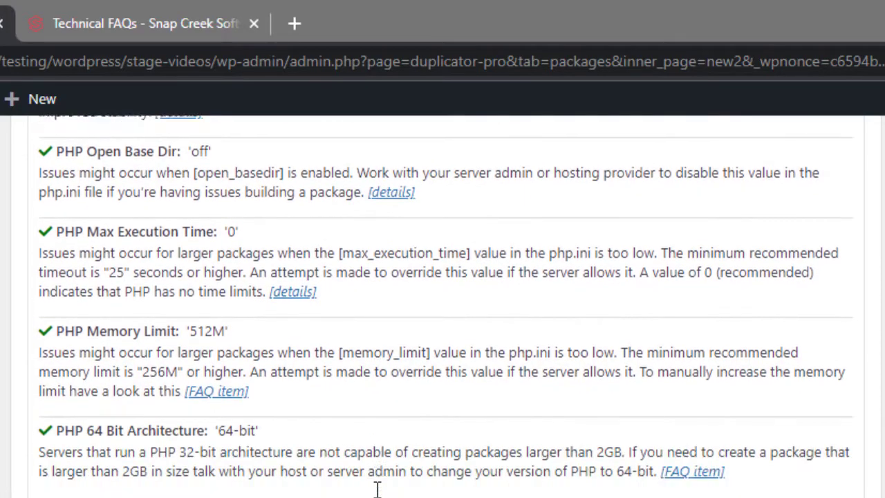
{"action": "scroll", "coordinate": [377, 489], "scroll_direction": "up", "scroll_amount": 1}
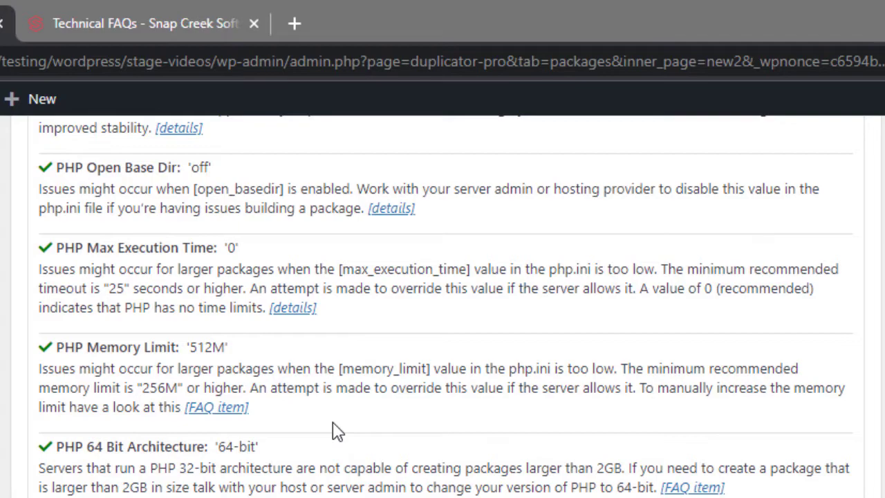
{"action": "scroll", "coordinate": [331, 430], "scroll_direction": "down", "scroll_amount": 3}
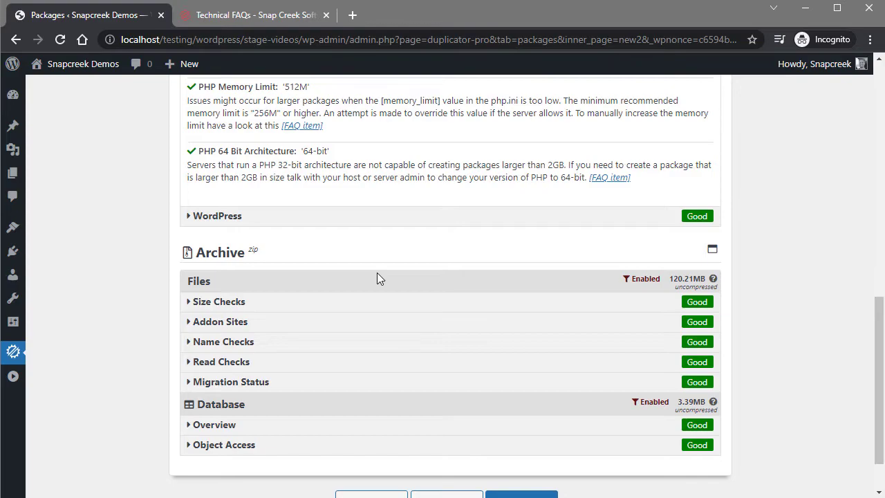
{"action": "scroll", "coordinate": [378, 278], "scroll_direction": "up", "scroll_amount": 5}
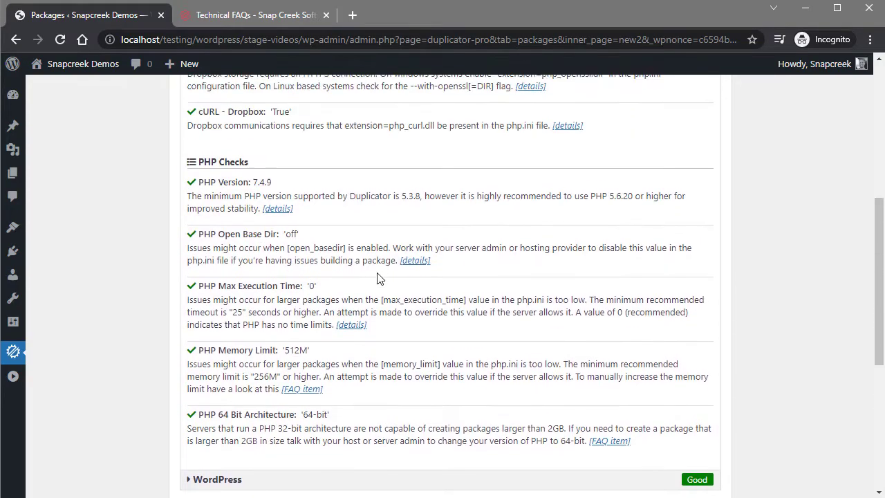
{"action": "scroll", "coordinate": [379, 278], "scroll_direction": "up", "scroll_amount": 3}
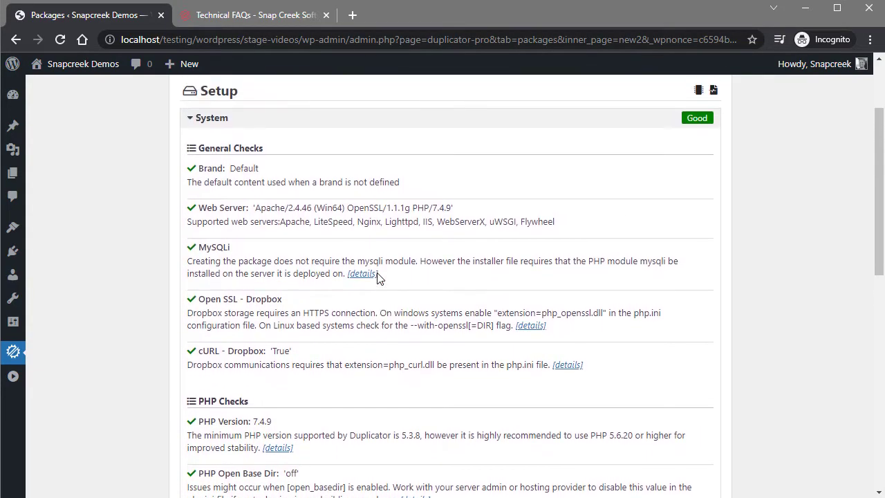
Step: Collapse the System checks, and briefly expand the WordPress checks to review the version, core files and multisite entries
{"action": "left_click", "coordinate": [374, 151]}
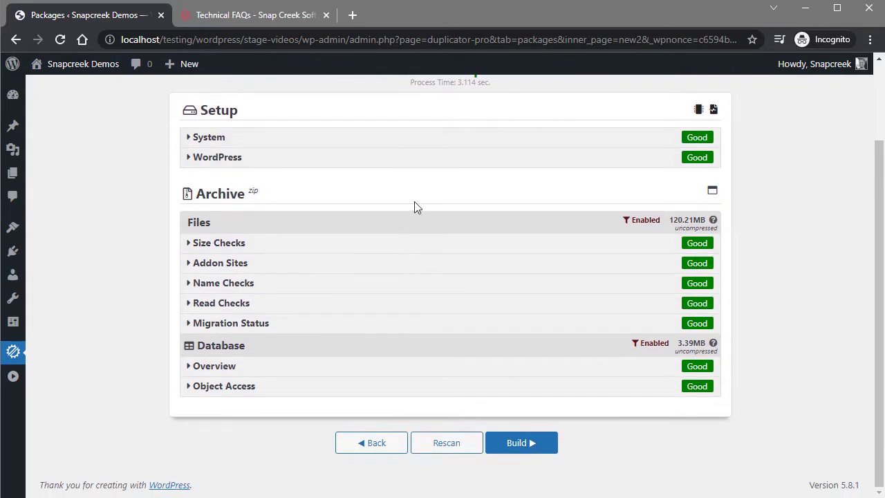
{"action": "left_click", "coordinate": [399, 164]}
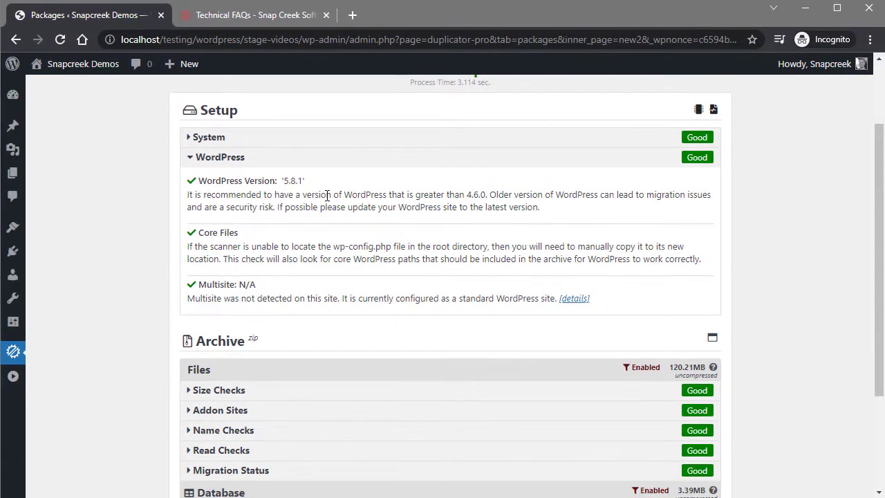
{"action": "left_click", "coordinate": [326, 165]}
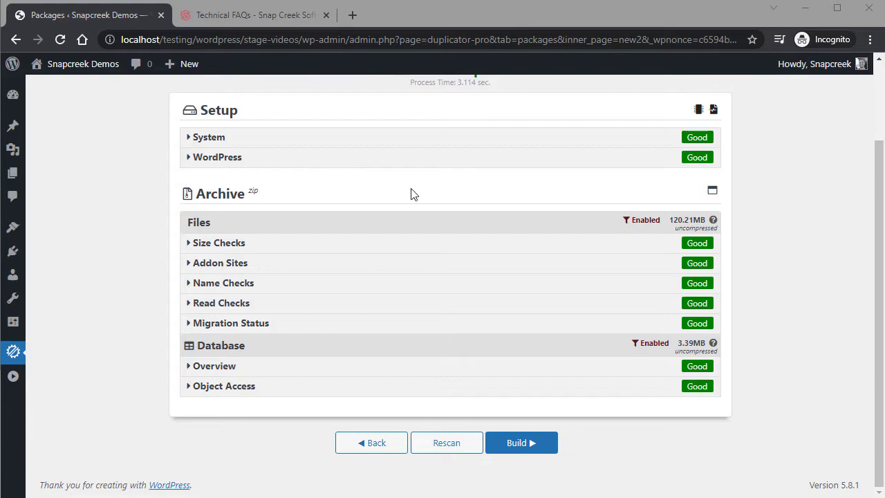
Step: Open the archive's Scan Details, review the package, database and full File Filters list, and close the details
{"action": "left_click", "coordinate": [715, 196]}
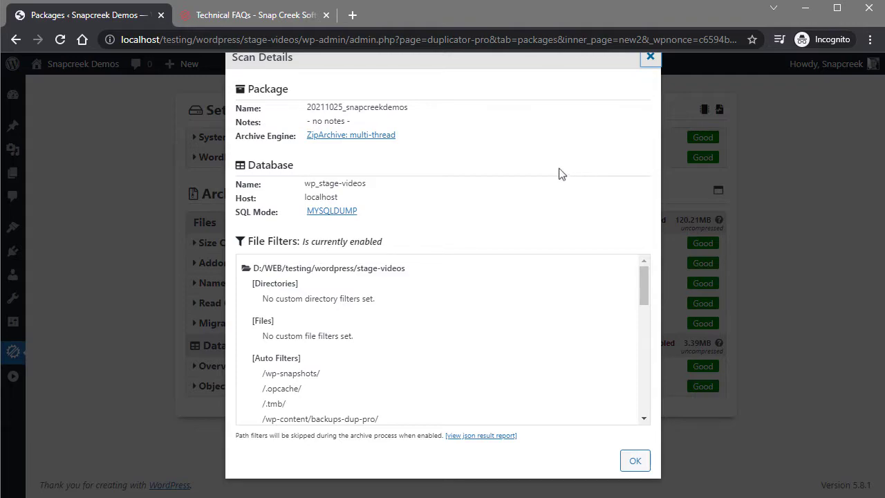
{"action": "scroll", "coordinate": [466, 283], "scroll_direction": "down", "scroll_amount": 1}
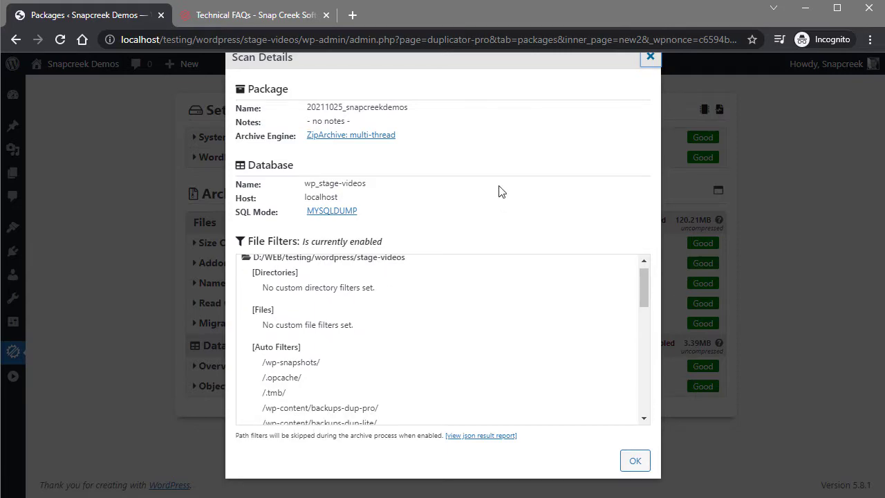
{"action": "scroll", "coordinate": [436, 313], "scroll_direction": "up", "scroll_amount": 1}
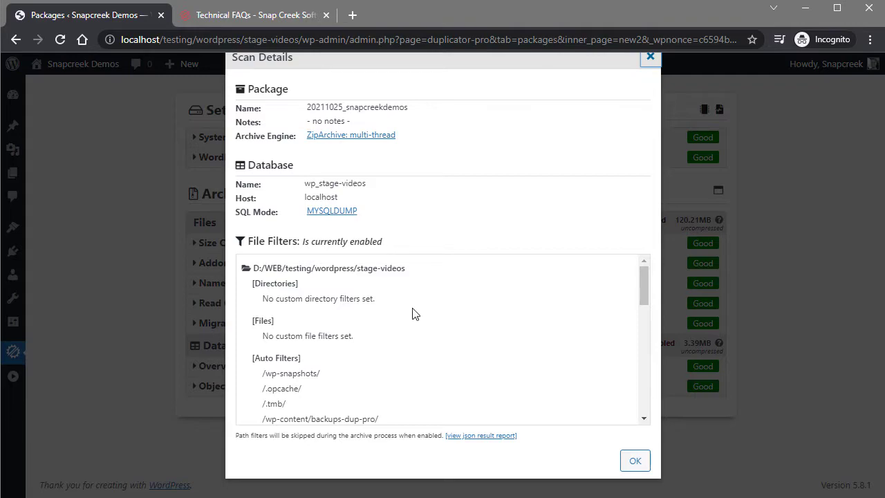
{"action": "scroll", "coordinate": [415, 312], "scroll_direction": "down", "scroll_amount": 2}
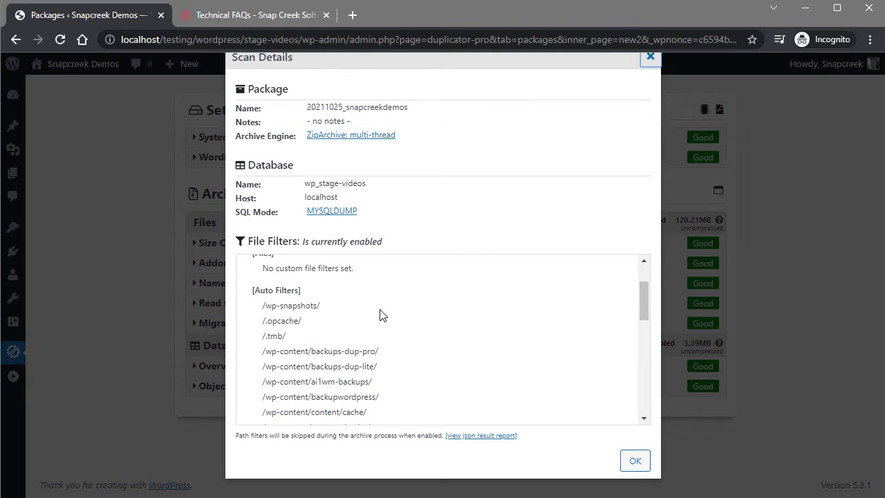
{"action": "scroll", "coordinate": [380, 314], "scroll_direction": "down", "scroll_amount": 2}
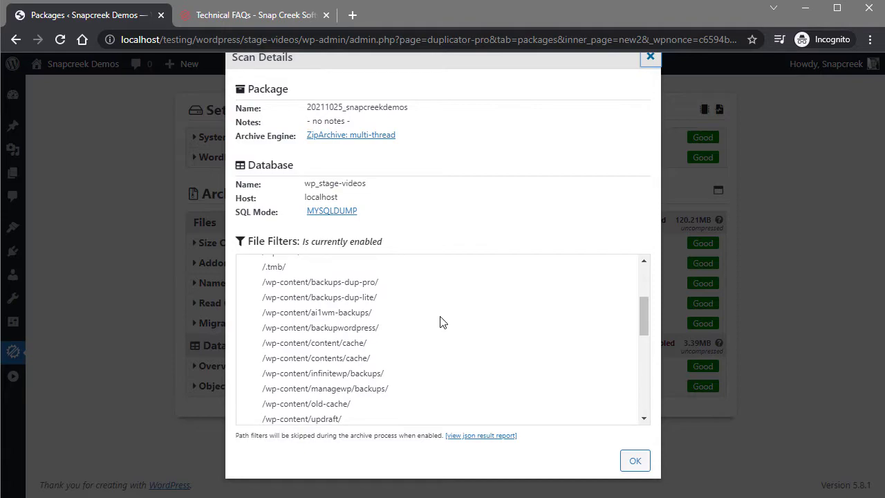
{"action": "scroll", "coordinate": [442, 323], "scroll_direction": "down", "scroll_amount": 2}
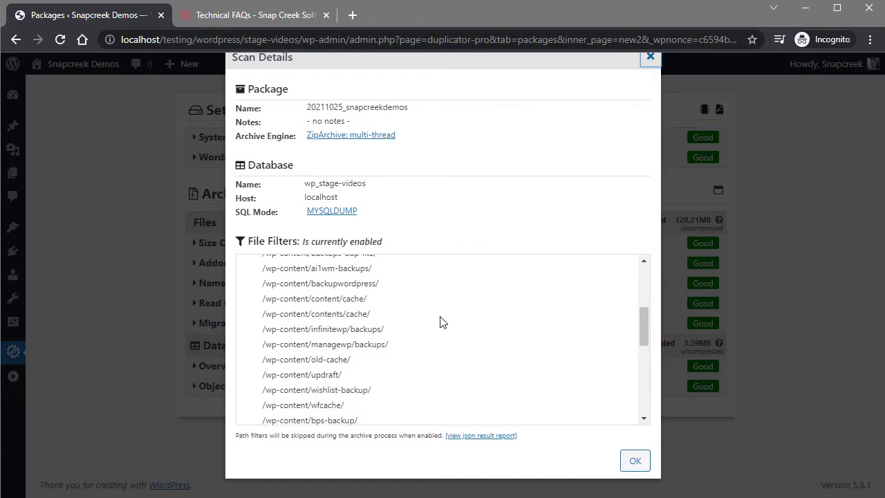
{"action": "scroll", "coordinate": [442, 323], "scroll_direction": "down", "scroll_amount": 4}
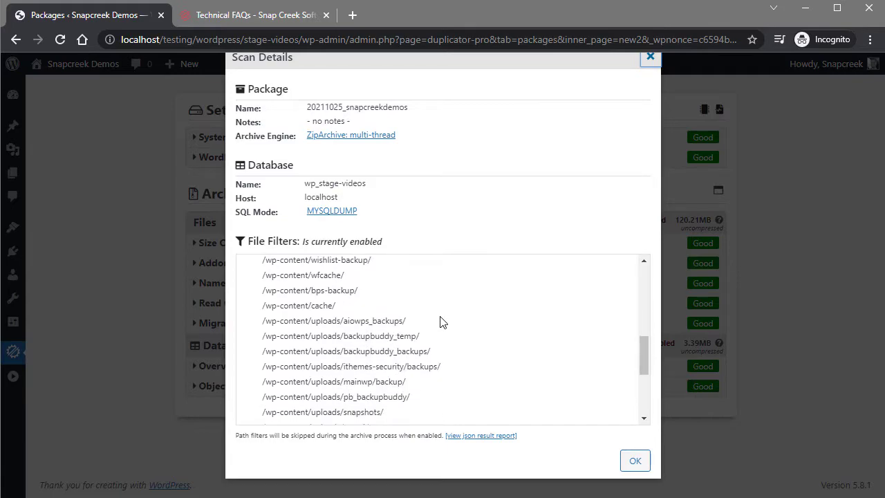
{"action": "scroll", "coordinate": [443, 322], "scroll_direction": "down", "scroll_amount": 2}
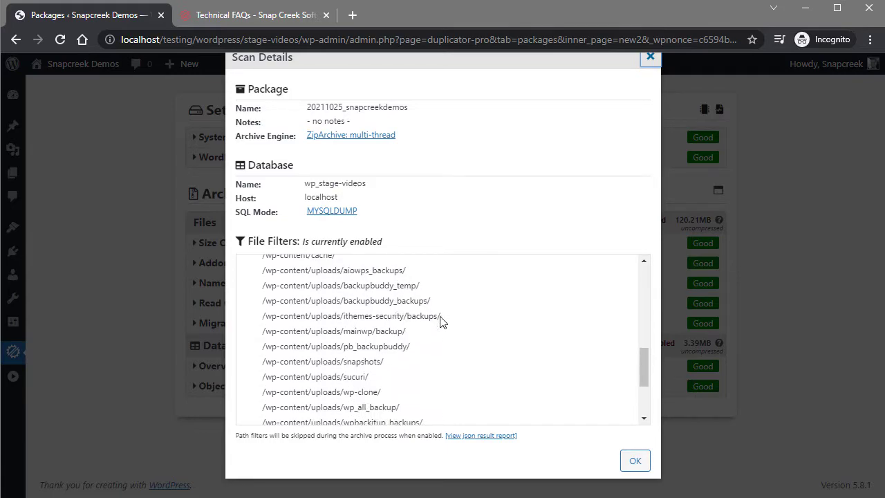
{"action": "scroll", "coordinate": [442, 323], "scroll_direction": "down", "scroll_amount": 2}
{"action": "scroll", "coordinate": [443, 323], "scroll_direction": "up", "scroll_amount": 4}
{"action": "scroll", "coordinate": [442, 322], "scroll_direction": "up", "scroll_amount": 8}
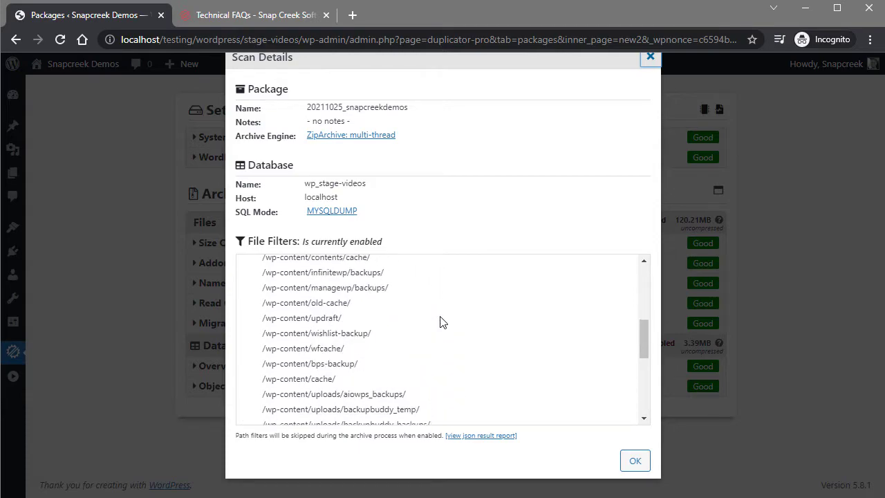
{"action": "scroll", "coordinate": [443, 322], "scroll_direction": "up", "scroll_amount": 4}
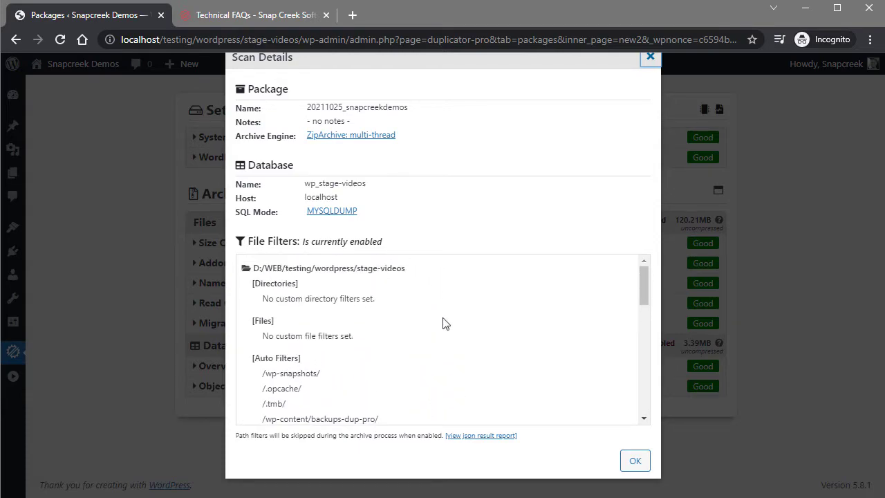
{"action": "scroll", "coordinate": [519, 356], "scroll_direction": "down", "scroll_amount": 9}
{"action": "scroll", "coordinate": [518, 356], "scroll_direction": "down", "scroll_amount": 4}
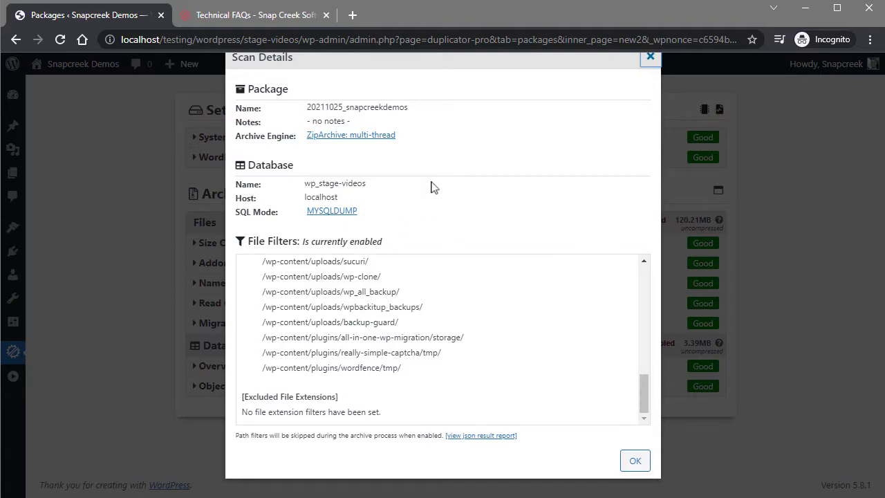
{"action": "scroll", "coordinate": [476, 318], "scroll_direction": "up", "scroll_amount": 8}
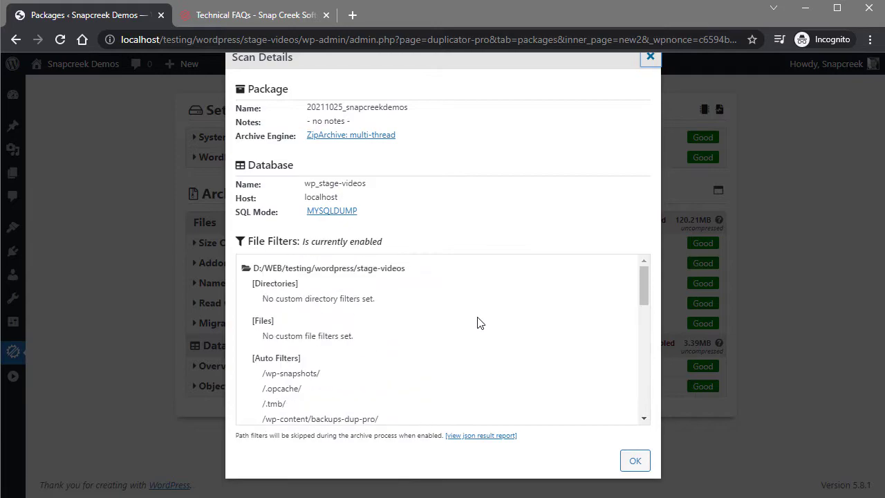
{"action": "left_click", "coordinate": [650, 60]}
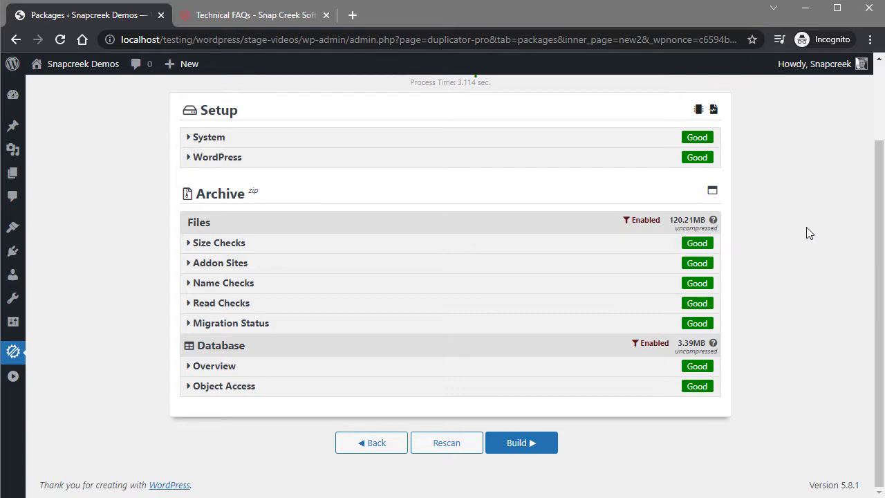
Step: Expand the archive's Size Checks, try the open-book.jpg quick filter on and off, and view the Copy Quick Filter Paths dialog
{"action": "left_click", "coordinate": [257, 250]}
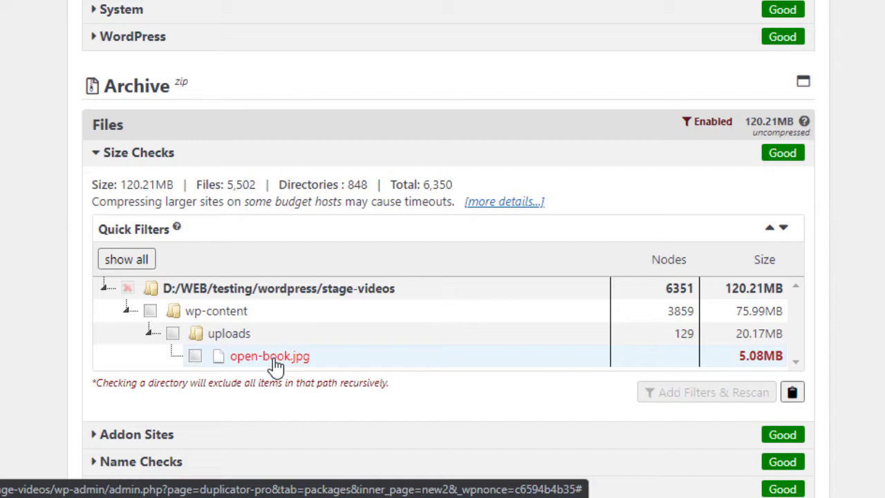
{"action": "left_click", "coordinate": [195, 356]}
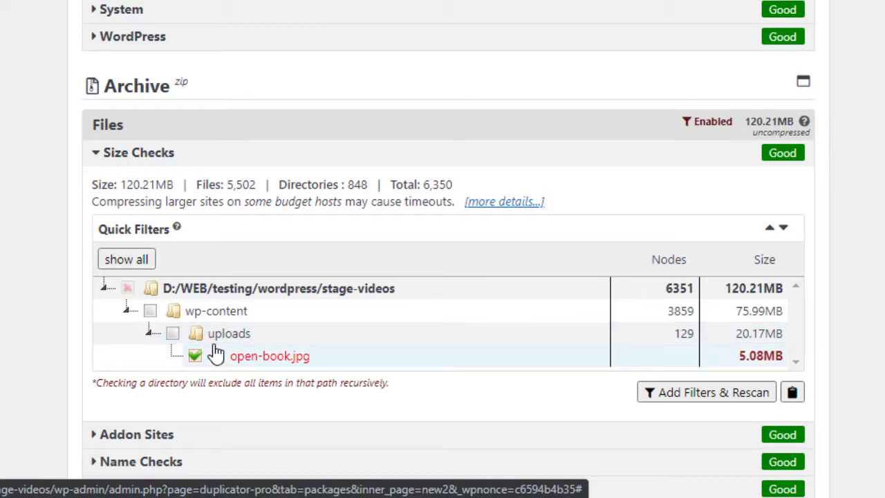
{"action": "left_click", "coordinate": [197, 357]}
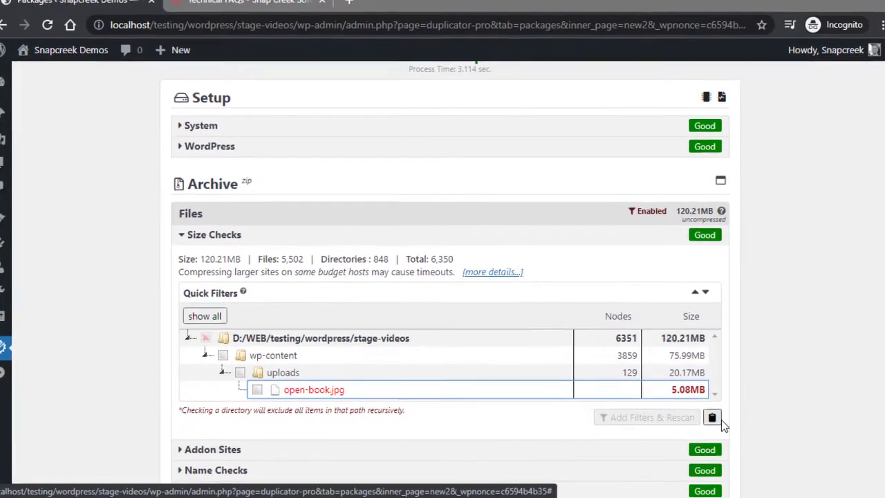
{"action": "left_click", "coordinate": [712, 418]}
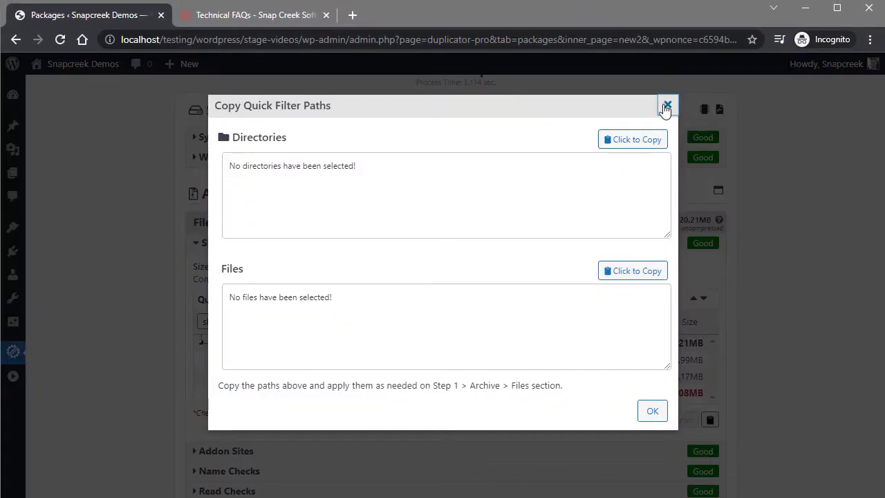
{"action": "left_click", "coordinate": [665, 105]}
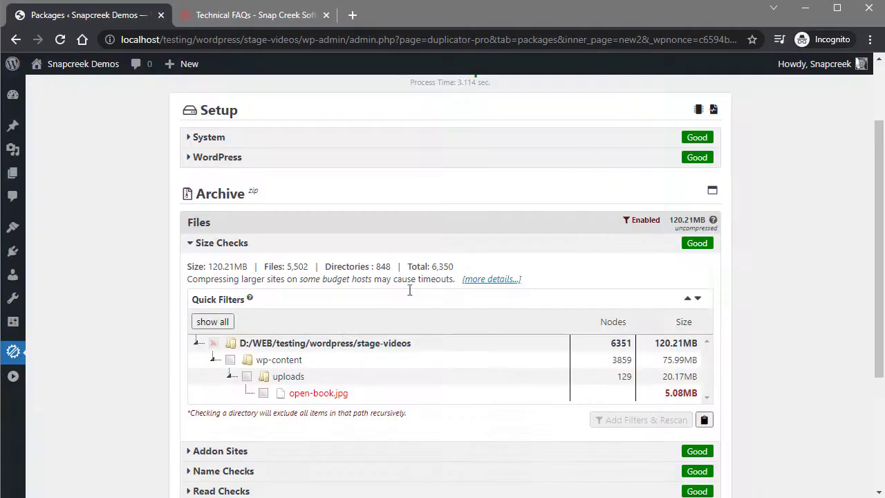
Step: Mark open-book.jpg in the Size Checks quick filters, highlight its path in Copy Quick Filter Paths, and close the dialog
{"action": "left_click", "coordinate": [264, 394]}
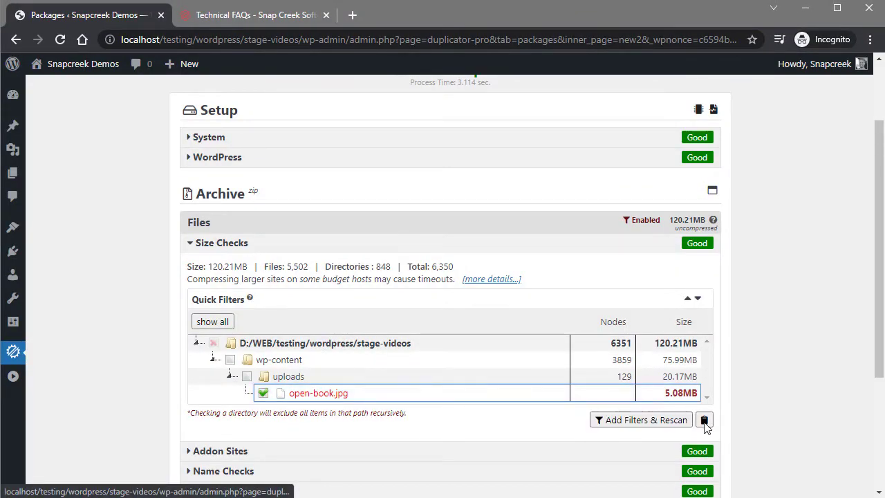
{"action": "left_click", "coordinate": [705, 420]}
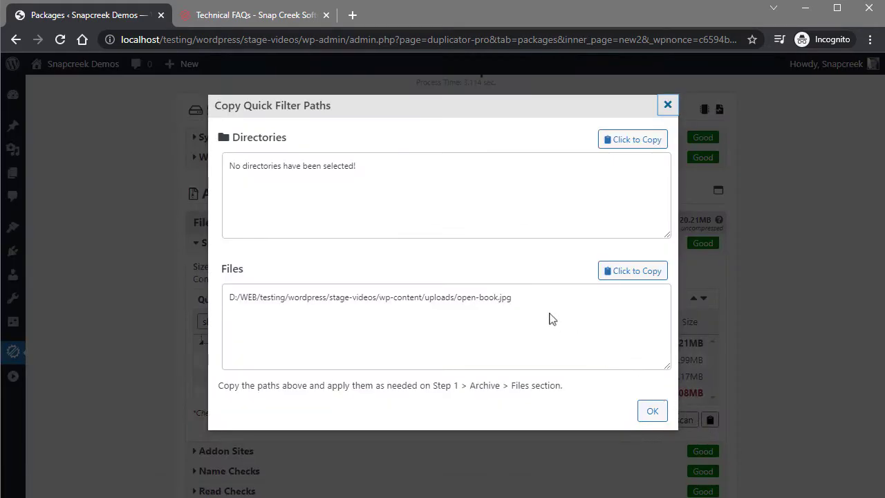
{"action": "left_click_drag", "start_coordinate": [532, 299], "coordinate": [222, 295]}
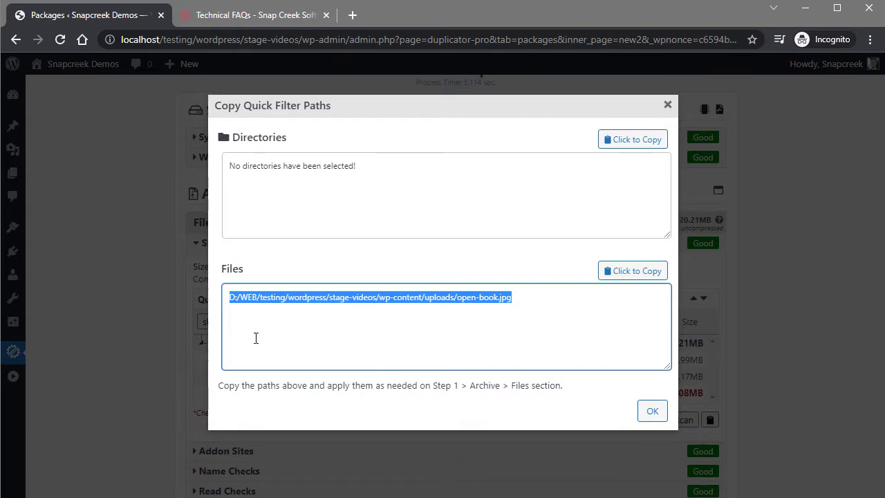
{"action": "left_click", "coordinate": [667, 106]}
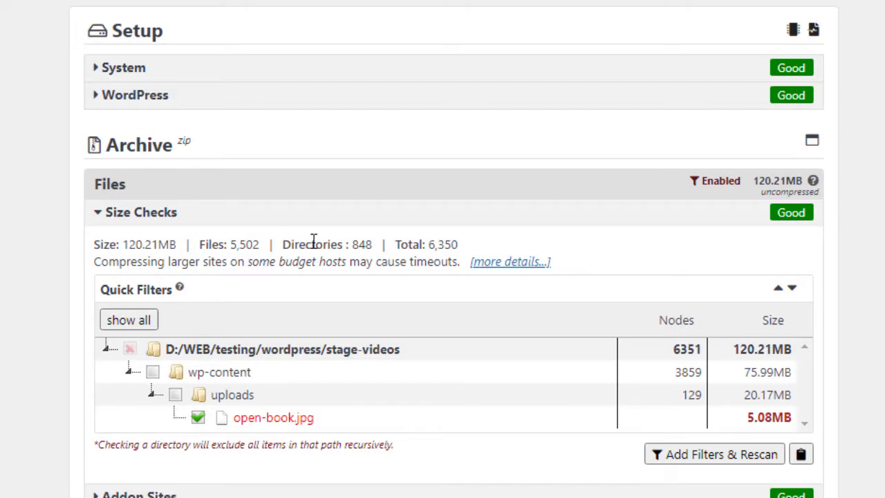
Step: Read the additional Size Checks details on the size notice and timeout options, and collapse the section
{"action": "left_click", "coordinate": [498, 264]}
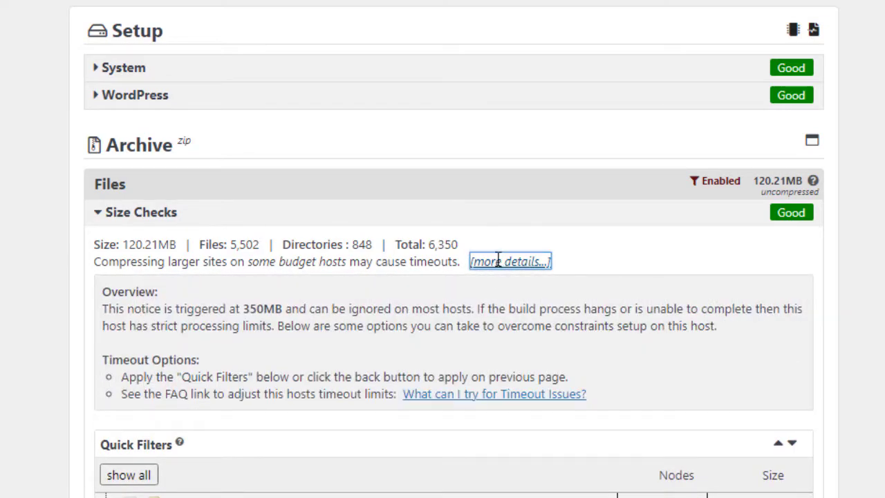
{"action": "left_click", "coordinate": [501, 263]}
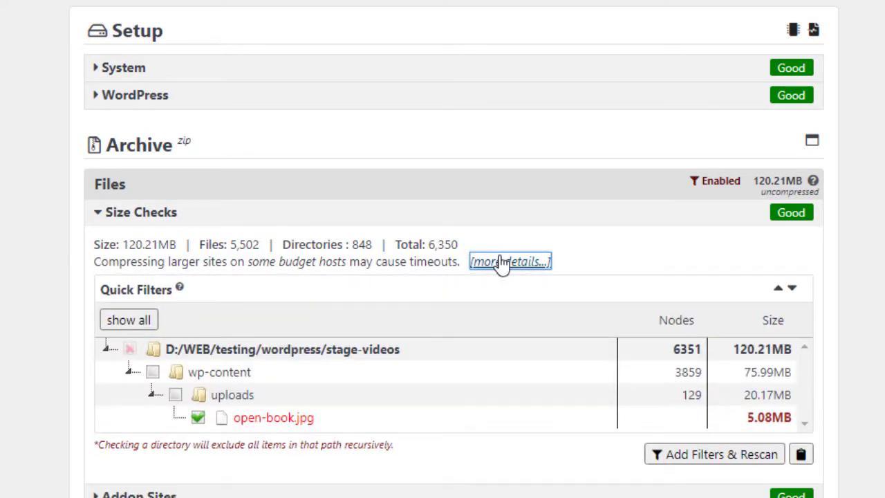
{"action": "left_click", "coordinate": [261, 220]}
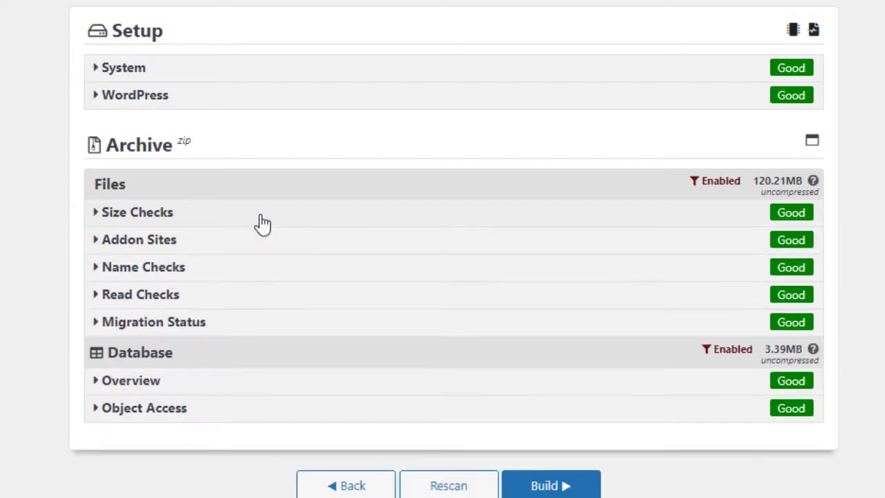
Step: Review the Addon Sites and Name Checks sections of the archive scan one after the other, collapsing each
{"action": "left_click", "coordinate": [262, 247]}
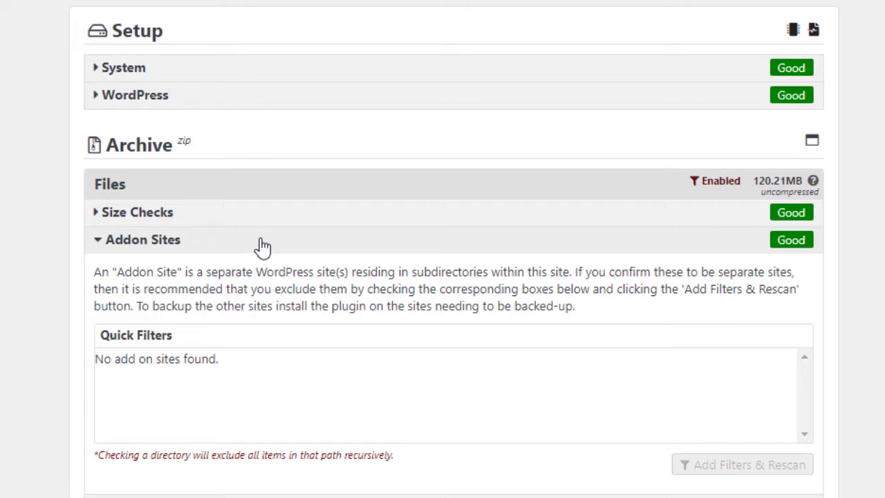
{"action": "left_click", "coordinate": [262, 241]}
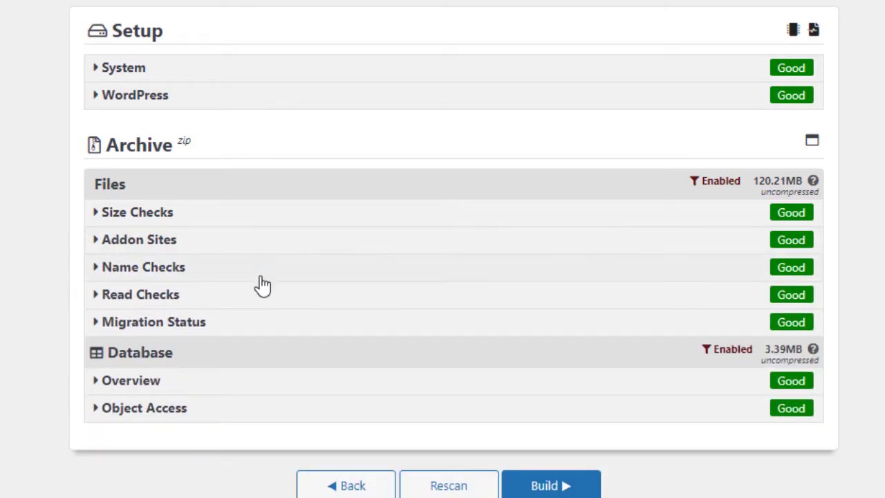
{"action": "left_click", "coordinate": [262, 277]}
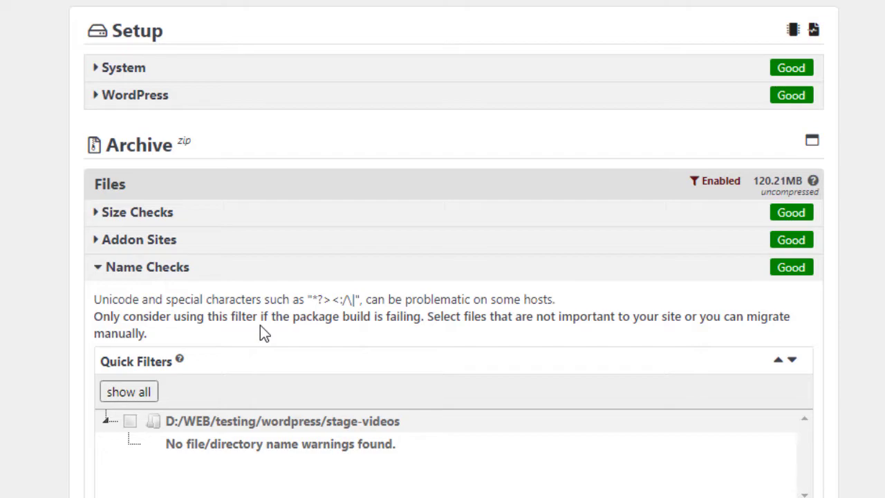
{"action": "left_click", "coordinate": [201, 278]}
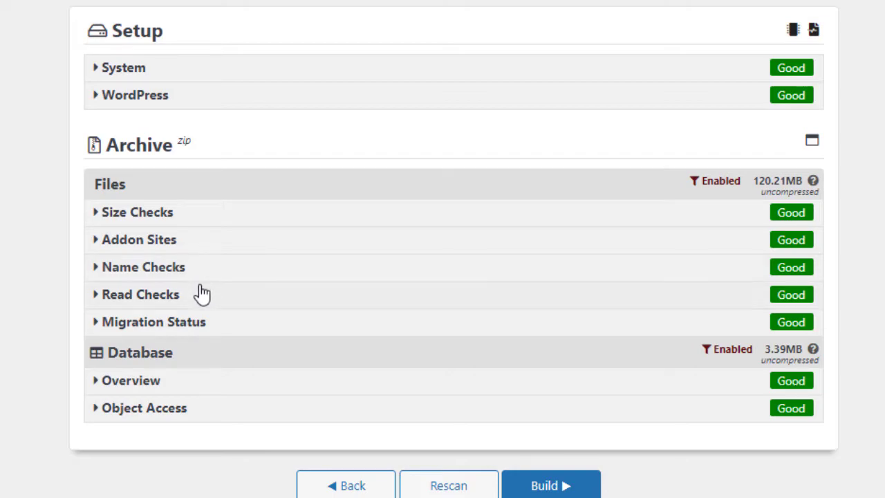
Step: Examine the Read Checks for unreadable items and recursive links, review the Migration Status, and collapse both sections
{"action": "left_click", "coordinate": [202, 293]}
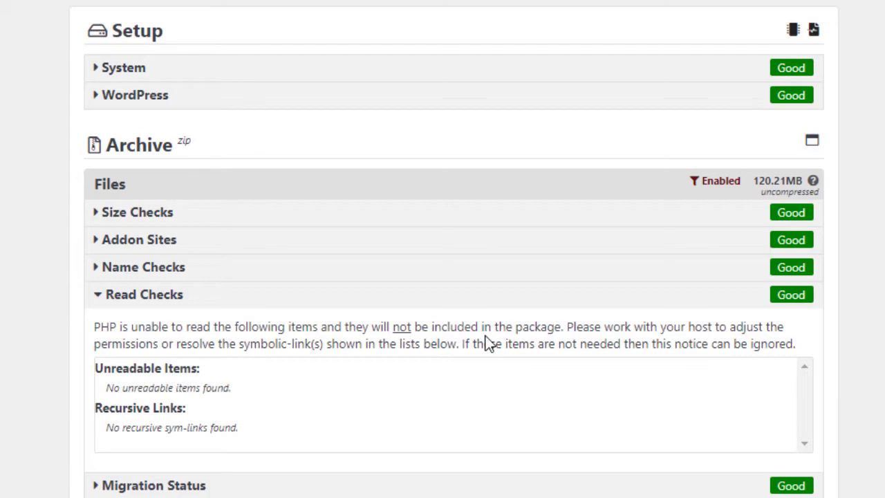
{"action": "scroll", "coordinate": [484, 342], "scroll_direction": "down", "scroll_amount": 2}
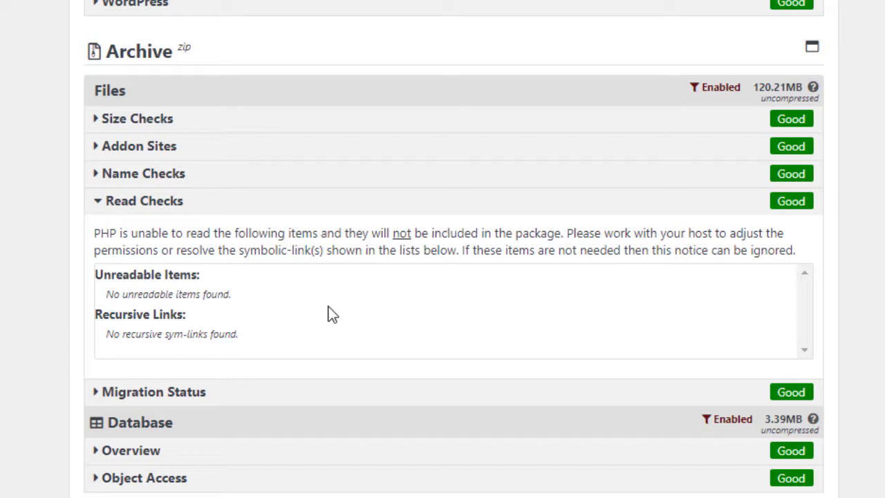
{"action": "left_click", "coordinate": [253, 207]}
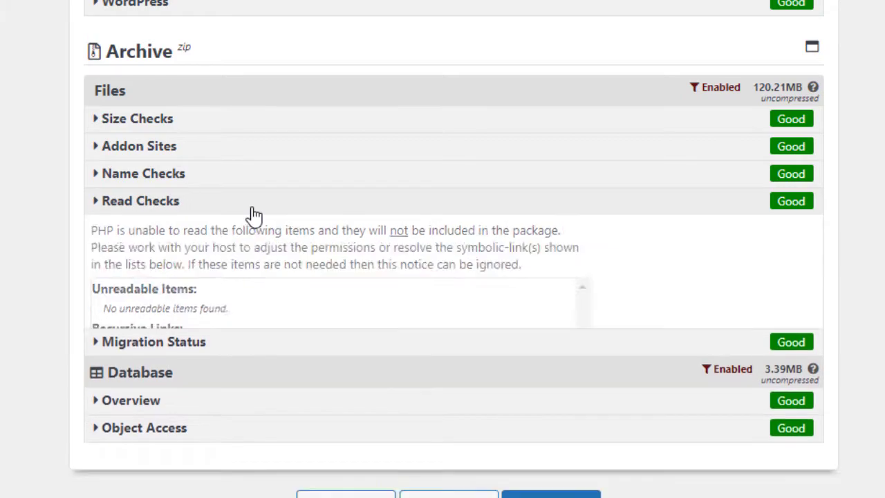
{"action": "left_click", "coordinate": [263, 335]}
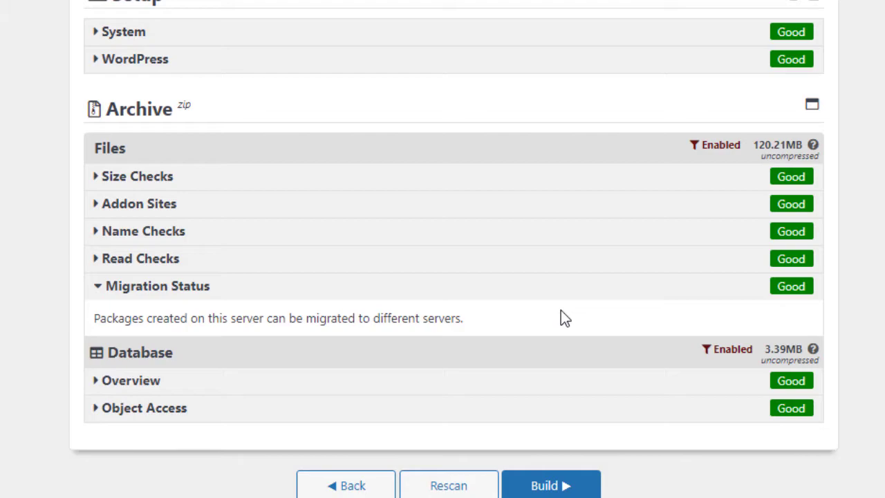
{"action": "left_click", "coordinate": [195, 295]}
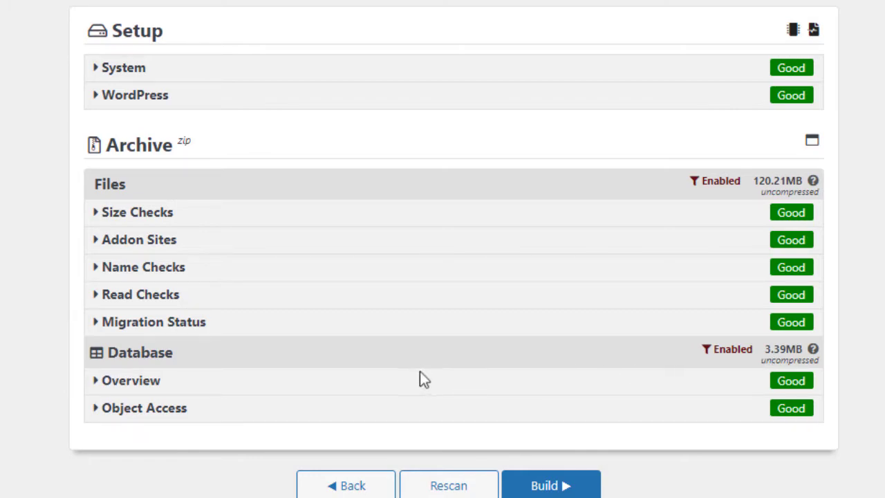
Step: Review the database Overview's total size notes and per-table uppercase, row and size details, and collapse the section
{"action": "left_click", "coordinate": [380, 388]}
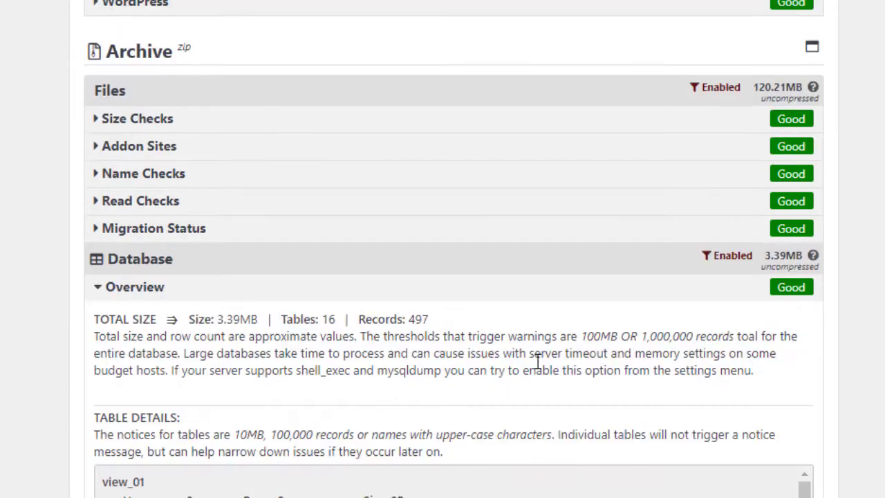
{"action": "scroll", "coordinate": [537, 366], "scroll_direction": "down", "scroll_amount": 3}
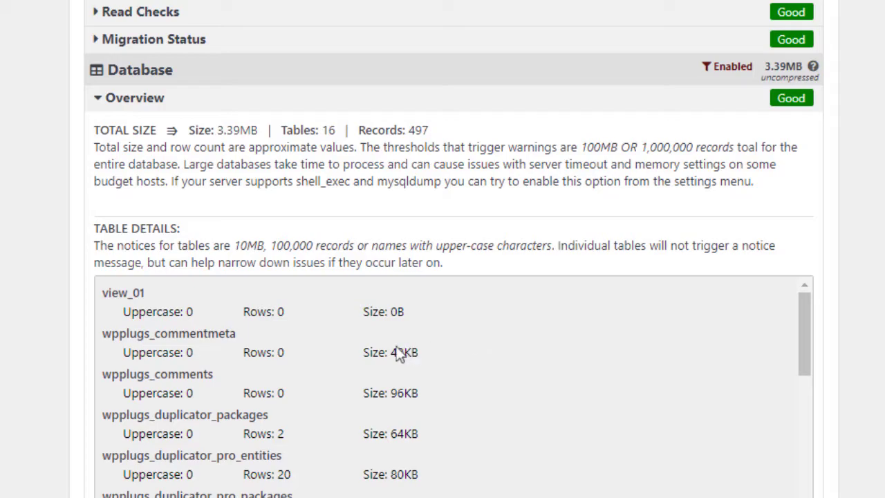
{"action": "scroll", "coordinate": [379, 347], "scroll_direction": "down", "scroll_amount": 5}
{"action": "scroll", "coordinate": [379, 348], "scroll_direction": "up", "scroll_amount": 5}
{"action": "scroll", "coordinate": [454, 360], "scroll_direction": "up", "scroll_amount": 1}
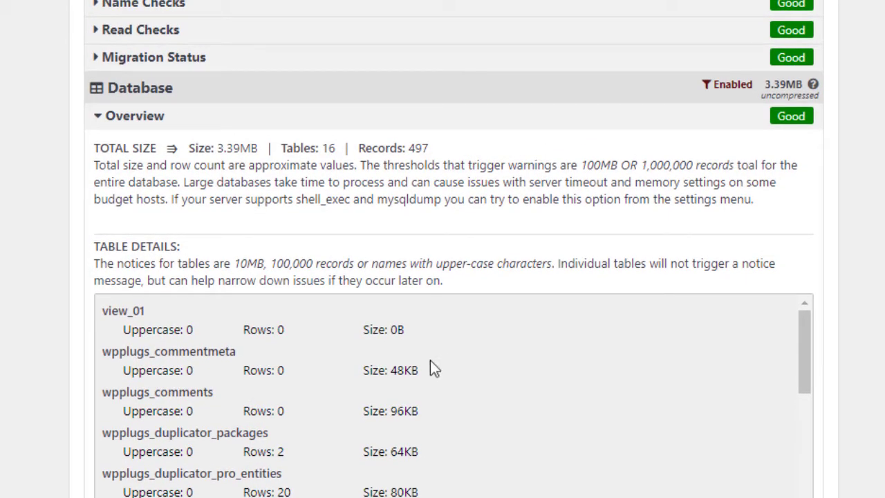
{"action": "double_click", "coordinate": [165, 374]}
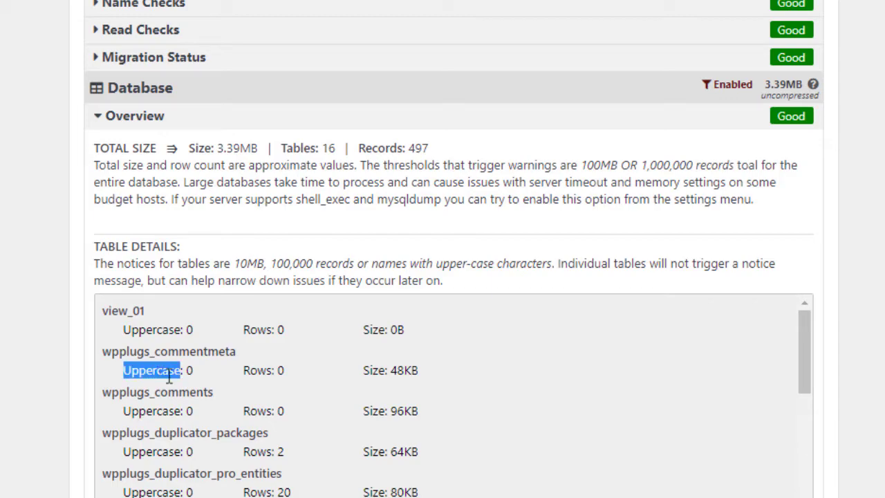
{"action": "left_click", "coordinate": [218, 368]}
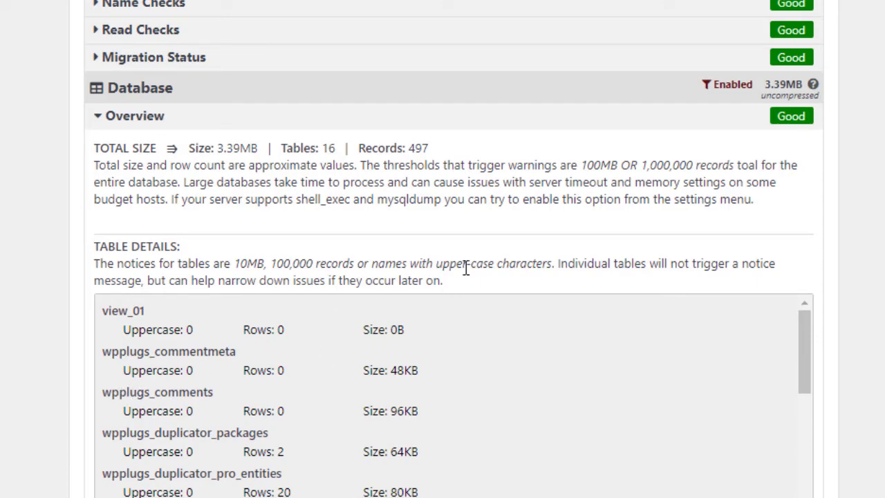
{"action": "left_click", "coordinate": [423, 127]}
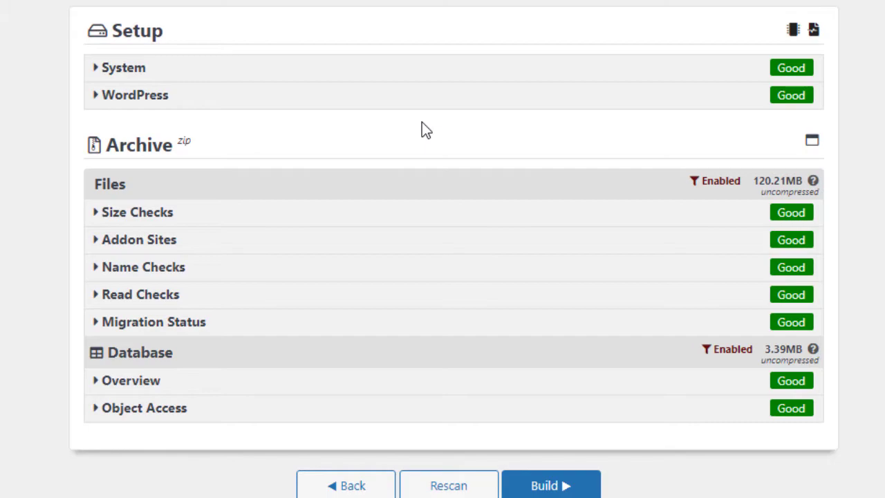
Step: Check the database's Object Access entry, collapse it, and build the package
{"action": "left_click", "coordinate": [313, 418]}
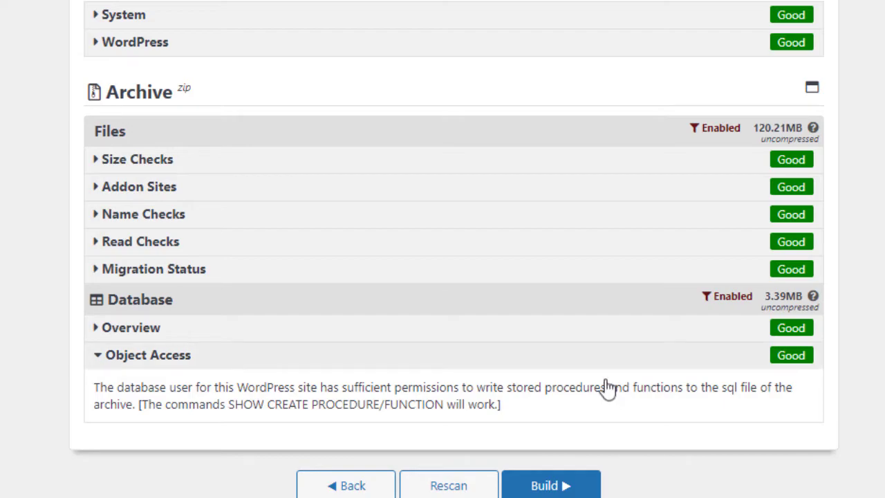
{"action": "left_click", "coordinate": [584, 356]}
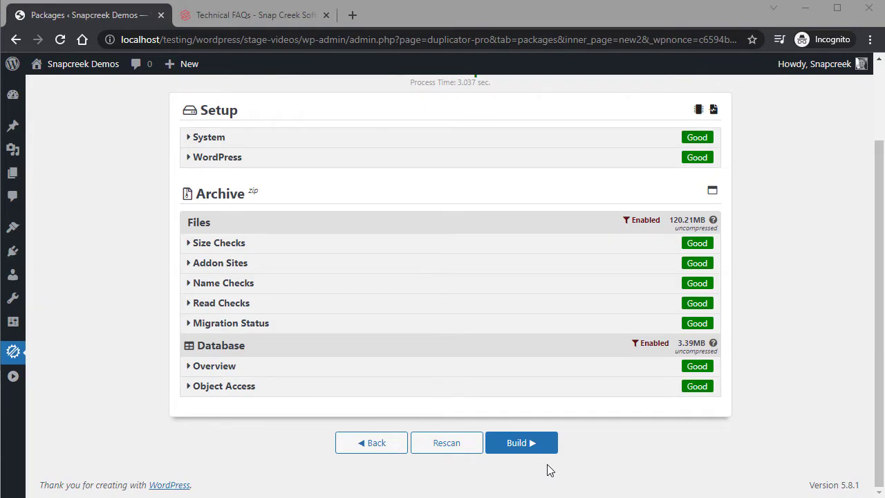
{"action": "left_click", "coordinate": [540, 443]}
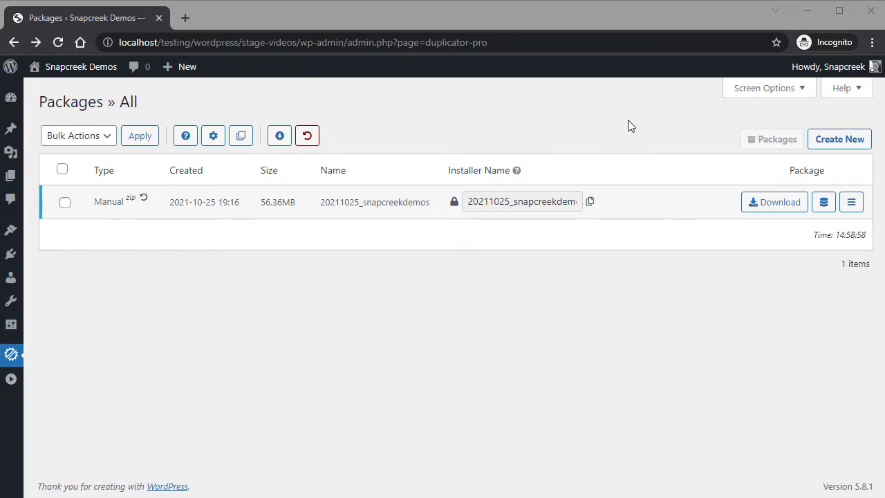
Step: Review the package list's Screen Options for packages per page and created date format, along with the bulk actions and select-all checkbox
{"action": "left_click", "coordinate": [751, 95]}
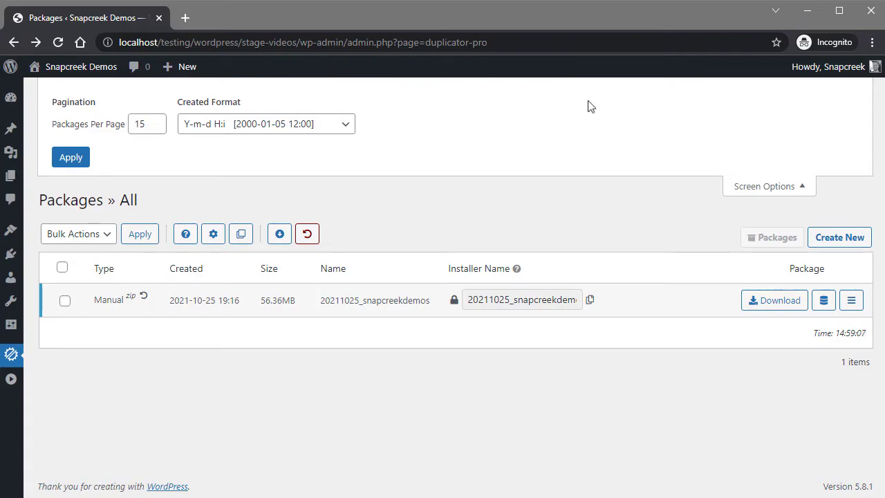
{"action": "double_click", "coordinate": [150, 124]}
{"action": "left_click", "coordinate": [69, 242]}
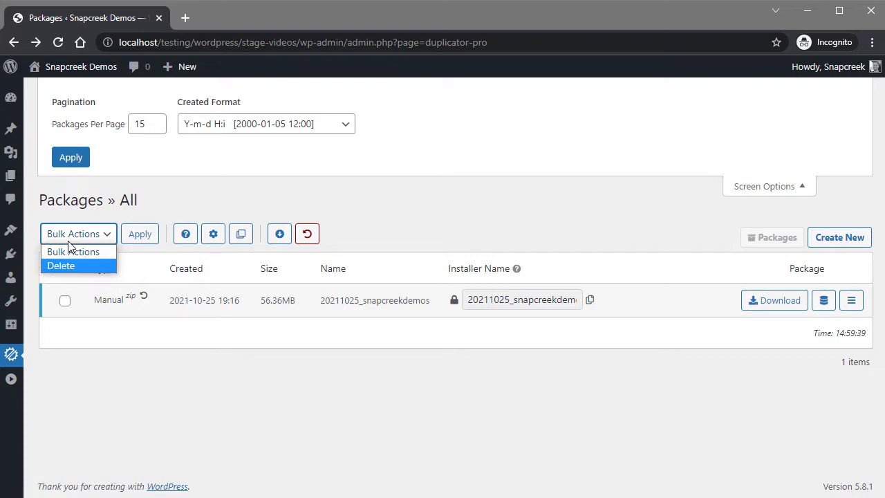
{"action": "left_click", "coordinate": [157, 192]}
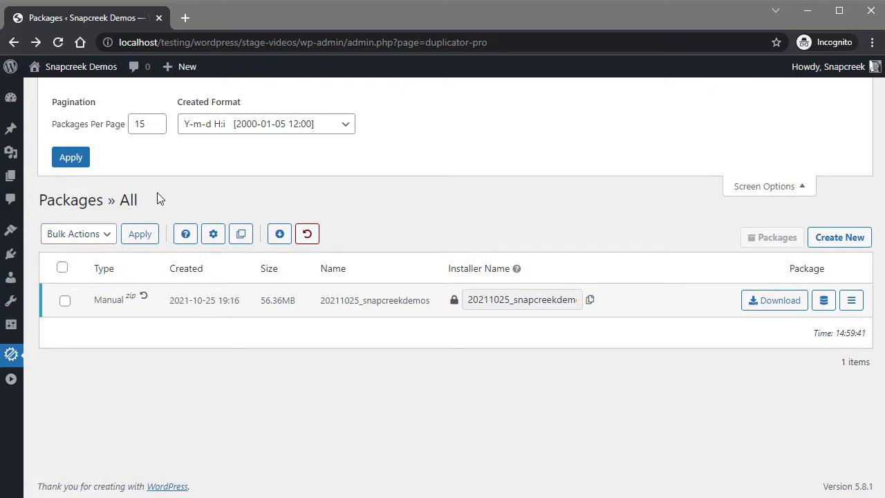
{"action": "left_click", "coordinate": [64, 267]}
{"action": "left_click", "coordinate": [64, 267]}
{"action": "left_click", "coordinate": [306, 131]}
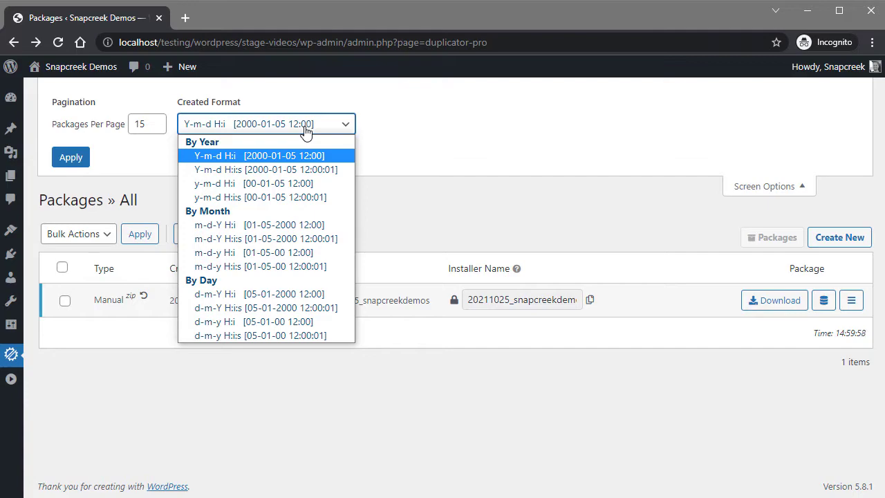
{"action": "left_click", "coordinate": [408, 217]}
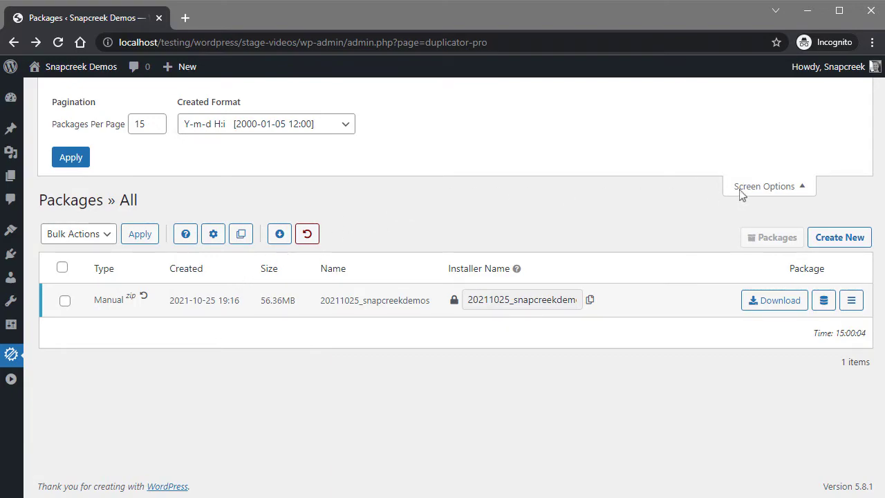
Step: Close the package list's Screen Options and check the available bulk actions without applying one
{"action": "left_click", "coordinate": [771, 188]}
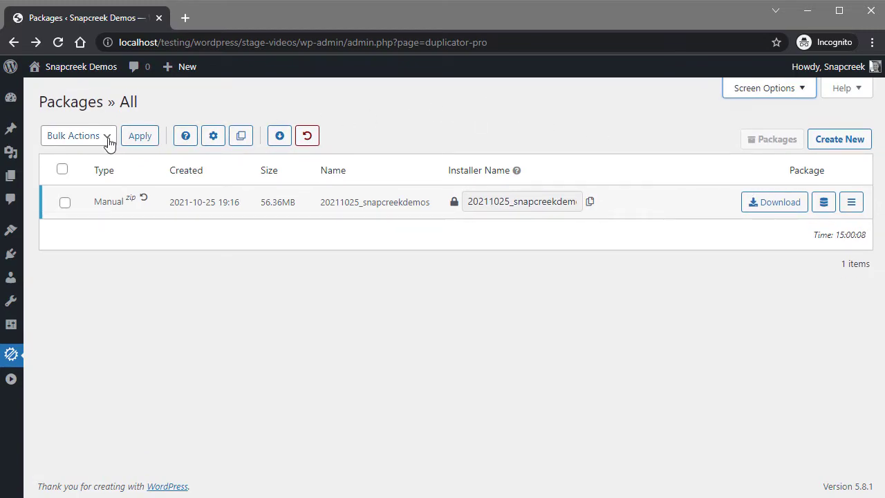
{"action": "left_click", "coordinate": [63, 142]}
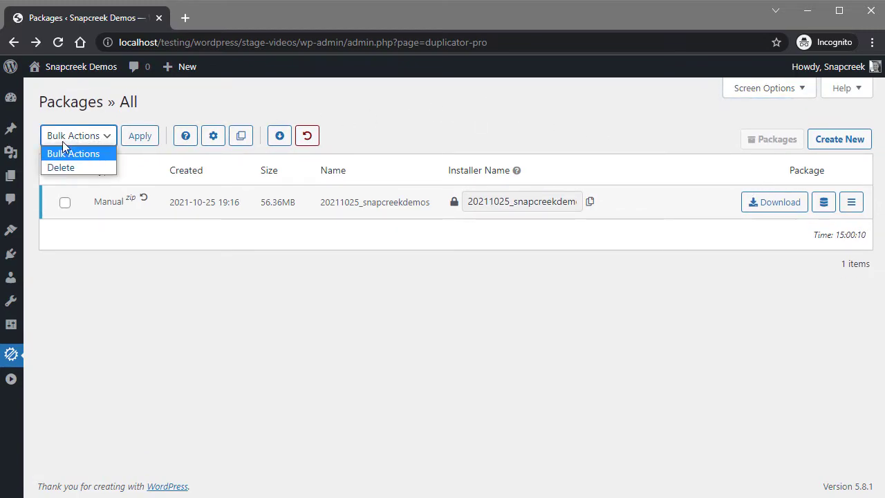
{"action": "left_click", "coordinate": [68, 118]}
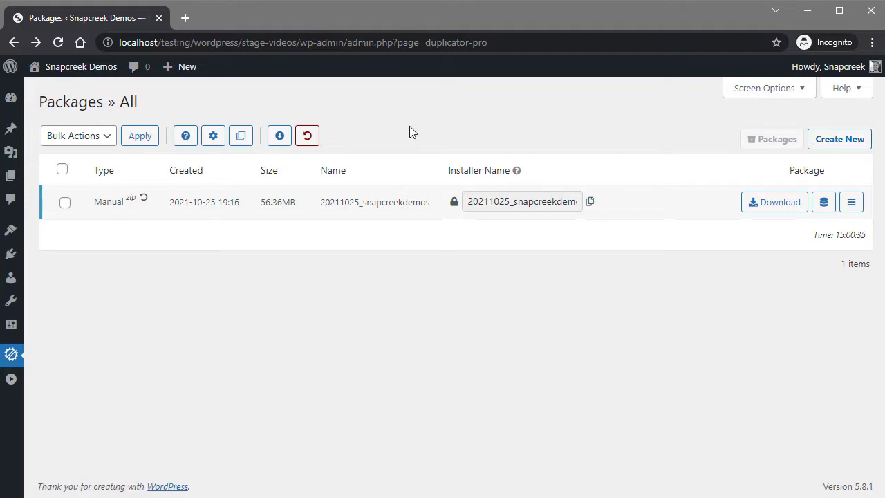
Step: Review the basic and advanced package settings, covering database, archive and installer options, and return to the package list
{"action": "left_click", "coordinate": [213, 140]}
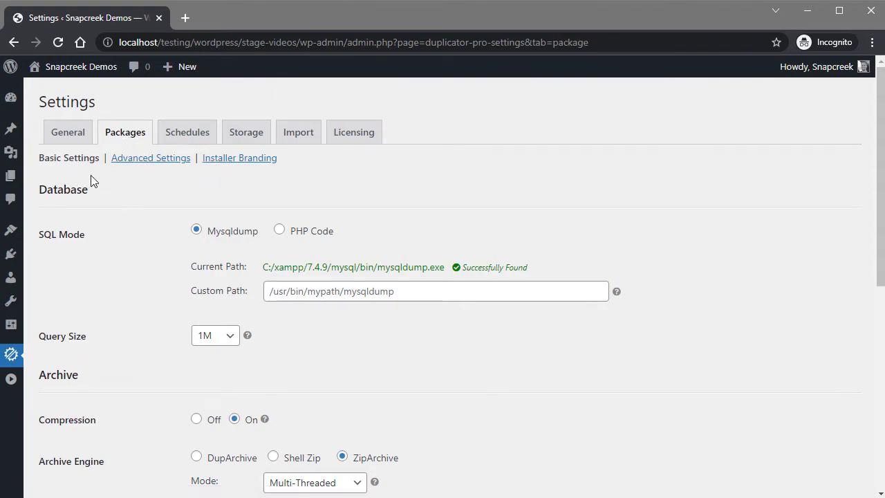
{"action": "scroll", "coordinate": [362, 200], "scroll_direction": "down", "scroll_amount": 2}
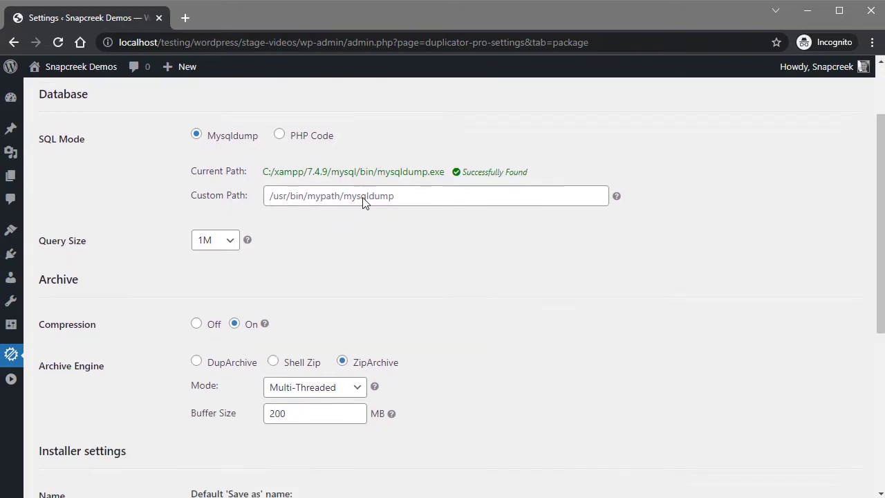
{"action": "scroll", "coordinate": [363, 201], "scroll_direction": "down", "scroll_amount": 5}
{"action": "scroll", "coordinate": [364, 202], "scroll_direction": "up", "scroll_amount": 7}
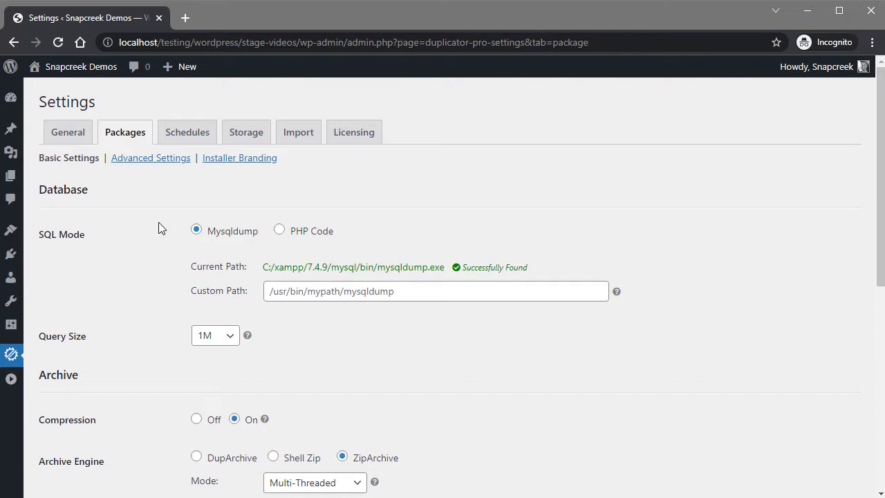
{"action": "scroll", "coordinate": [158, 228], "scroll_direction": "down", "scroll_amount": 5}
{"action": "scroll", "coordinate": [158, 228], "scroll_direction": "up", "scroll_amount": 5}
{"action": "left_click", "coordinate": [159, 159]}
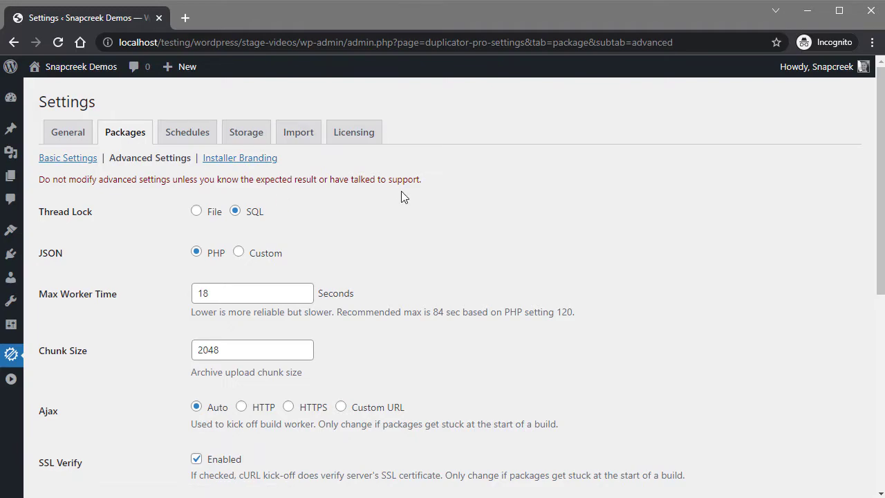
{"action": "left_click", "coordinate": [14, 42]}
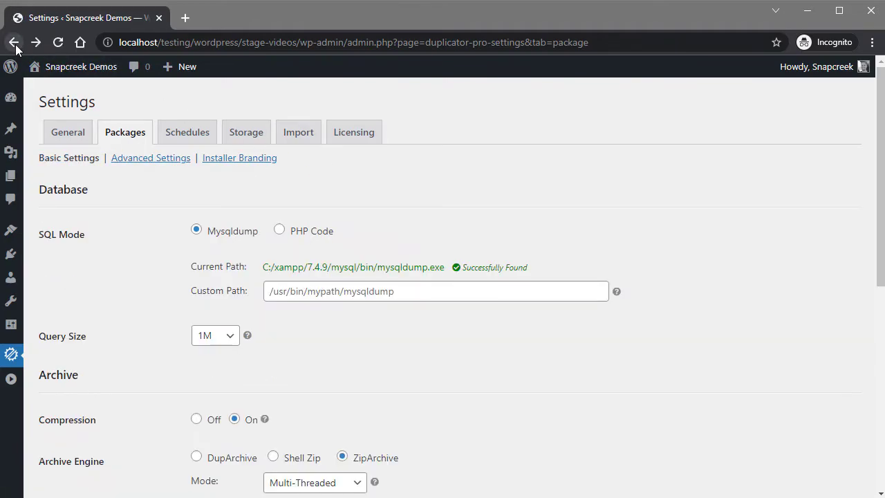
{"action": "left_click", "coordinate": [14, 42]}
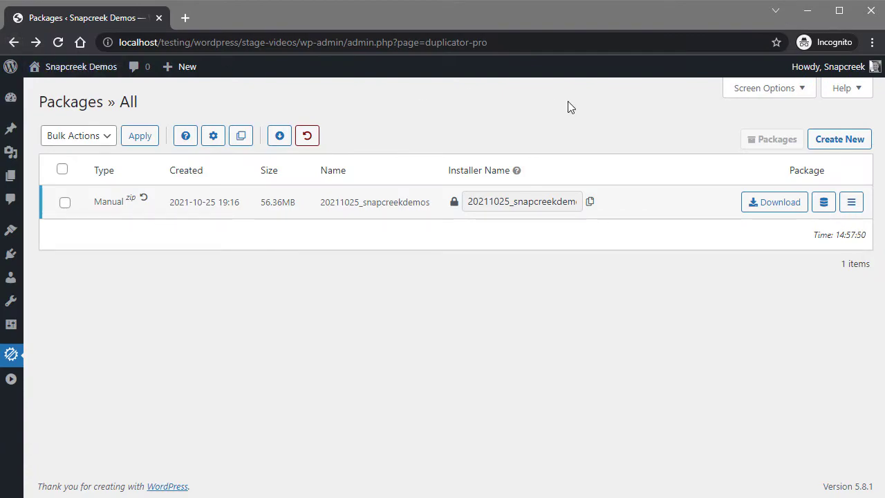
Step: Look over the package templates and the archive Import page, returning to the package list after each
{"action": "left_click", "coordinate": [242, 136]}
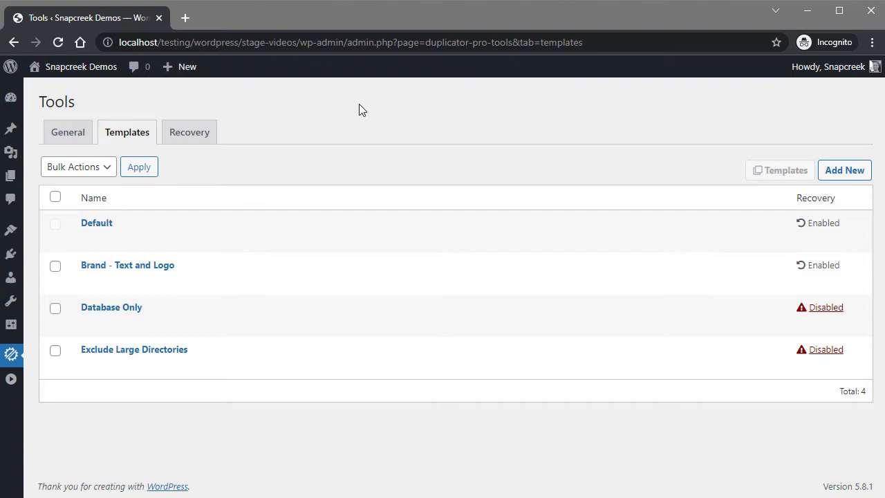
{"action": "left_click", "coordinate": [14, 42]}
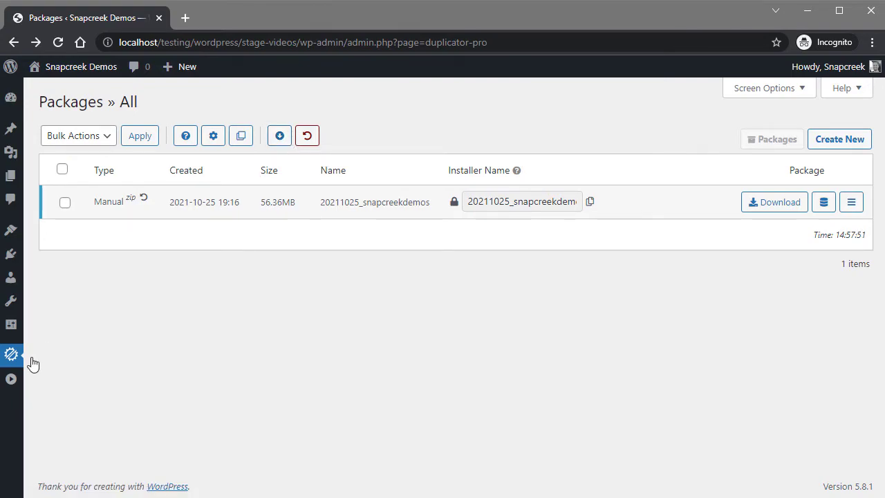
{"action": "mouse_move", "coordinate": [31, 357]}
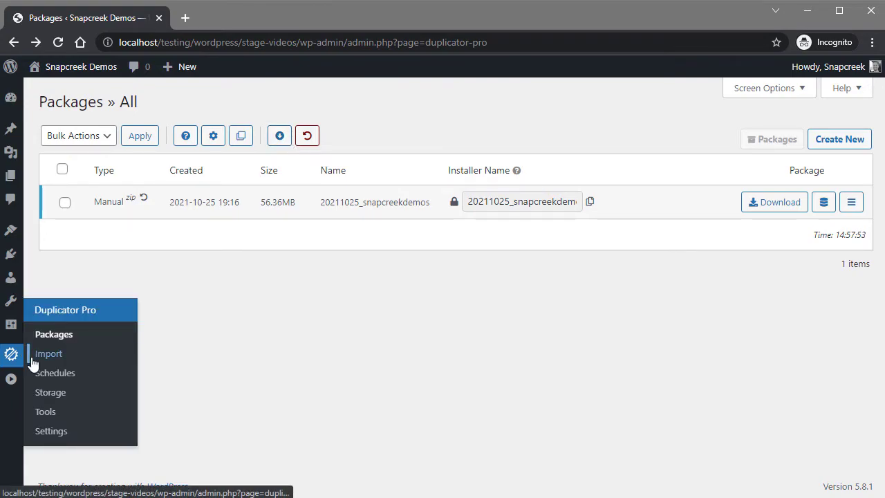
{"action": "left_click", "coordinate": [32, 357]}
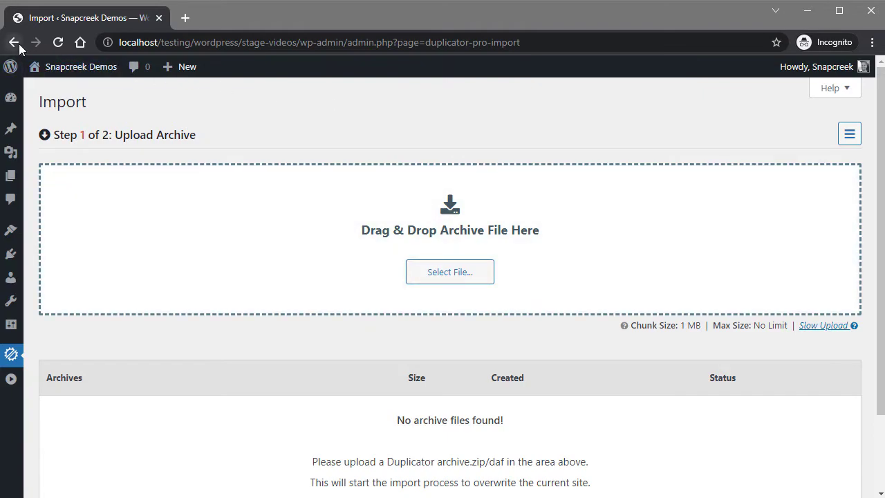
{"action": "left_click", "coordinate": [13, 43]}
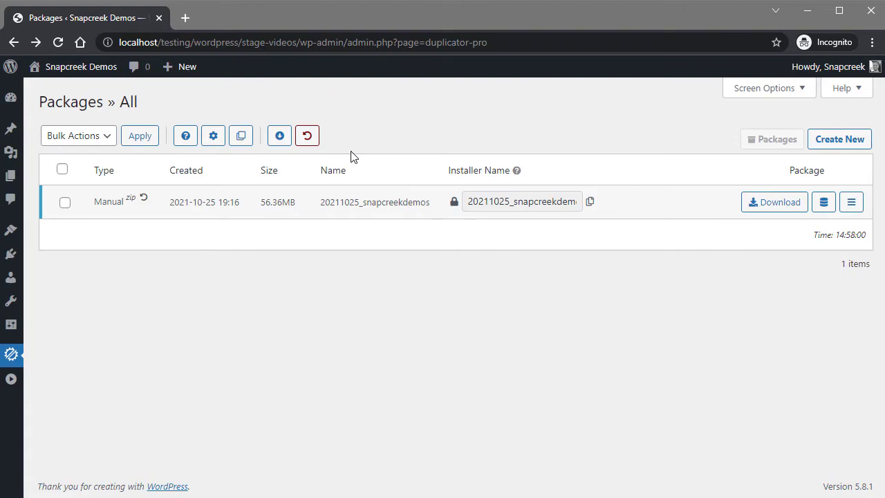
Step: Check the Details, Transfer and Recovery options offered for the 20211025_snapcreekdemos package
{"action": "left_click", "coordinate": [847, 208]}
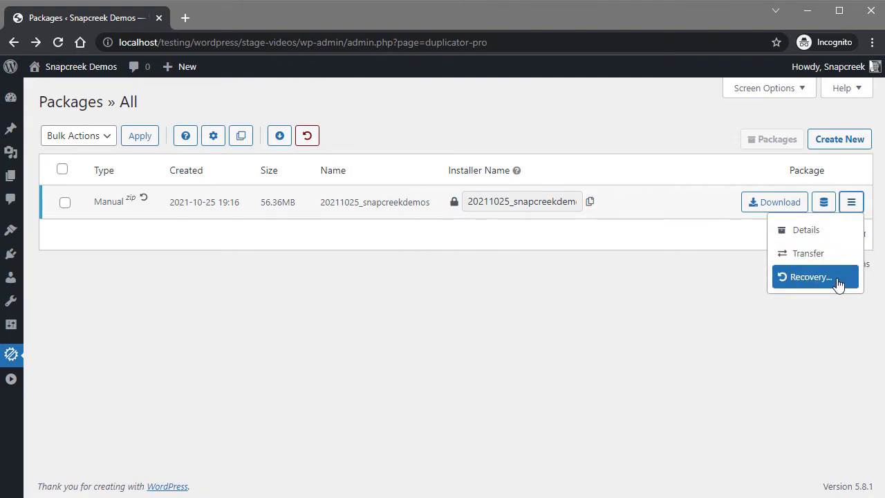
{"action": "left_click", "coordinate": [563, 300]}
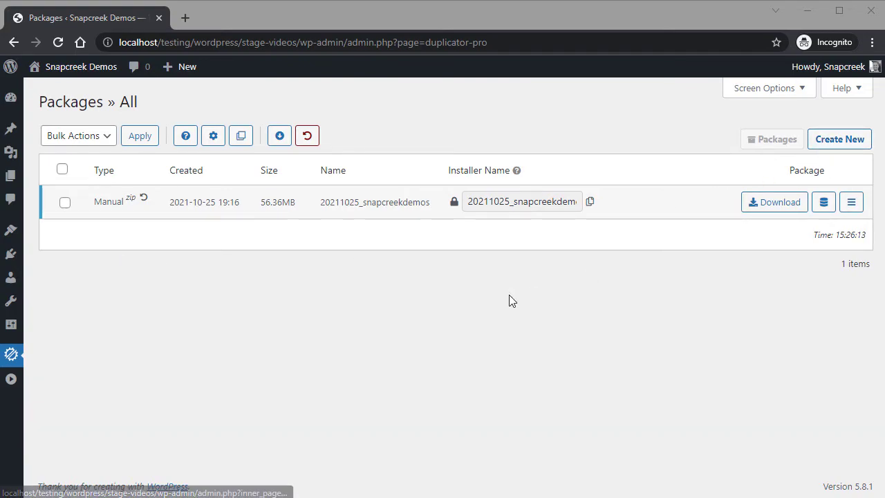
Step: Run the Database Only schedule immediately and confirm the run
{"action": "mouse_move", "coordinate": [14, 358]}
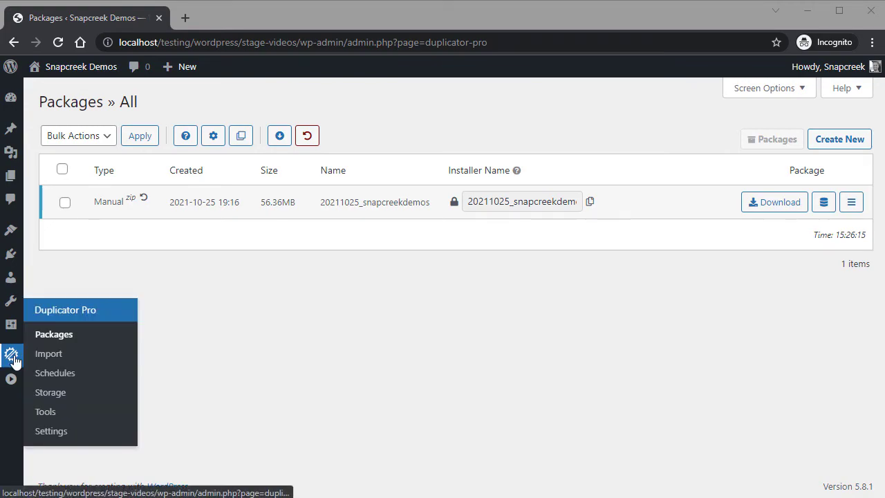
{"action": "left_click", "coordinate": [49, 377]}
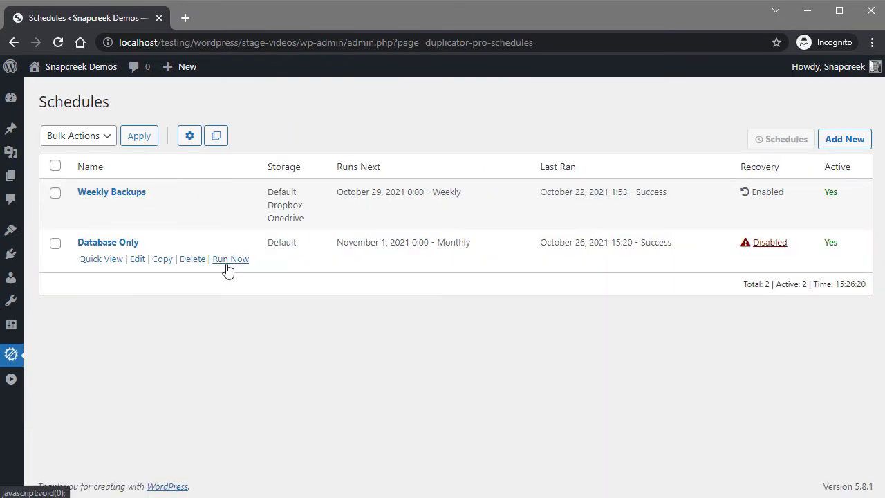
{"action": "left_click", "coordinate": [228, 261]}
{"action": "left_click", "coordinate": [547, 318]}
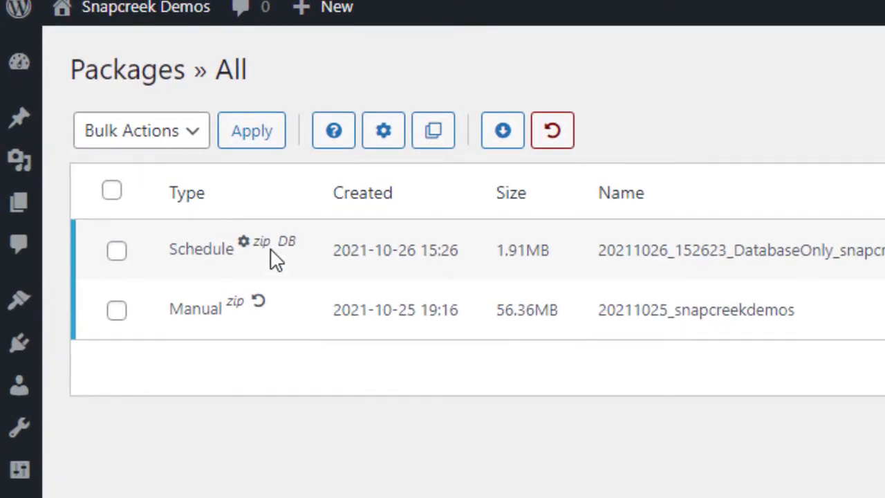
Step: Compare the type indicators and Recovery options of the scheduled database package and the manual package
{"action": "mouse_move", "coordinate": [243, 242]}
{"action": "mouse_move", "coordinate": [261, 304]}
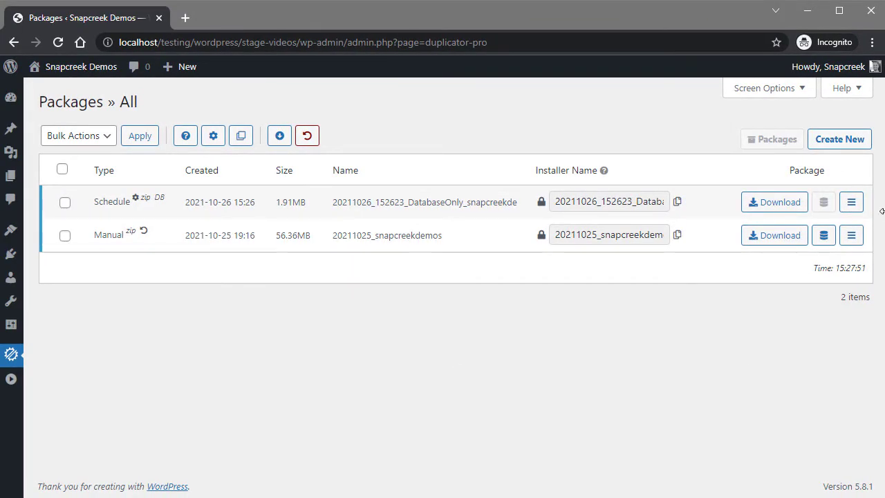
{"action": "left_click", "coordinate": [851, 202]}
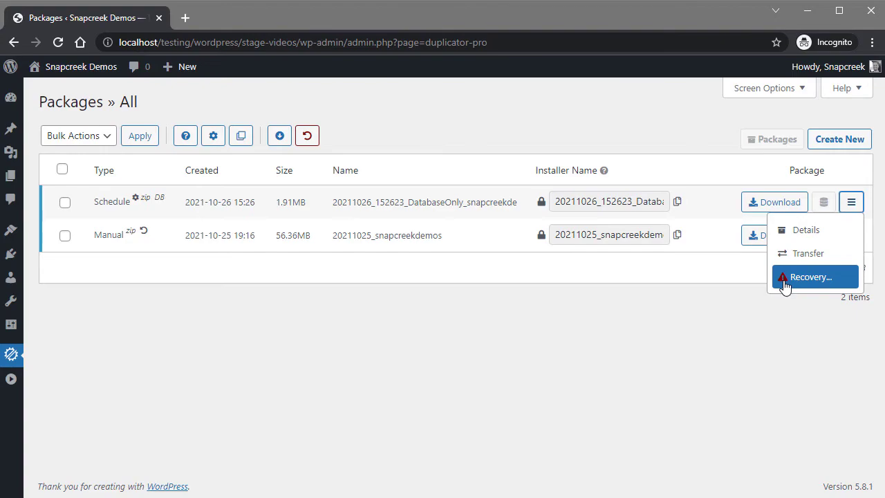
{"action": "left_click", "coordinate": [697, 295]}
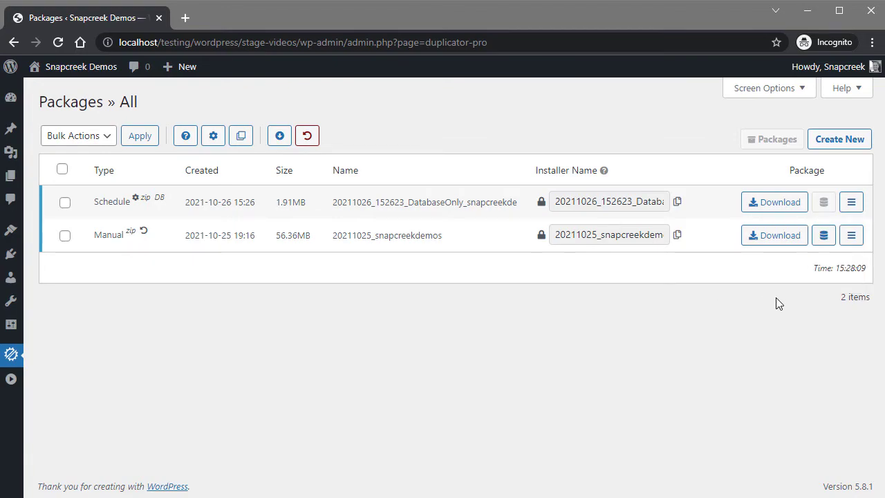
{"action": "left_click", "coordinate": [852, 238]}
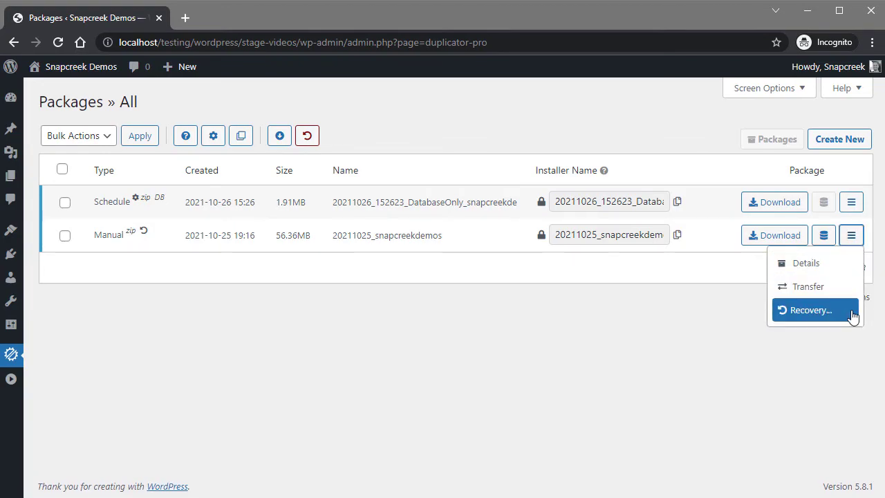
{"action": "left_click", "coordinate": [608, 333]}
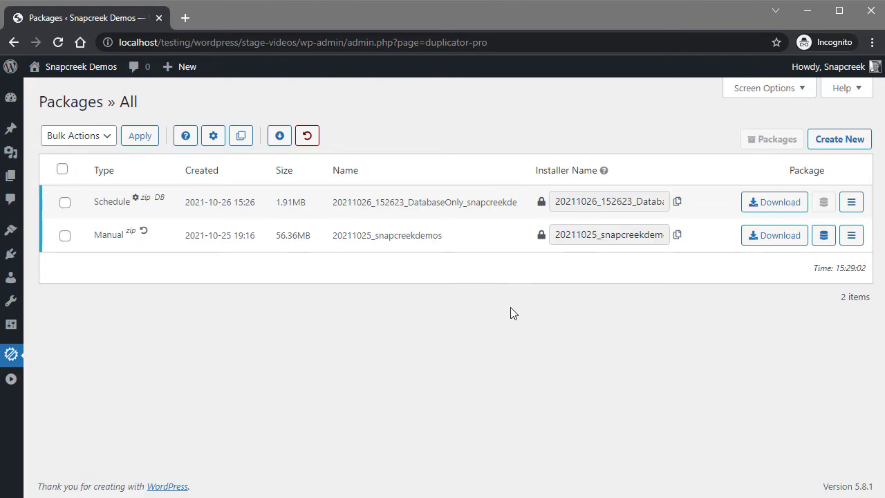
Step: View the scheduled package's full installer name, collapse it, and check the lock indicator beside it
{"action": "left_click", "coordinate": [616, 205]}
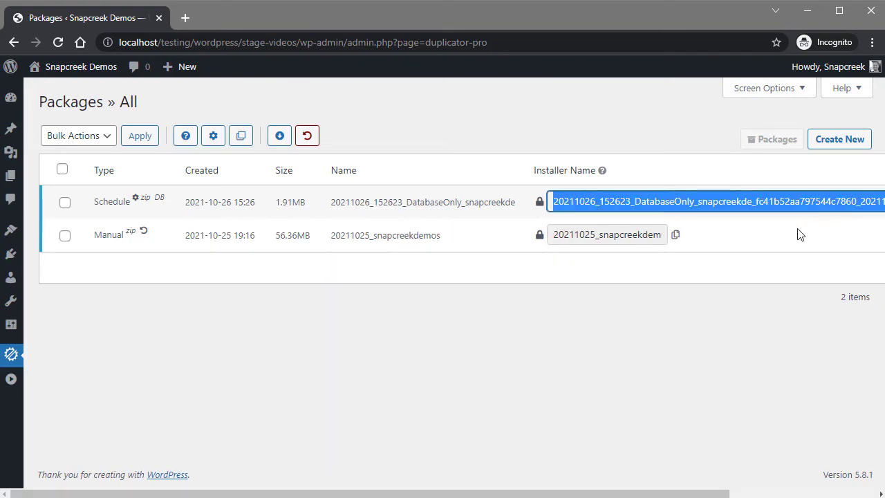
{"action": "left_click", "coordinate": [638, 335]}
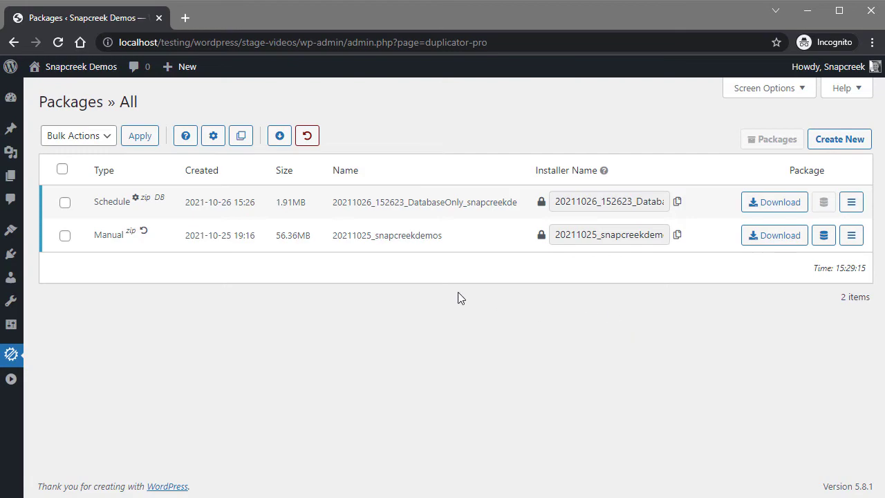
{"action": "mouse_move", "coordinate": [543, 205]}
Step: Set the default installer name to installer.php, save the package settings, and return to the package list
{"action": "left_click", "coordinate": [212, 141]}
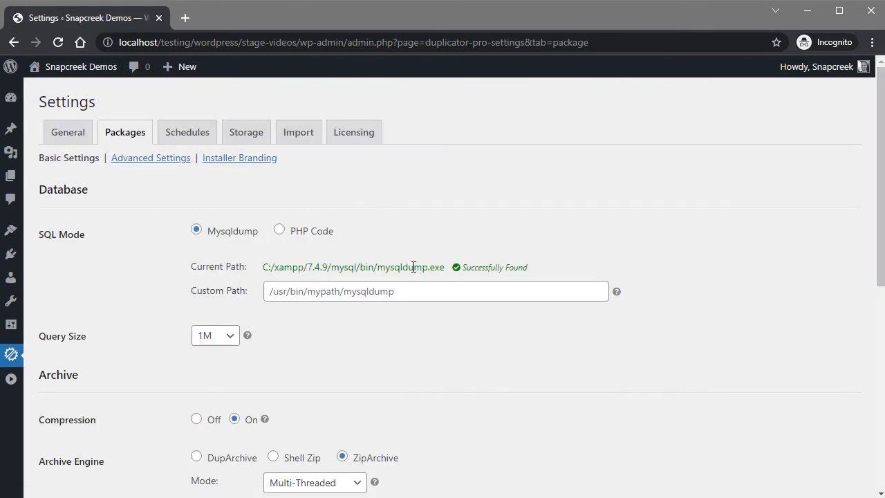
{"action": "scroll", "coordinate": [413, 235], "scroll_direction": "down", "scroll_amount": 4}
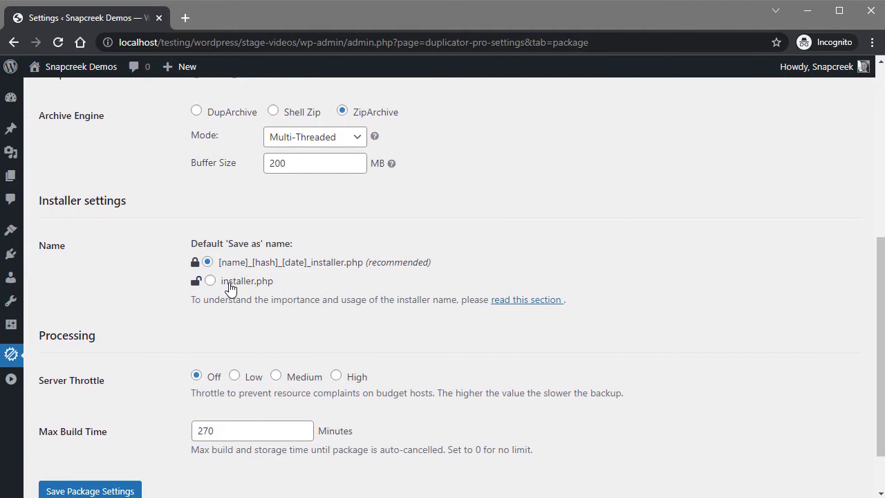
{"action": "left_click", "coordinate": [209, 280]}
{"action": "left_click", "coordinate": [90, 490]}
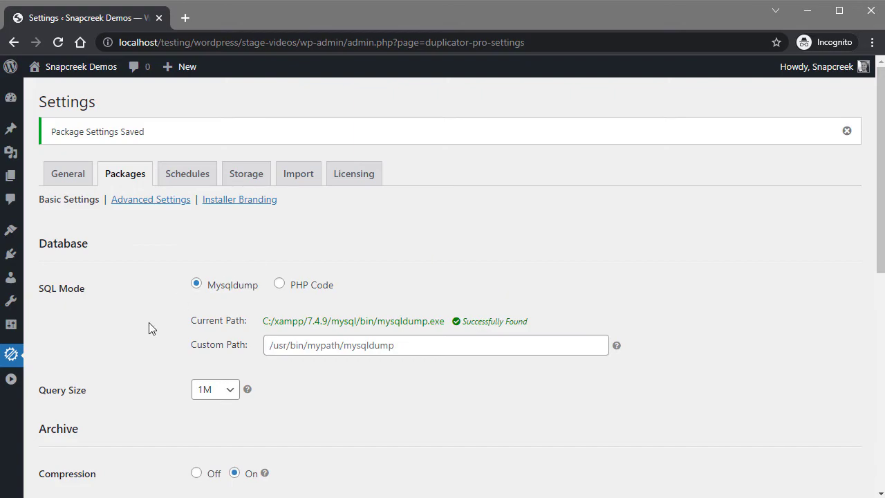
{"action": "left_click", "coordinate": [42, 363]}
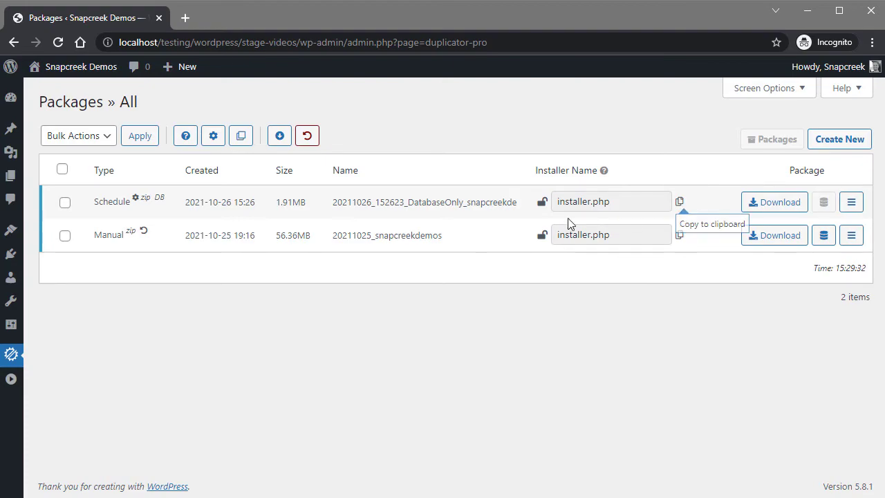
Step: Set the default installer name to the recommended [name]_[hash]_[date]_installer.php, save the package settings, and reopen the package list
{"action": "left_click", "coordinate": [214, 135]}
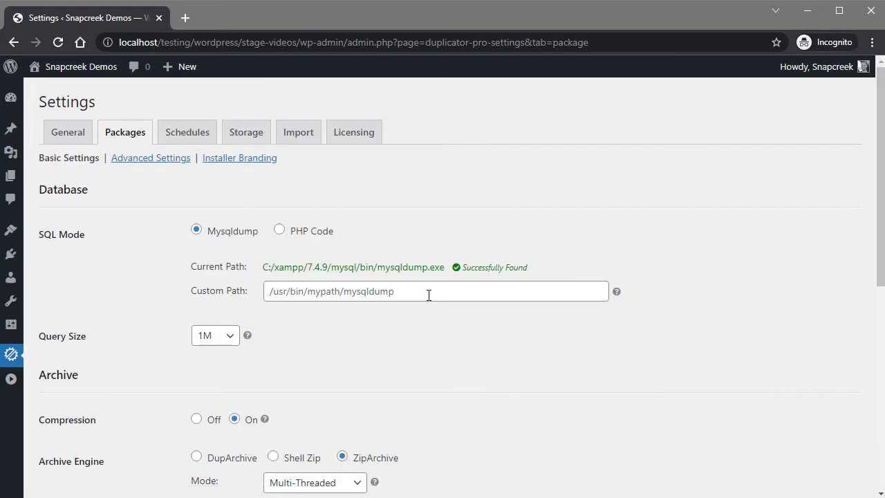
{"action": "scroll", "coordinate": [429, 294], "scroll_direction": "down", "scroll_amount": 5}
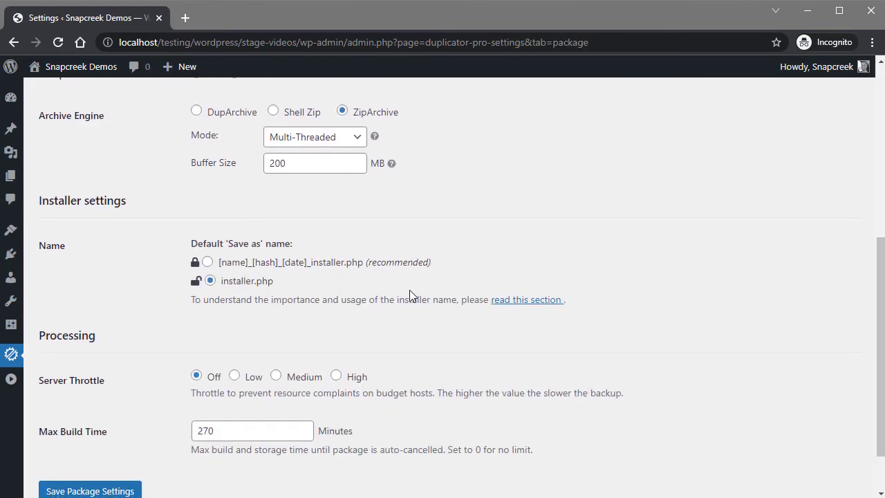
{"action": "left_click", "coordinate": [208, 262]}
{"action": "scroll", "coordinate": [389, 316], "scroll_direction": "down", "scroll_amount": 2}
{"action": "left_click", "coordinate": [136, 432]}
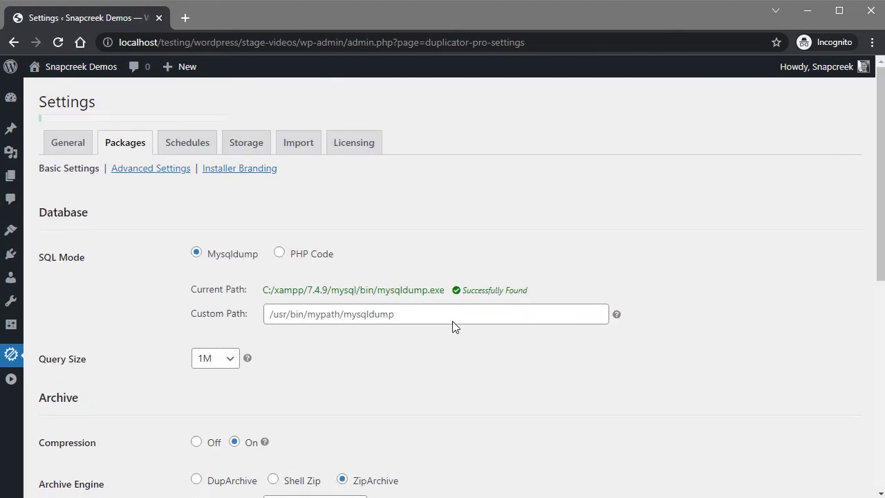
{"action": "mouse_move", "coordinate": [11, 362]}
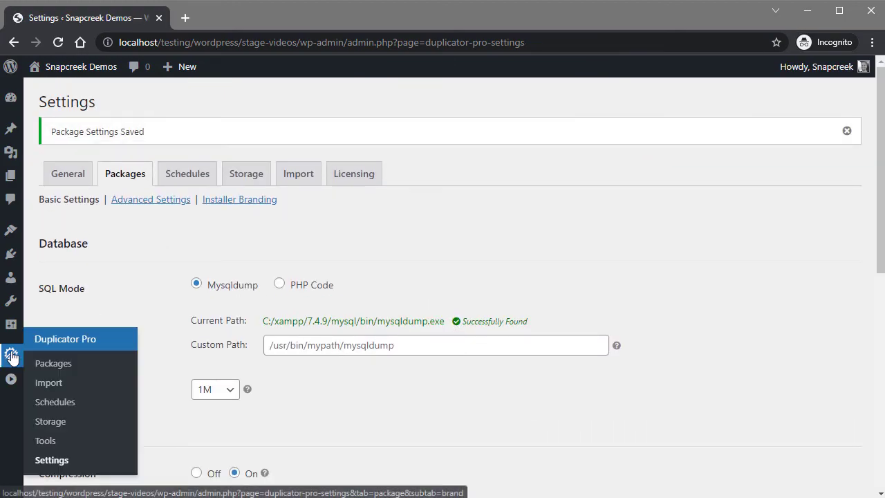
{"action": "left_click", "coordinate": [59, 364]}
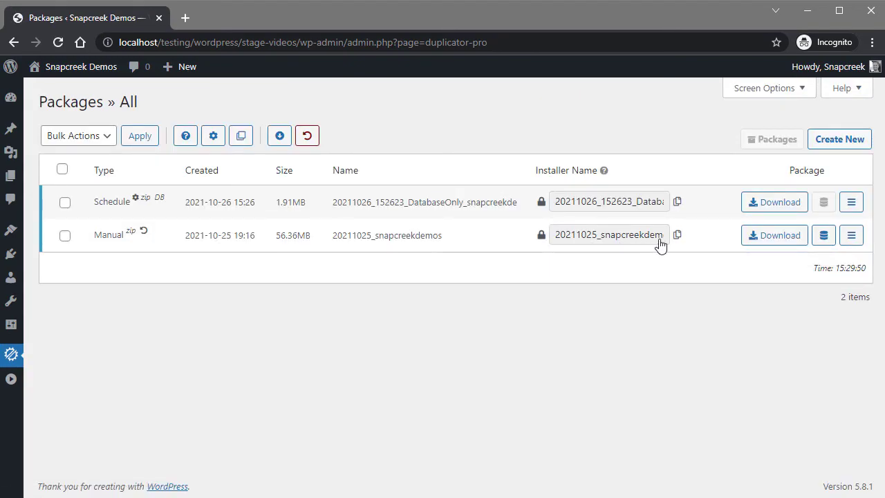
Step: Download both the archive and the installer of the manual package 20211025_snapcreekdemos into the temp-solo folder, and dismiss the downloads bar
{"action": "left_click", "coordinate": [780, 236]}
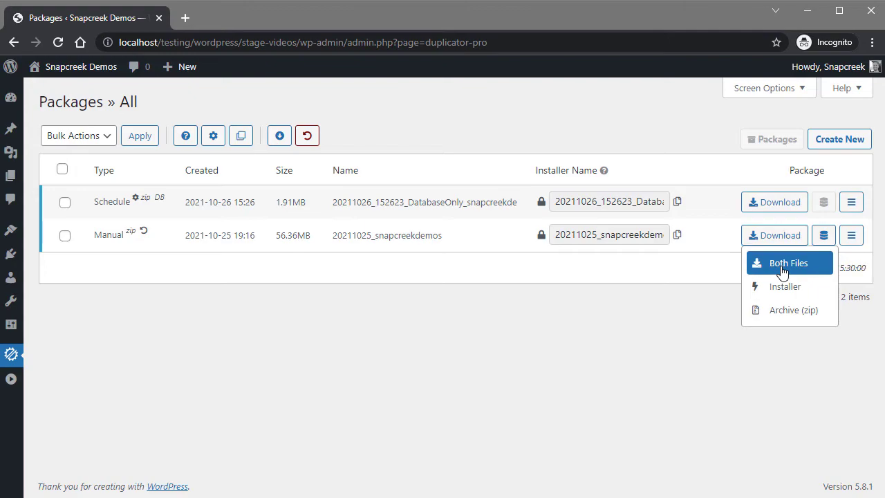
{"action": "left_click", "coordinate": [782, 270]}
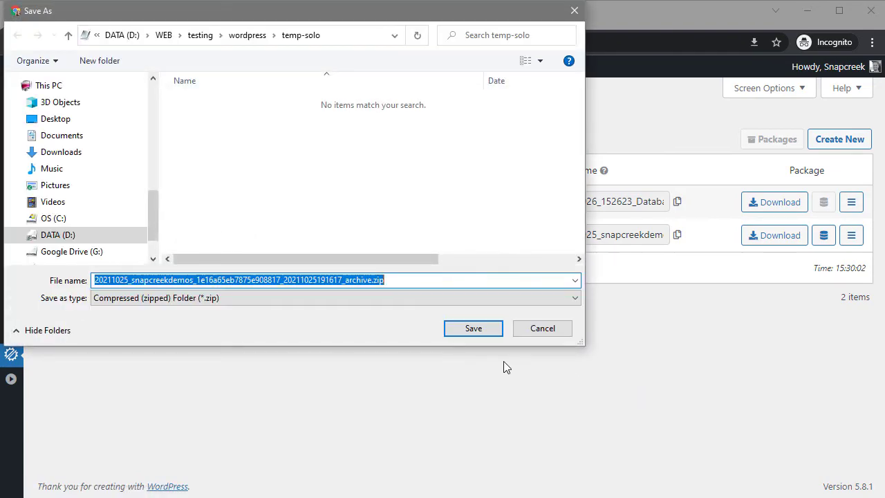
{"action": "left_click", "coordinate": [462, 331]}
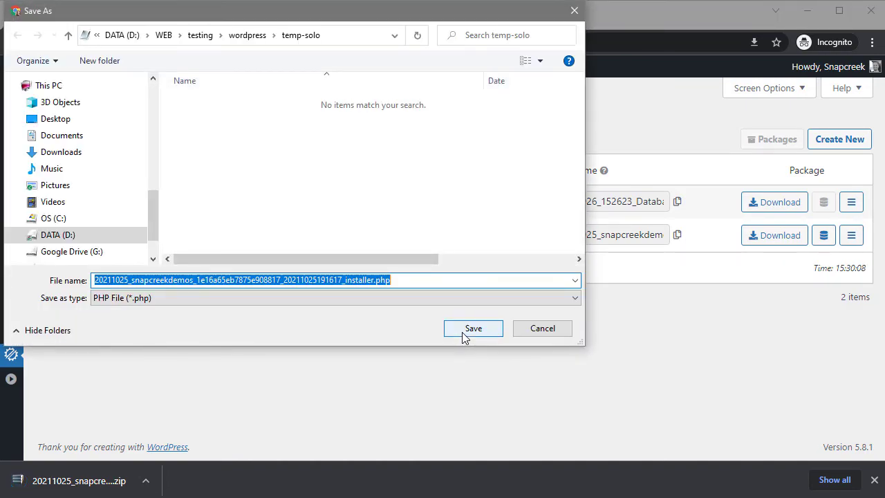
{"action": "left_click", "coordinate": [465, 333]}
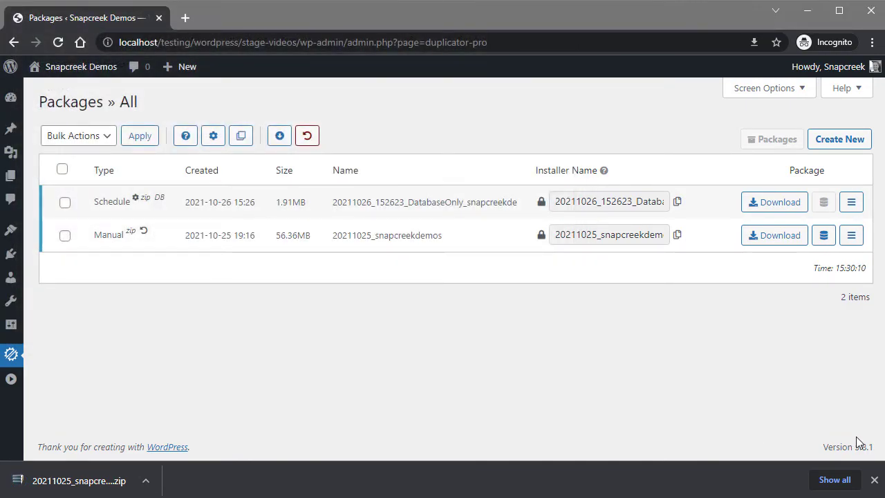
{"action": "left_click", "coordinate": [873, 480]}
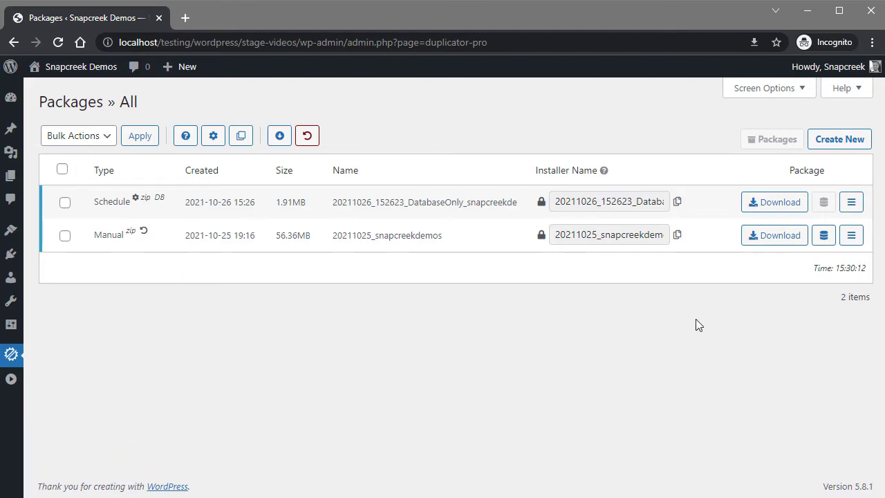
Step: Copy the manual package's installer name and open the localhost/testing/wordpress/temp-solo/ directory in a new browser tab
{"action": "left_click", "coordinate": [677, 236]}
{"action": "left_click", "coordinate": [677, 235]}
{"action": "left_click", "coordinate": [185, 18]}
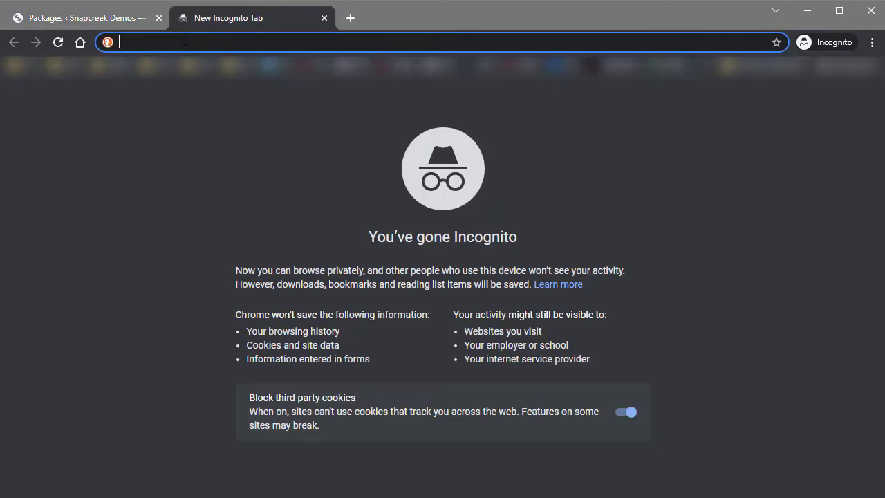
{"action": "left_click", "coordinate": [20, 66]}
{"action": "left_click", "coordinate": [40, 197]}
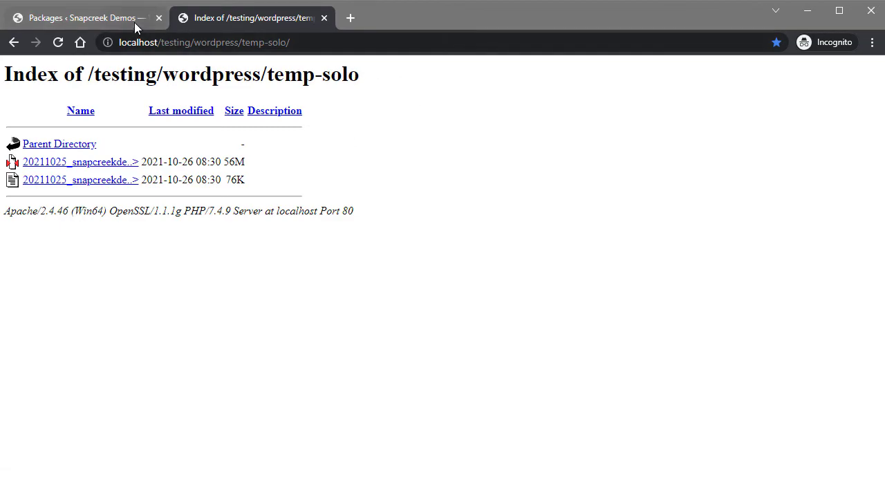
Step: Append the copied installer file name to the temp-solo address and launch the Duplicator Pro installer
{"action": "left_click", "coordinate": [327, 43]}
{"action": "left_click", "coordinate": [327, 42]}
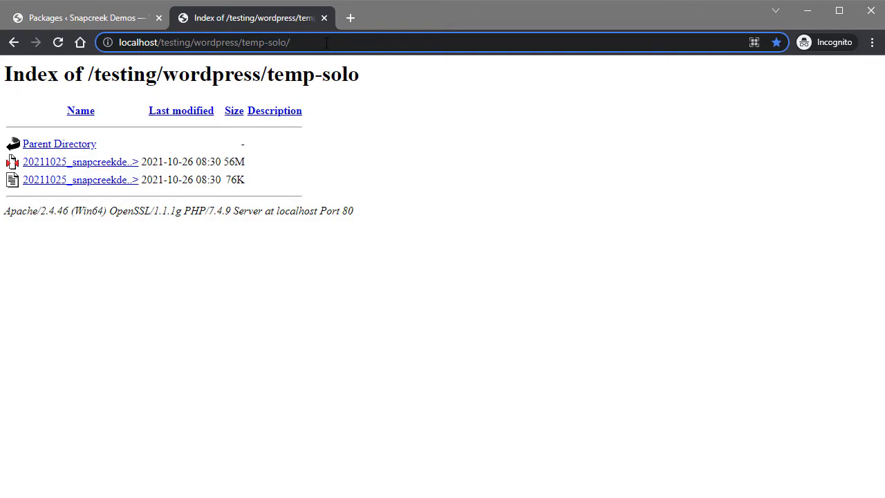
{"action": "key", "text": "ctrl+v"}
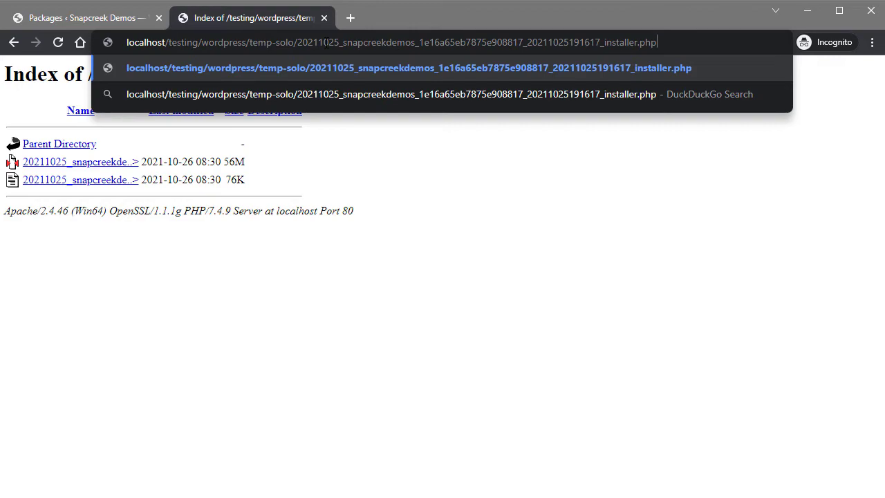
{"action": "key", "text": "Return"}
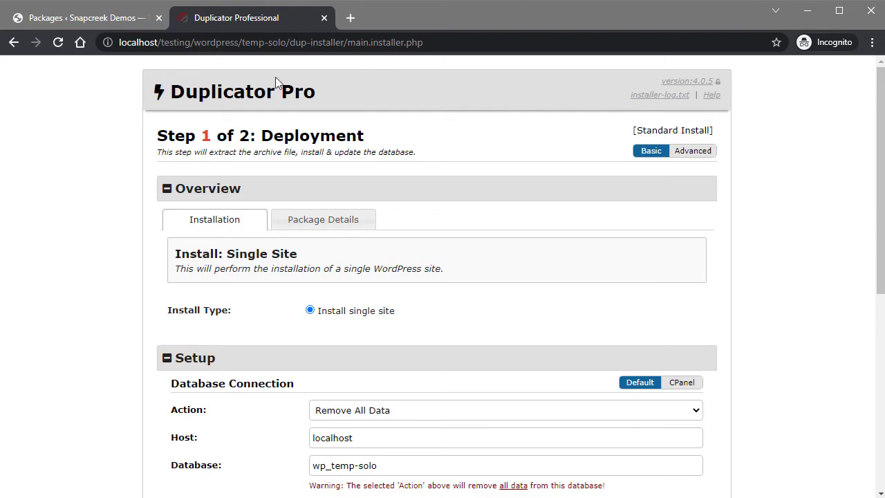
Step: Return to the package list and compare the download choices of the manual package and the scheduled database package
{"action": "left_click", "coordinate": [75, 19]}
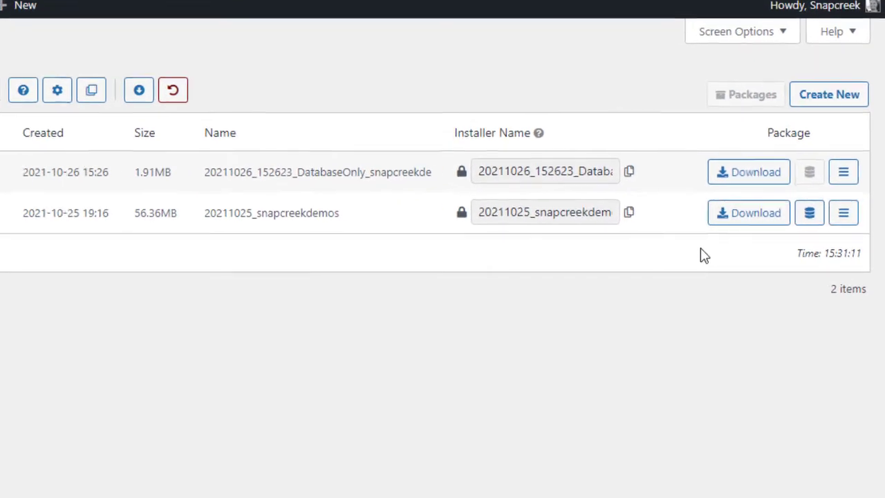
{"action": "left_click", "coordinate": [747, 218]}
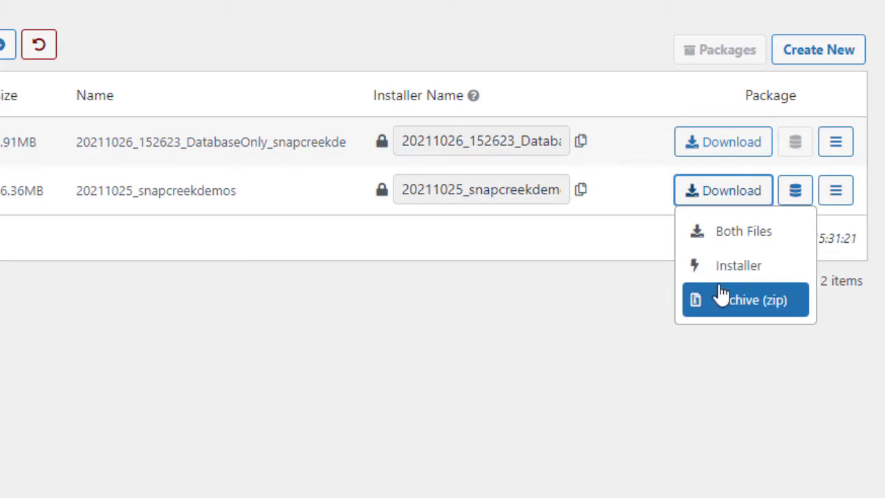
{"action": "left_click", "coordinate": [626, 312]}
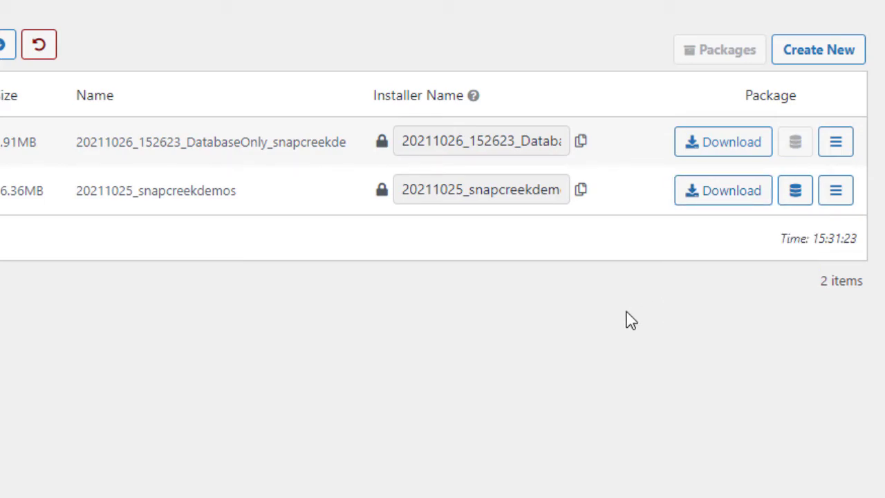
{"action": "left_click", "coordinate": [700, 202]}
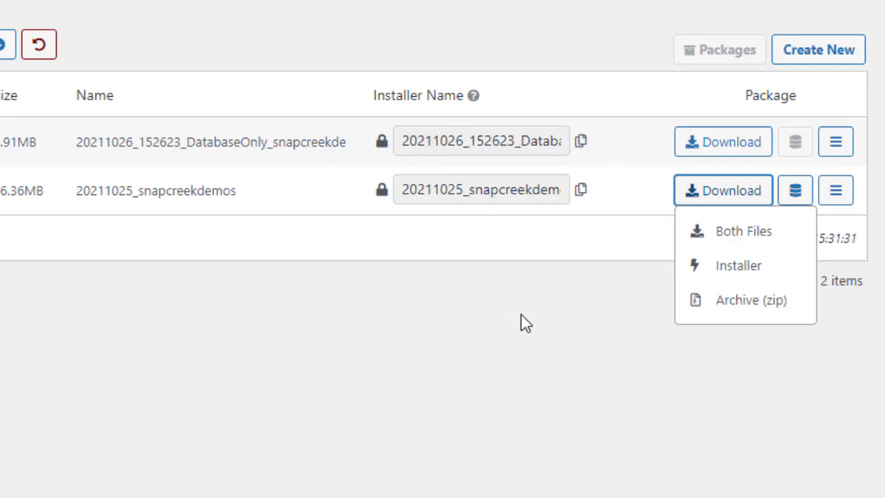
{"action": "left_click", "coordinate": [594, 313]}
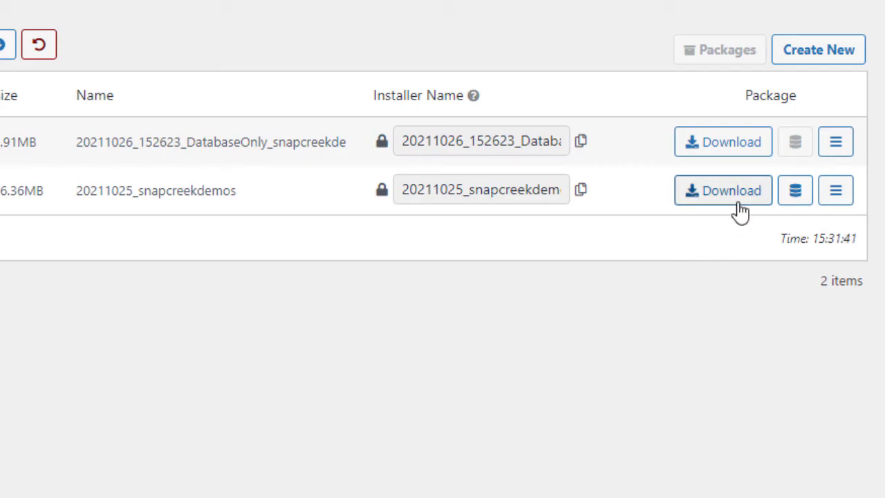
{"action": "left_click", "coordinate": [701, 142]}
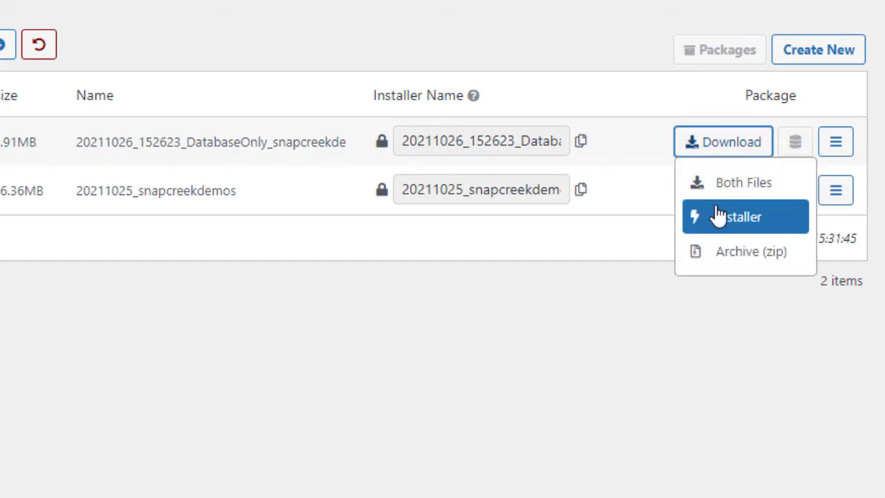
{"action": "left_click", "coordinate": [750, 191]}
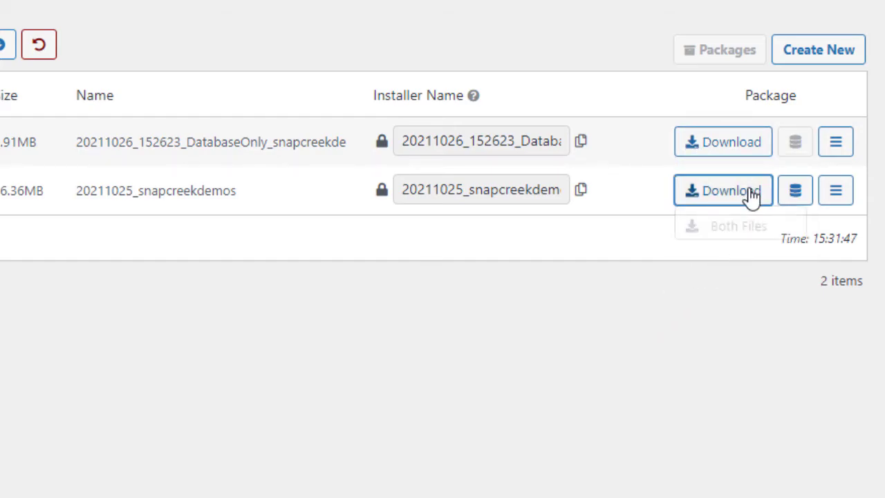
{"action": "left_click", "coordinate": [567, 322]}
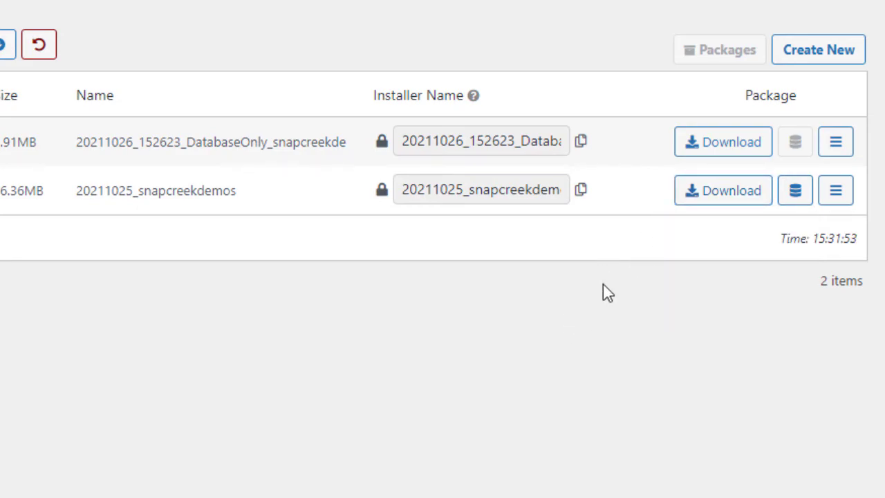
Step: Review the manual package's Both Files, Installer and Archive (zip) download choices without downloading anything
{"action": "left_click", "coordinate": [705, 192]}
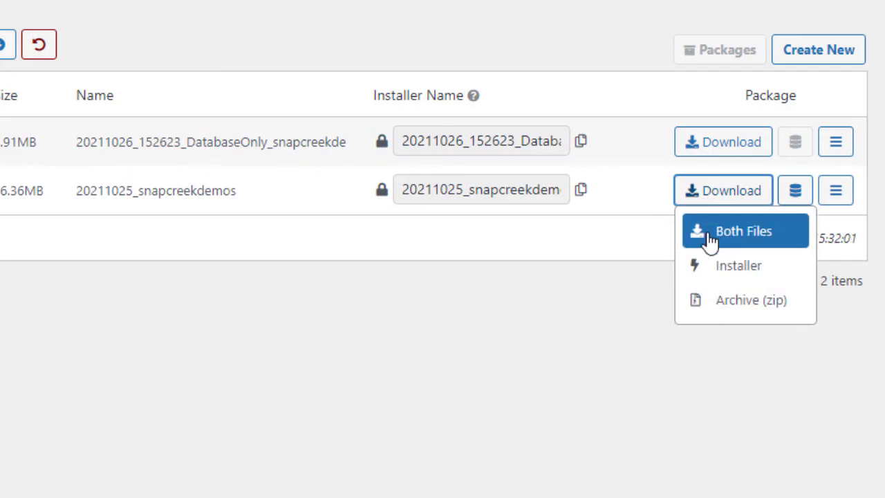
{"action": "left_click", "coordinate": [629, 290]}
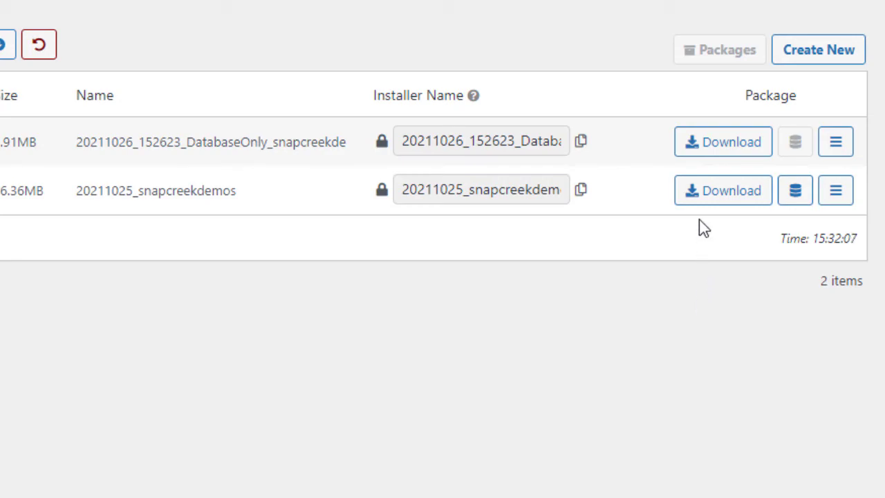
{"action": "left_click", "coordinate": [700, 199]}
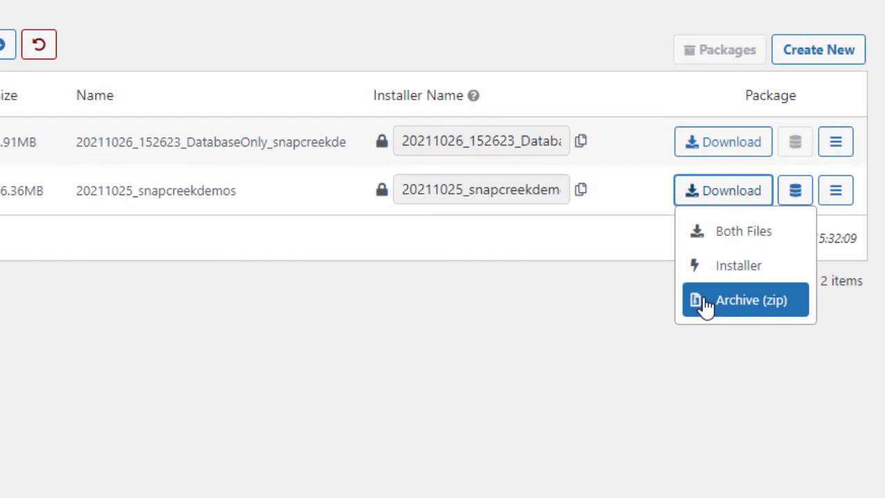
{"action": "left_click", "coordinate": [589, 303]}
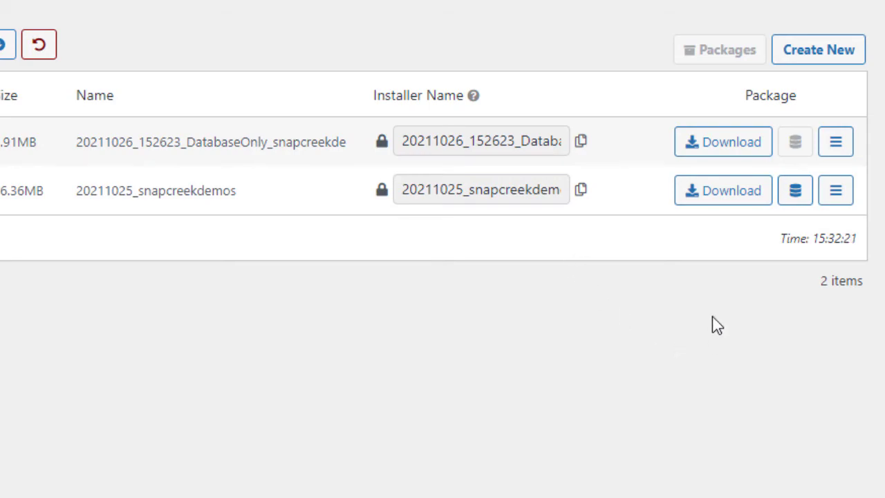
{"action": "left_click", "coordinate": [712, 200]}
{"action": "left_click", "coordinate": [567, 317]}
{"action": "left_click", "coordinate": [726, 196]}
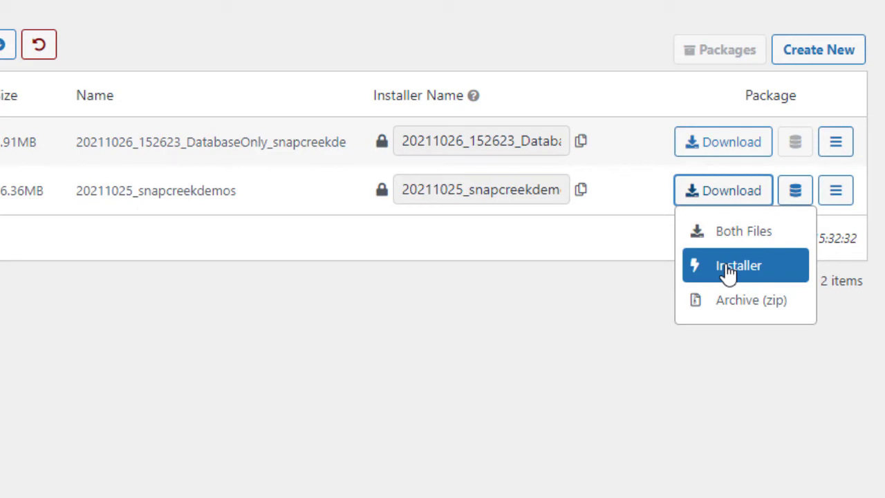
{"action": "left_click", "coordinate": [582, 309]}
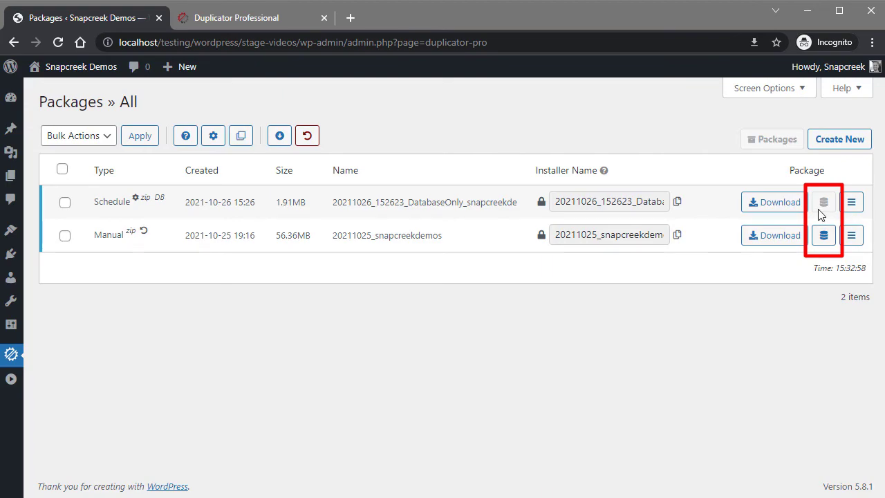
Step: View the manual package's remote storage locations, inspect its stage-videos folder on Dropbox, and close that Dropbox page
{"action": "left_click", "coordinate": [823, 235]}
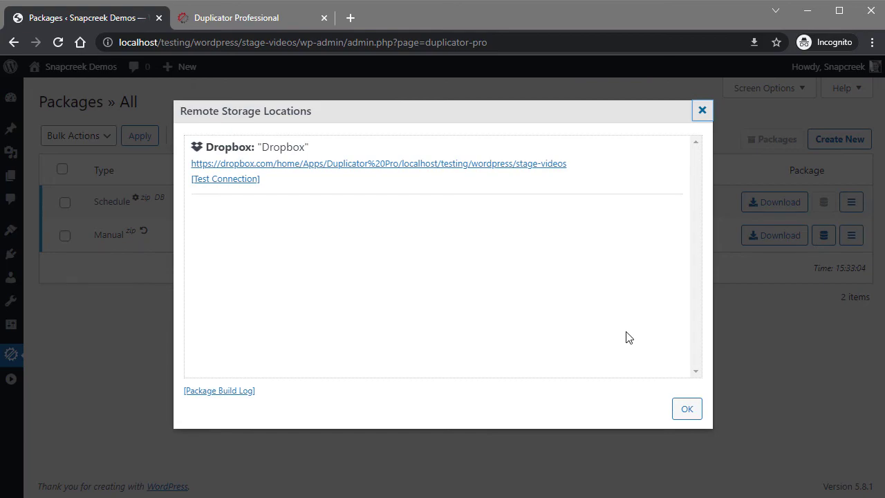
{"action": "key", "text": "Tab"}
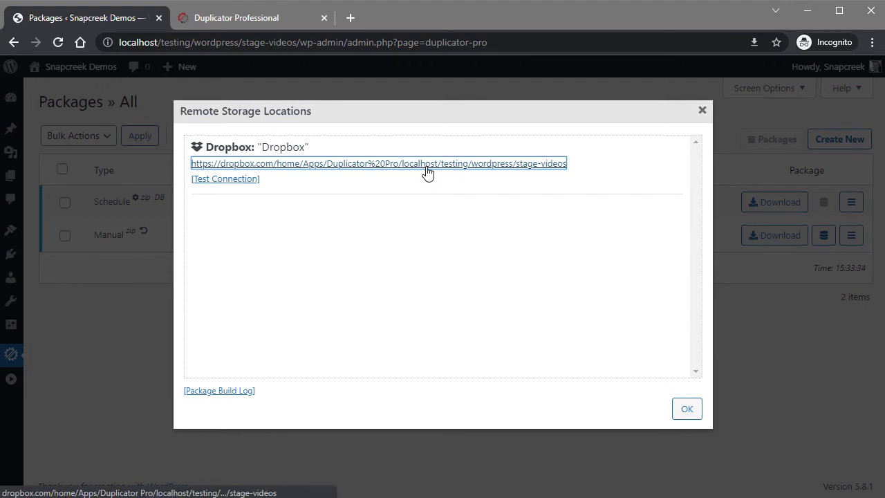
{"action": "left_click", "coordinate": [427, 172]}
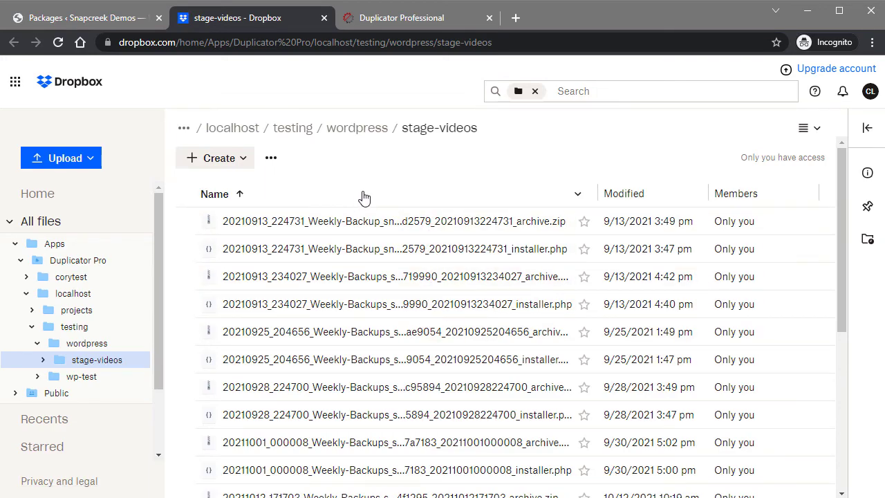
{"action": "left_click", "coordinate": [321, 20]}
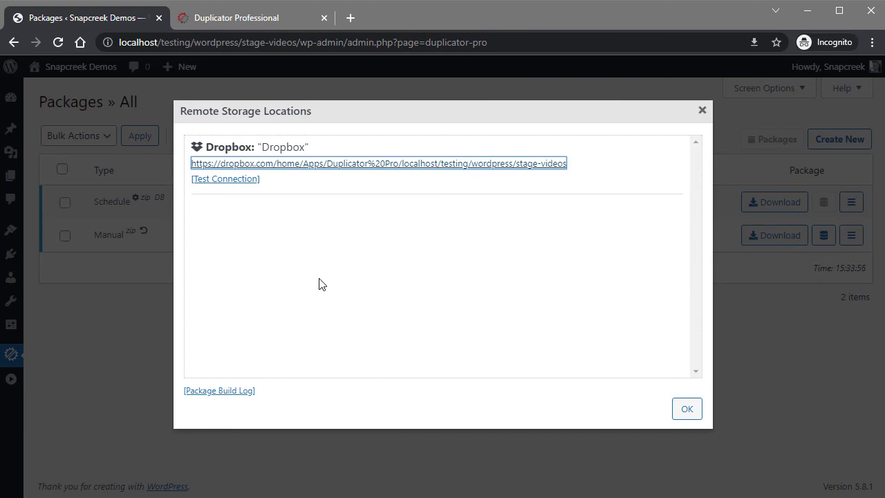
Step: Inspect the Dropbox storage settings through the Test Connection link, return to the package list, and dismiss the Remote Storage Locations dialog
{"action": "left_click", "coordinate": [226, 180]}
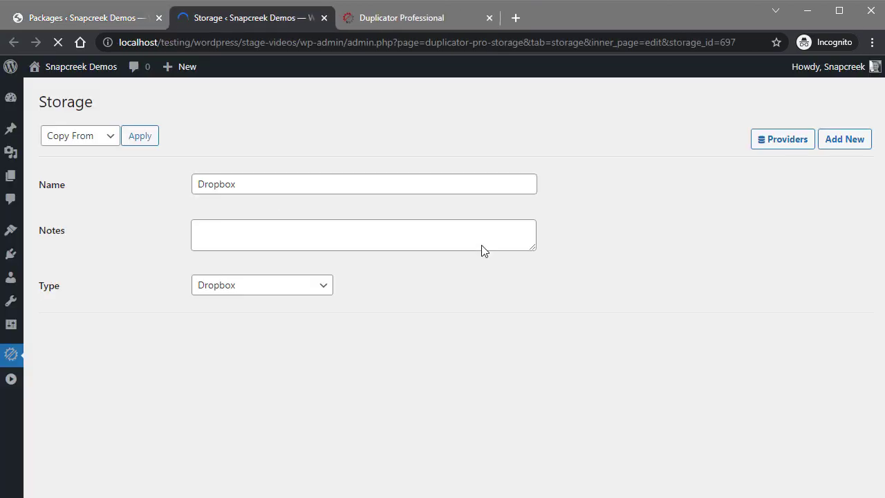
{"action": "scroll", "coordinate": [589, 296], "scroll_direction": "down", "scroll_amount": 3}
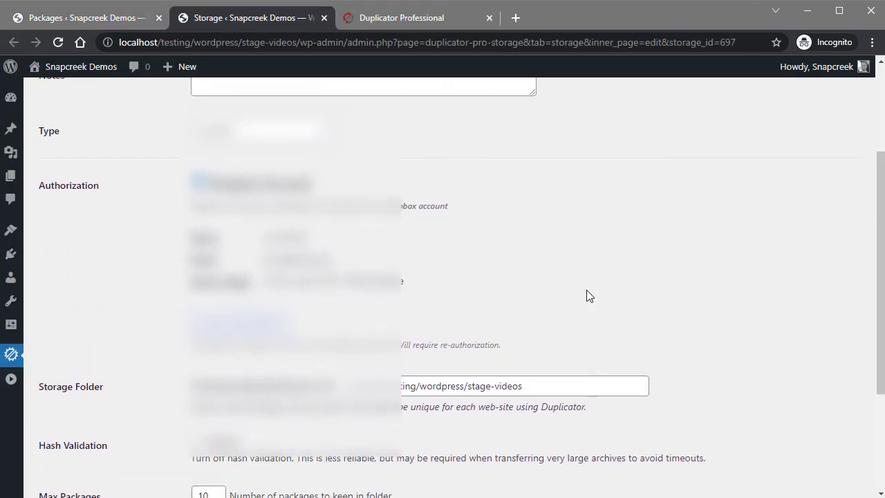
{"action": "scroll", "coordinate": [590, 295], "scroll_direction": "up", "scroll_amount": 3}
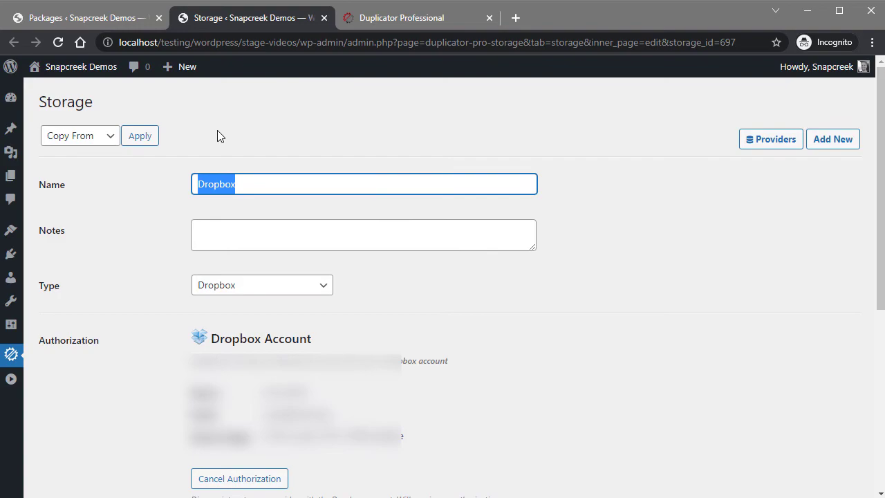
{"action": "left_click", "coordinate": [57, 22]}
{"action": "left_click", "coordinate": [683, 407]}
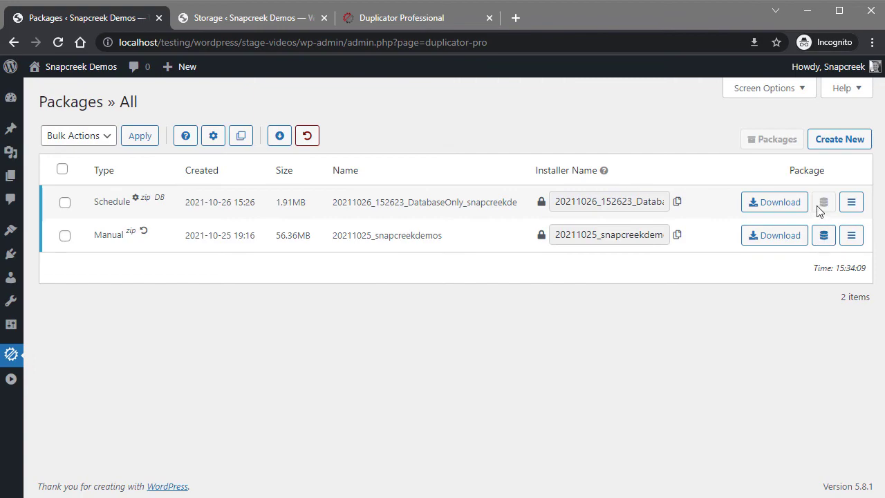
Step: Open the manual package's details, review its General, Storage, Archive and Installer sections, and collapse all of them
{"action": "left_click", "coordinate": [851, 235]}
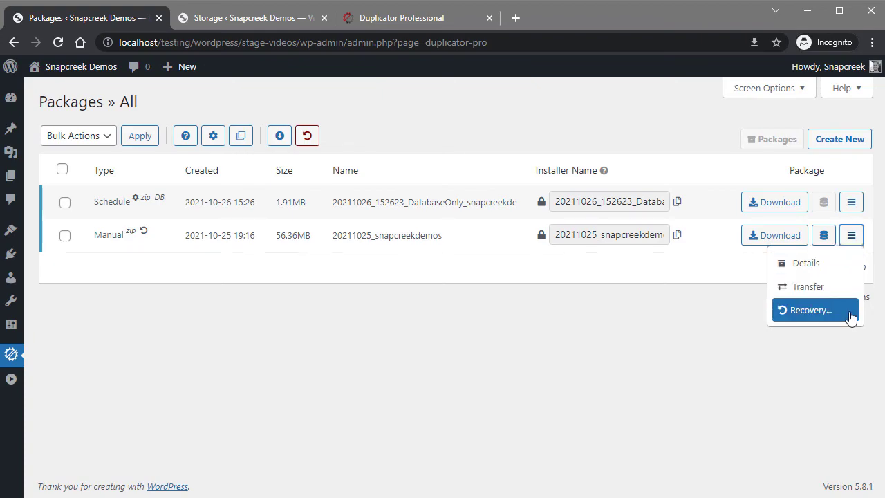
{"action": "left_click", "coordinate": [805, 263]}
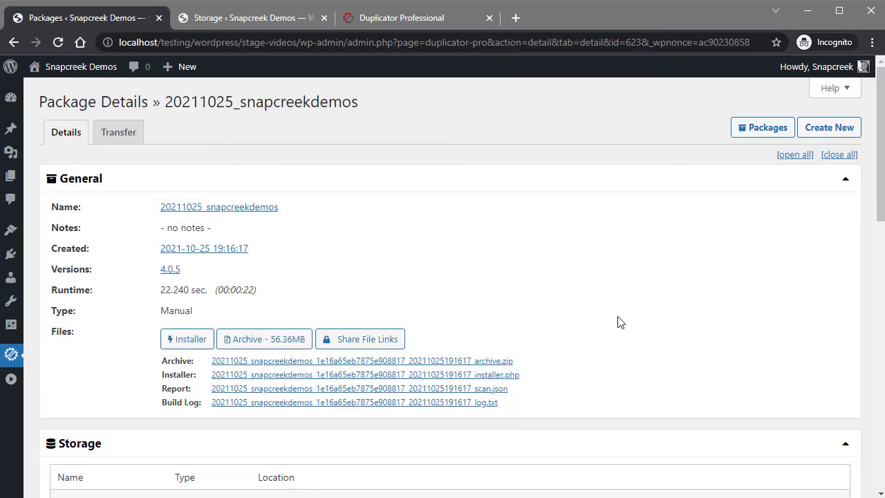
{"action": "scroll", "coordinate": [640, 187], "scroll_direction": "down", "scroll_amount": 5}
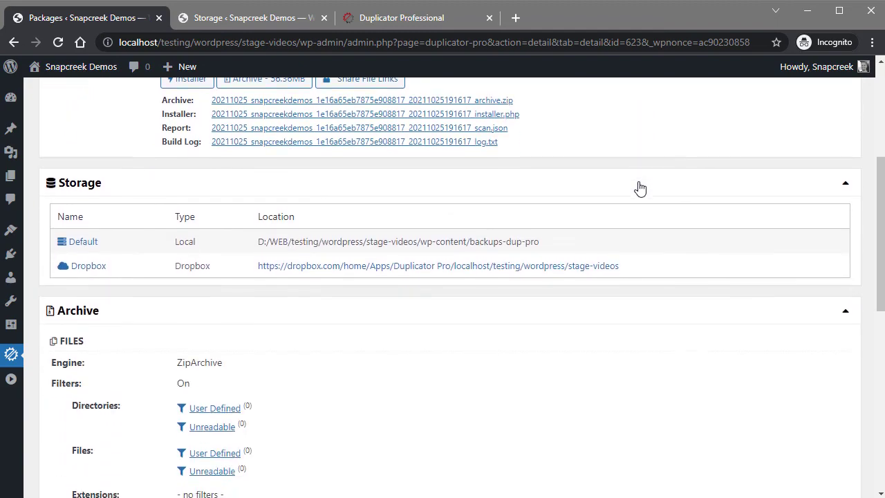
{"action": "scroll", "coordinate": [639, 188], "scroll_direction": "down", "scroll_amount": 6}
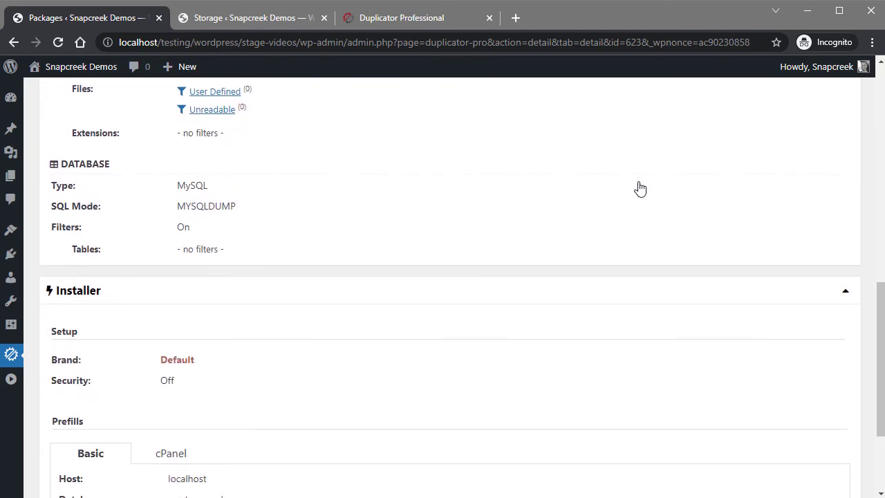
{"action": "scroll", "coordinate": [639, 187], "scroll_direction": "up", "scroll_amount": 11}
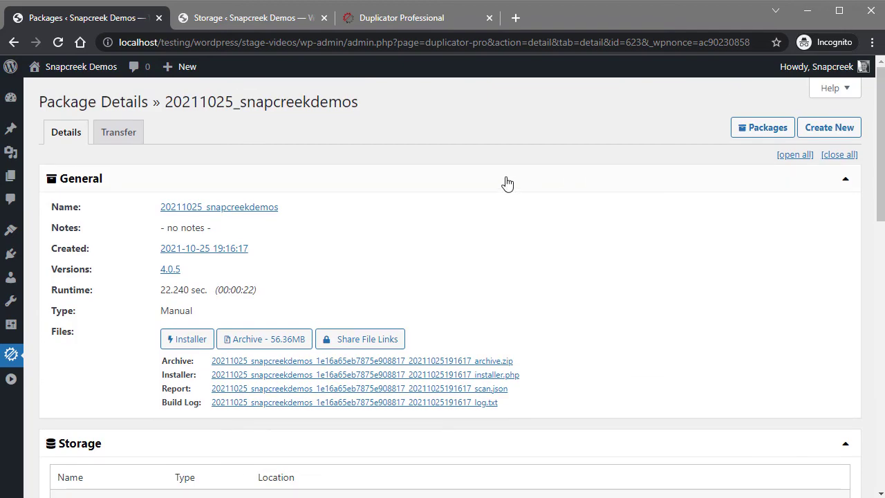
{"action": "left_click", "coordinate": [508, 183]}
{"action": "left_click", "coordinate": [833, 157]}
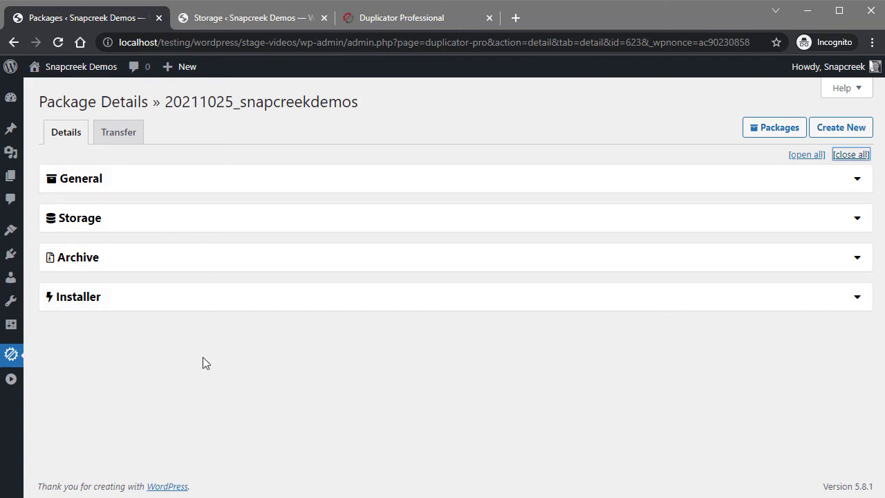
Step: View the manual package's transfer locations without starting a transfer, and return to the package list
{"action": "left_click", "coordinate": [117, 140]}
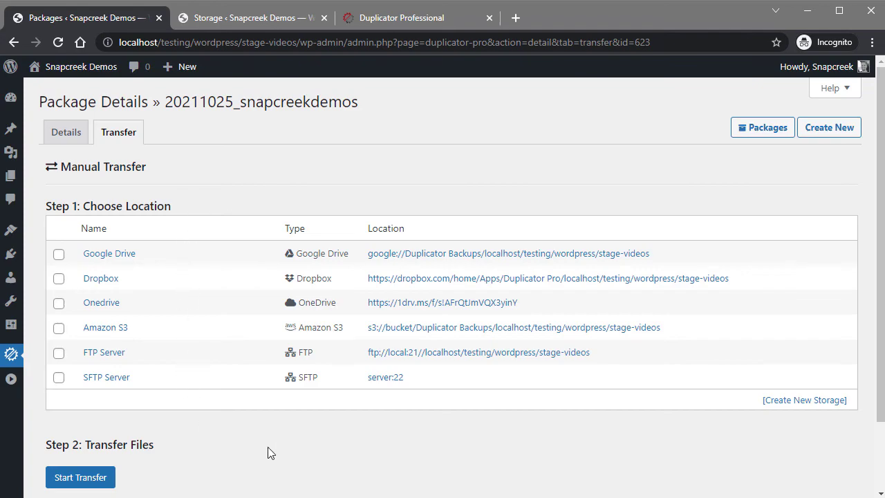
{"action": "mouse_move", "coordinate": [10, 364]}
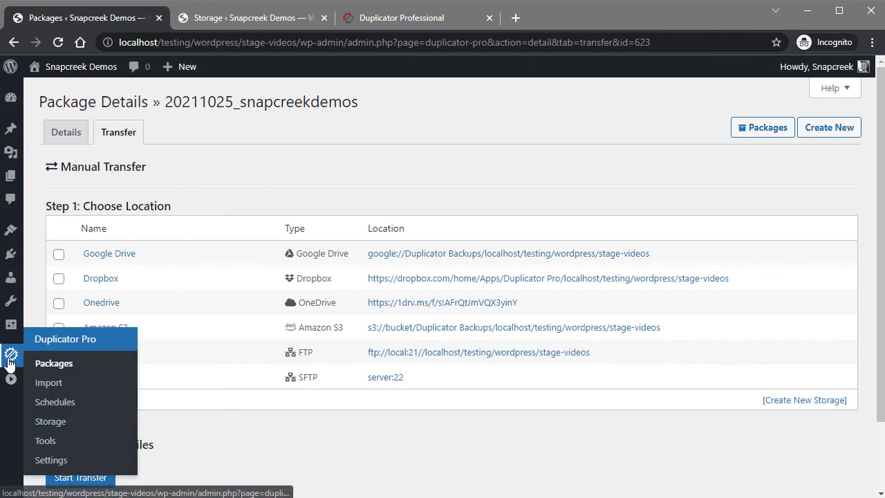
{"action": "left_click", "coordinate": [53, 364]}
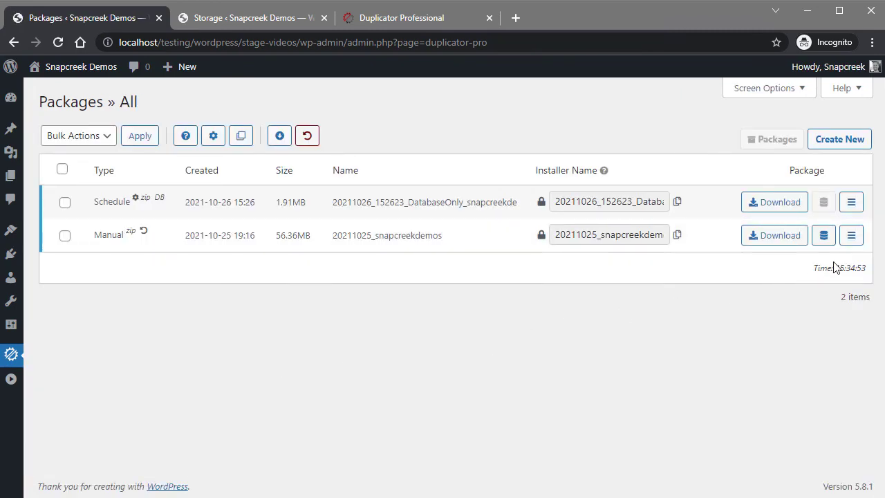
Step: Set the manual package 20211025_snapcreekdemos as the recovery point and dismiss the resulting notice
{"action": "left_click", "coordinate": [851, 235]}
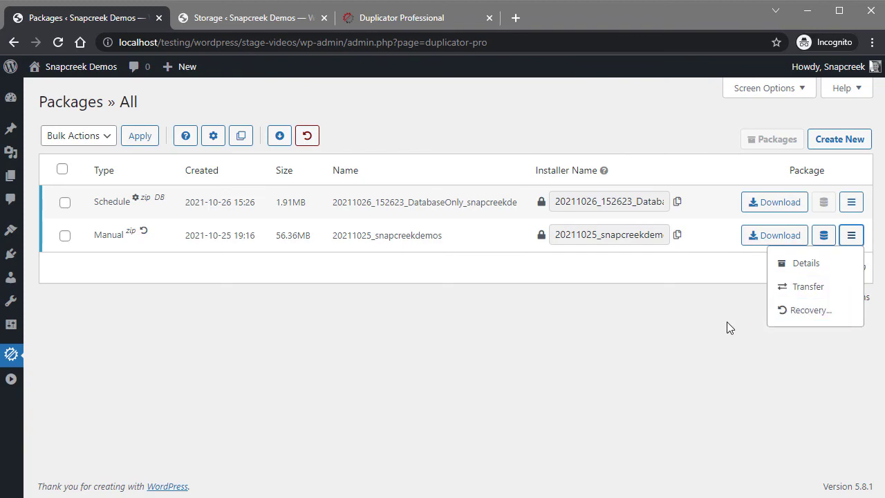
{"action": "left_click", "coordinate": [815, 319]}
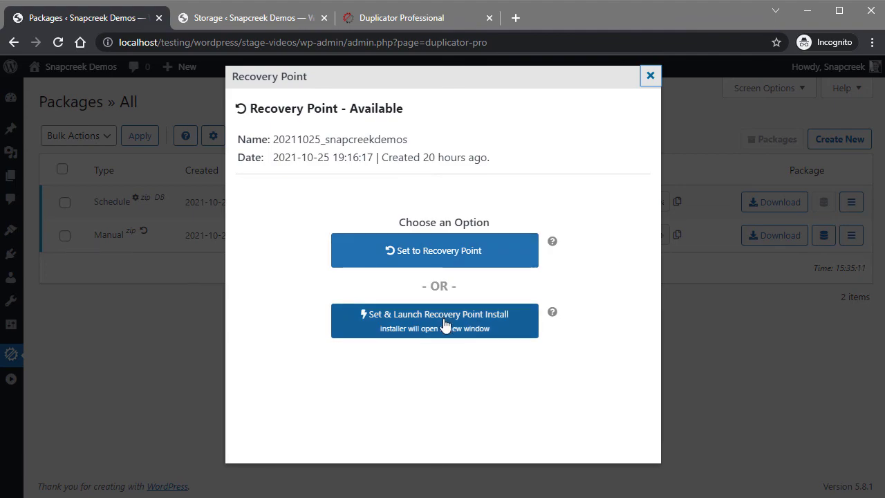
{"action": "left_click", "coordinate": [444, 257]}
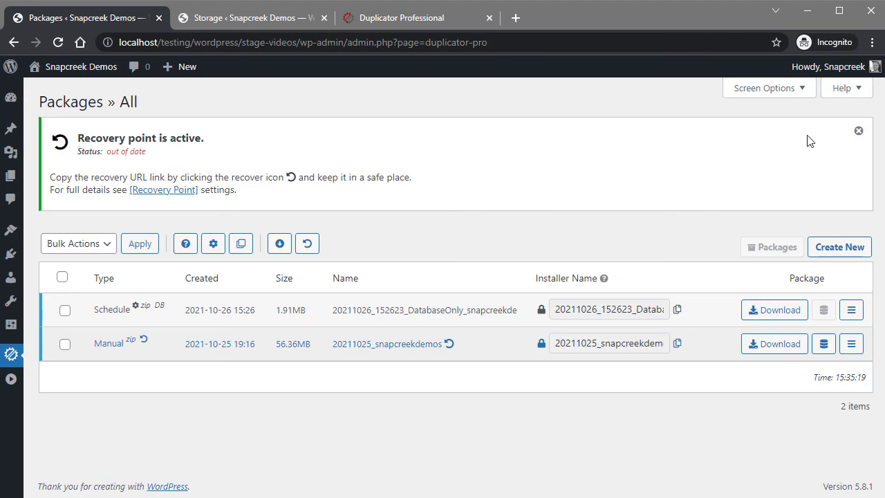
{"action": "left_click", "coordinate": [859, 130]}
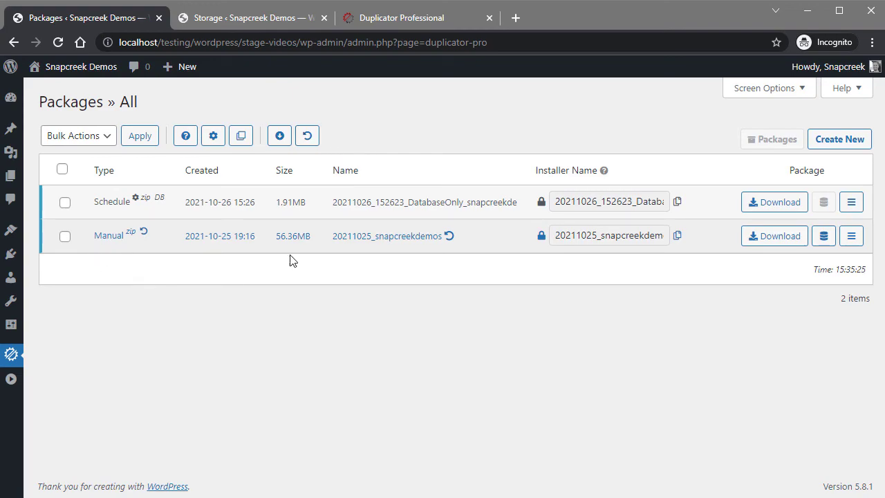
Step: Copy the manual package's recovery URL, load it in the open installer page to view the recovery installer, and close the installer and Storage pages
{"action": "left_click", "coordinate": [449, 236]}
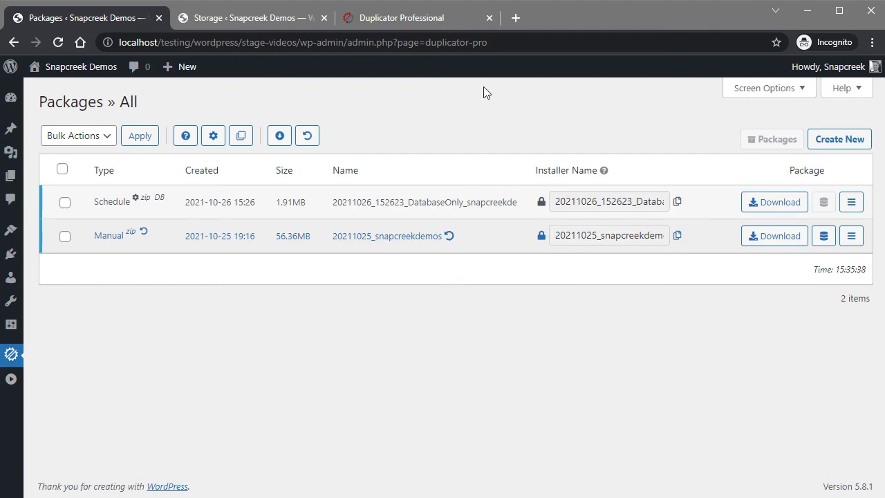
{"action": "left_click", "coordinate": [418, 27]}
{"action": "left_click", "coordinate": [461, 42]}
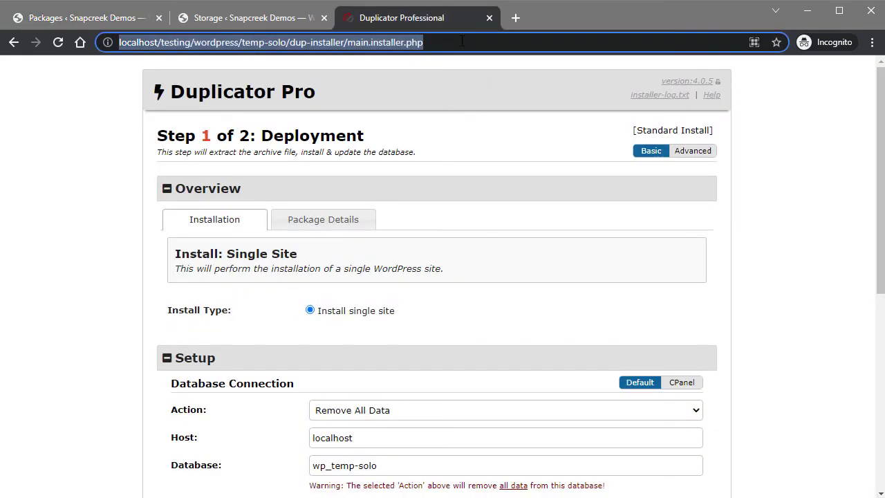
{"action": "key", "text": "ctrl+v"}
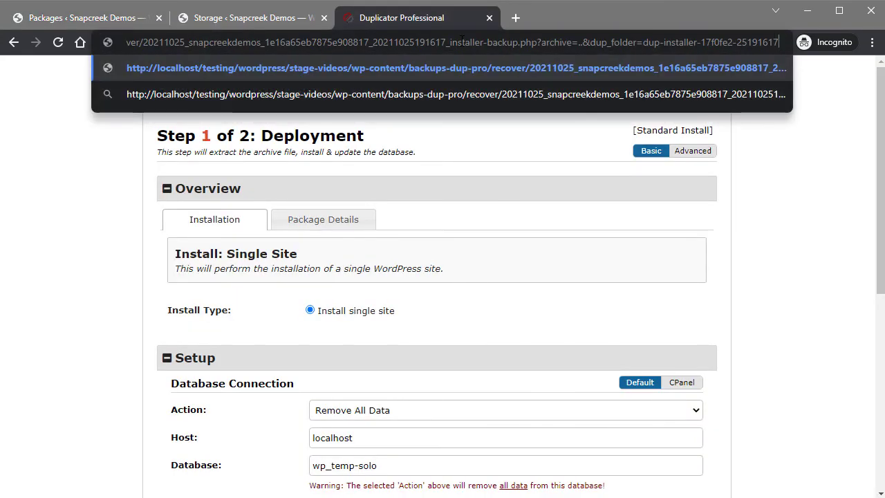
{"action": "key", "text": "Return"}
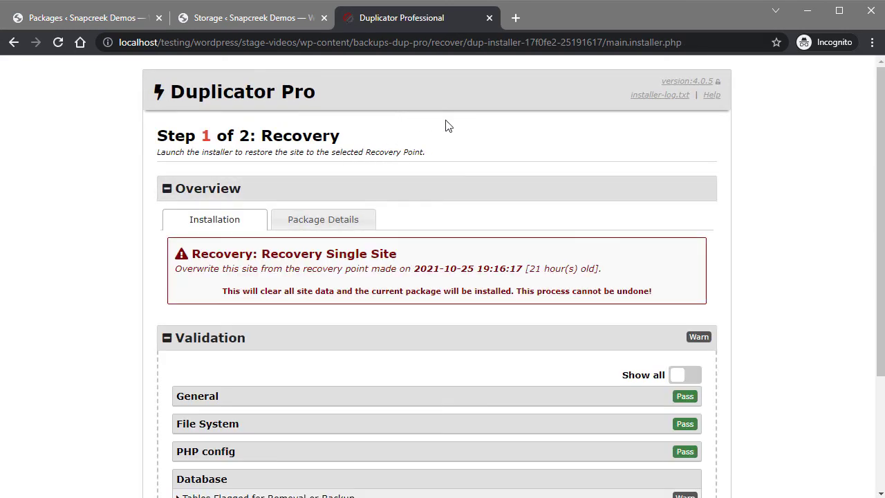
{"action": "left_click", "coordinate": [486, 19]}
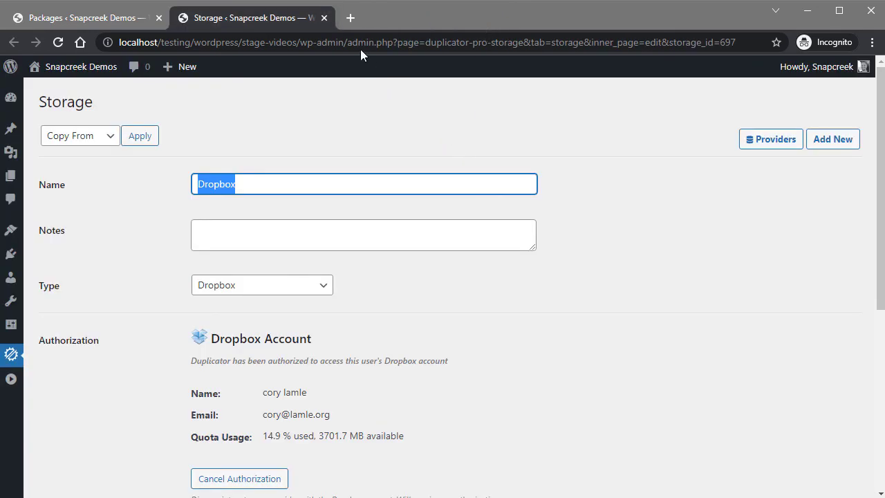
{"action": "left_click", "coordinate": [323, 18]}
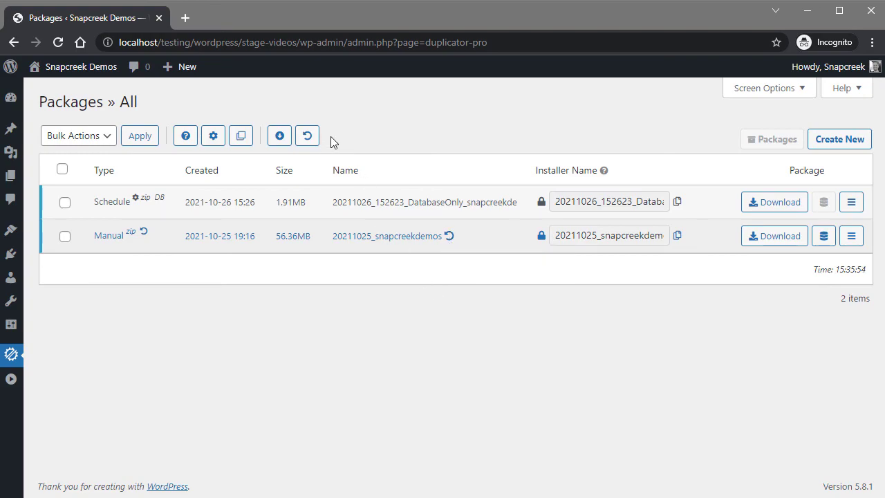
Step: View the Recovery Point tools page, return to the package list, and check the actions offered for the manual package
{"action": "left_click", "coordinate": [308, 136]}
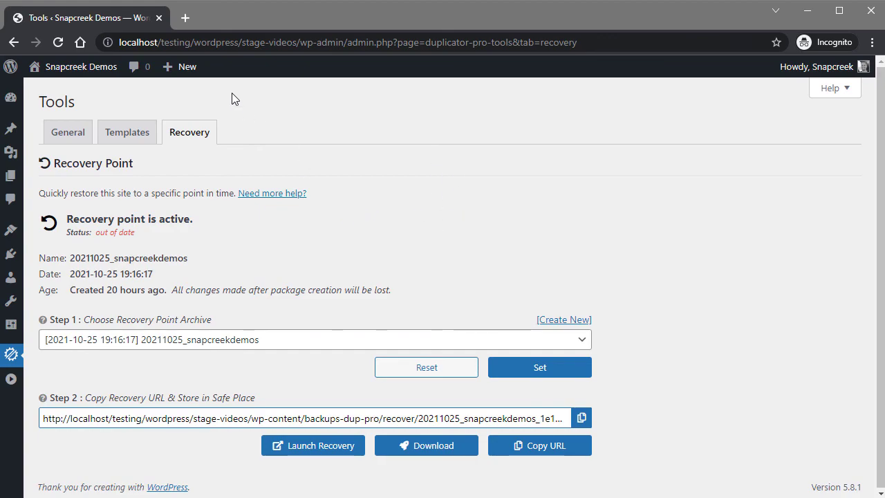
{"action": "left_click", "coordinate": [13, 43]}
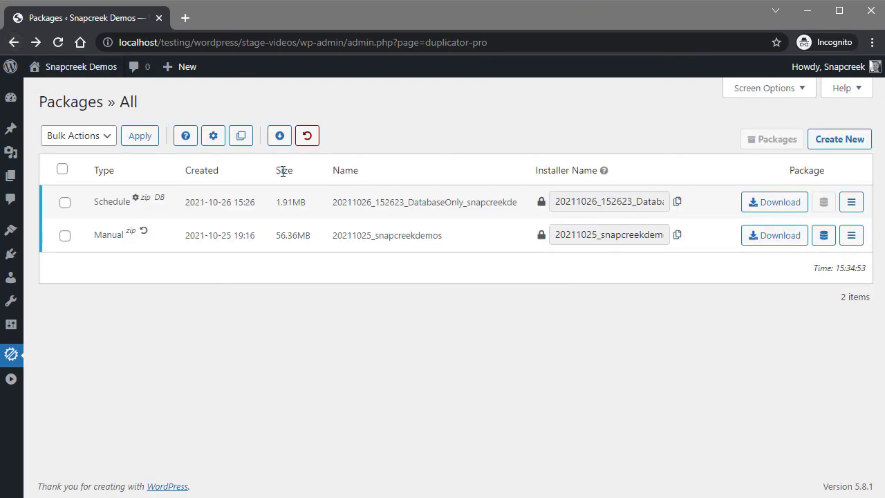
{"action": "left_click", "coordinate": [852, 236]}
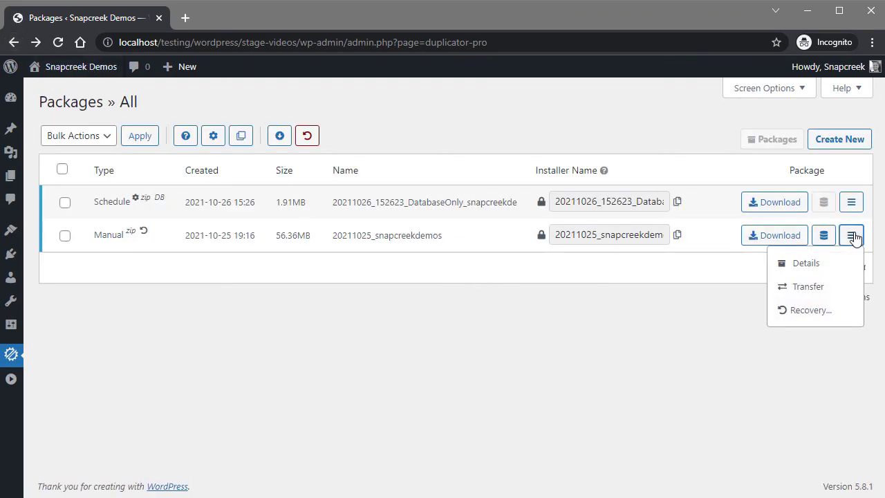
{"action": "left_click", "coordinate": [802, 384]}
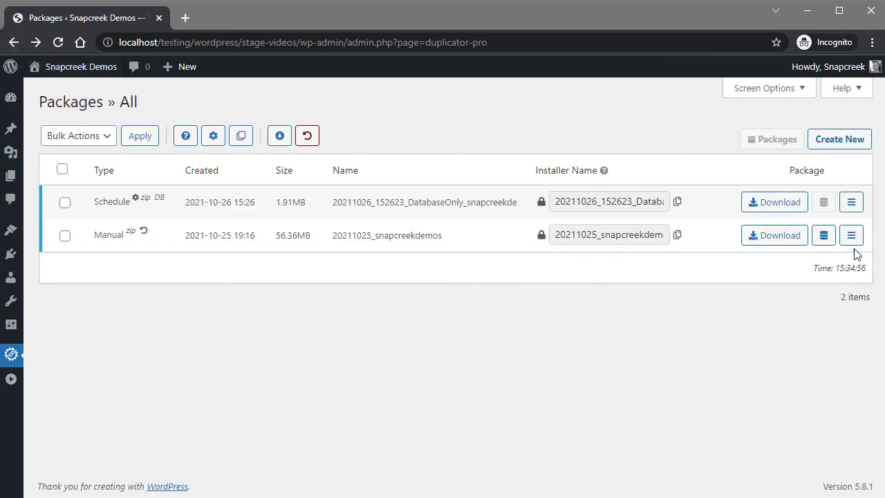
Step: Inspect the recovery point availability of the scheduled database-only package and close the Recovery Point dialog
{"action": "left_click", "coordinate": [850, 202]}
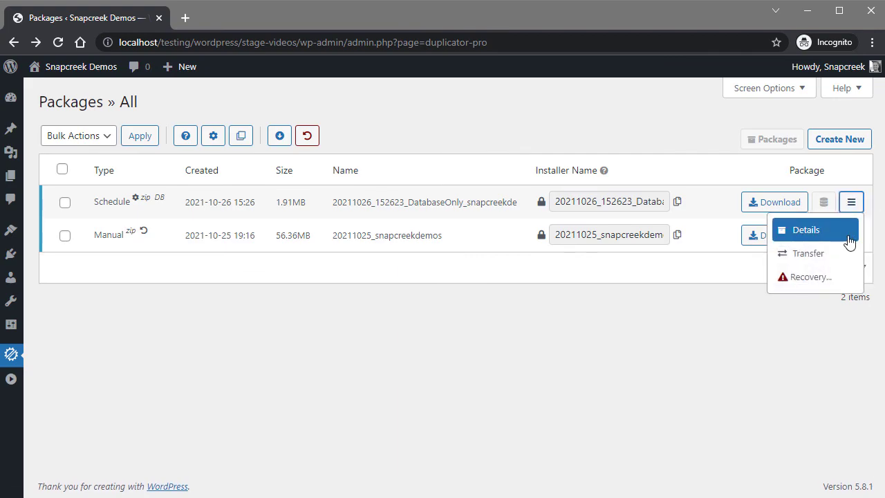
{"action": "left_click", "coordinate": [809, 278]}
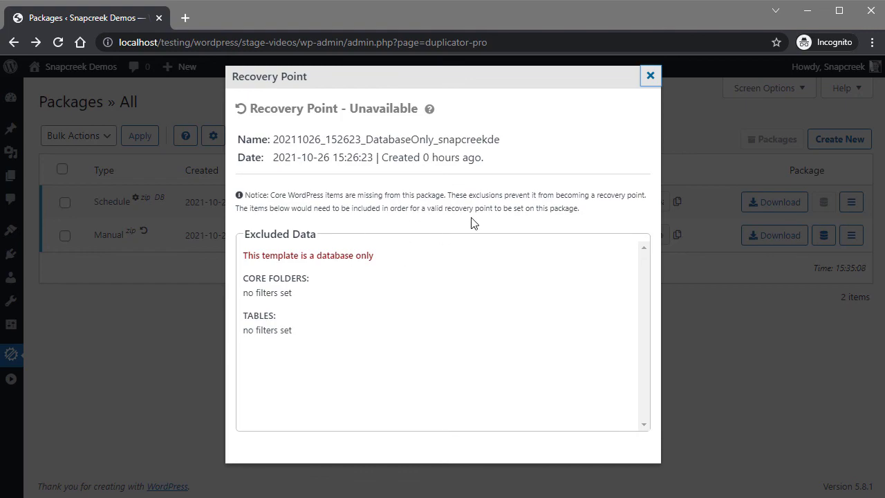
{"action": "left_click", "coordinate": [650, 79]}
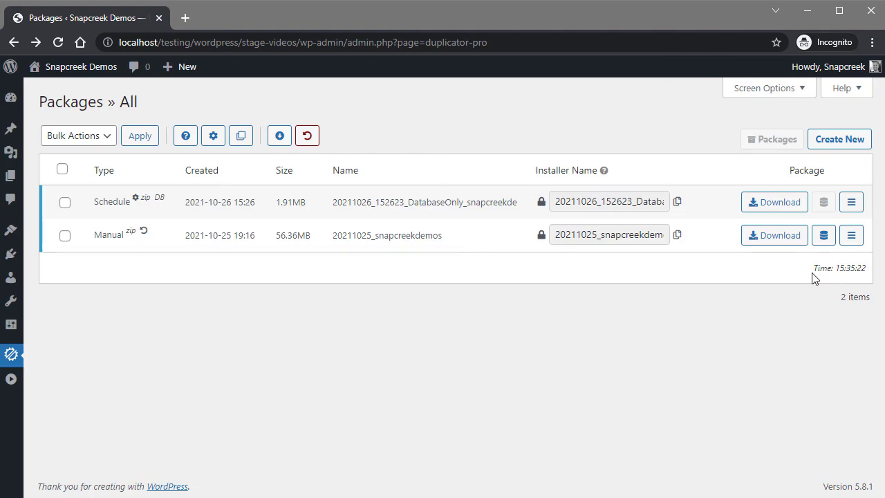
{"action": "left_click_drag", "start_coordinate": [839, 295], "coordinate": [865, 298]}
{"action": "left_click", "coordinate": [876, 298]}
{"action": "left_click", "coordinate": [688, 312]}
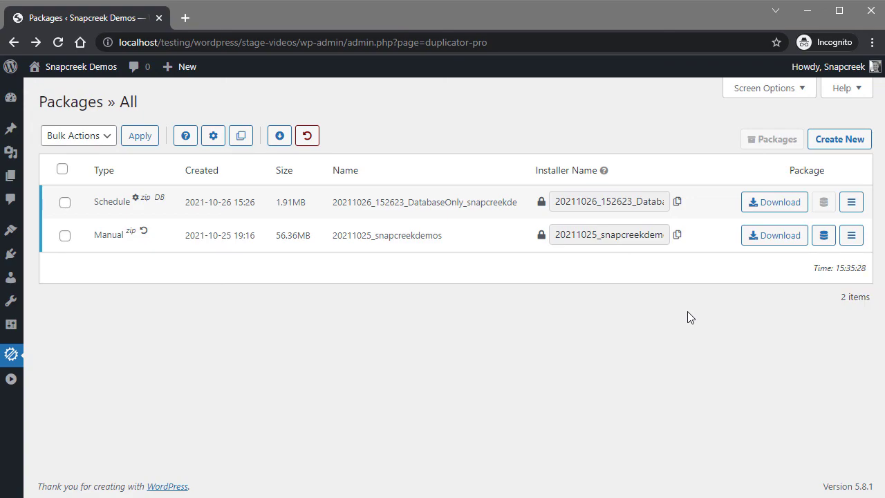